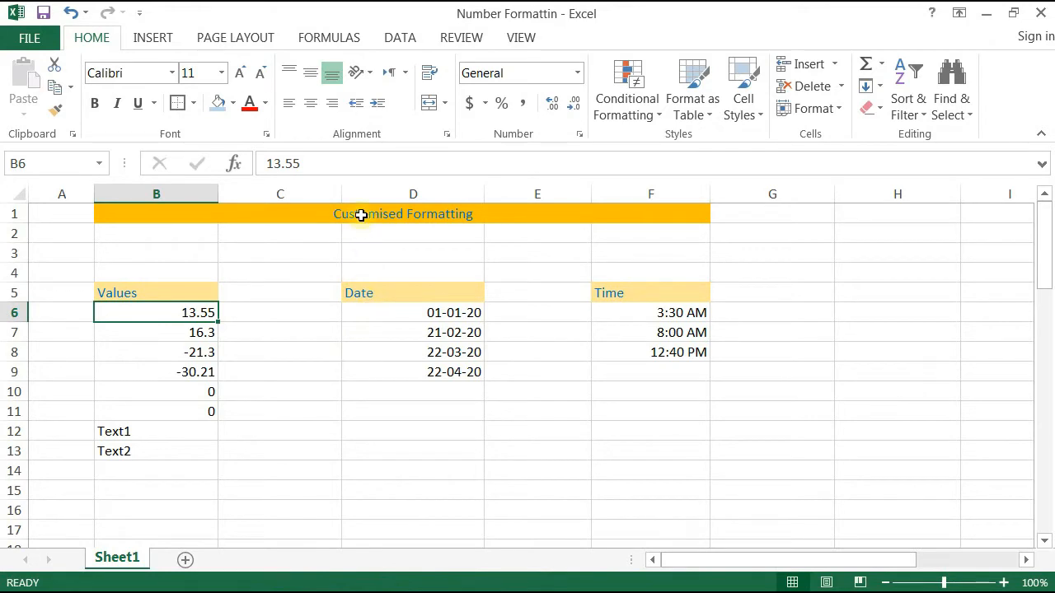
Step: Look through the custom number format codes for the Customised Formatting title cell, leaving them unchanged
{"action": "left_click", "coordinate": [361, 214]}
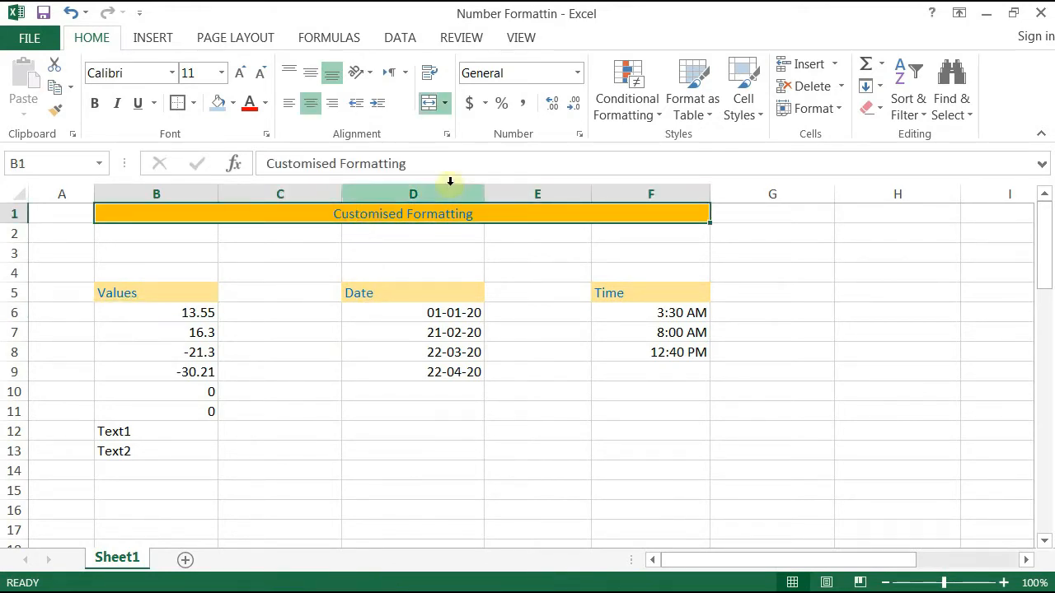
{"action": "left_click", "coordinate": [579, 134]}
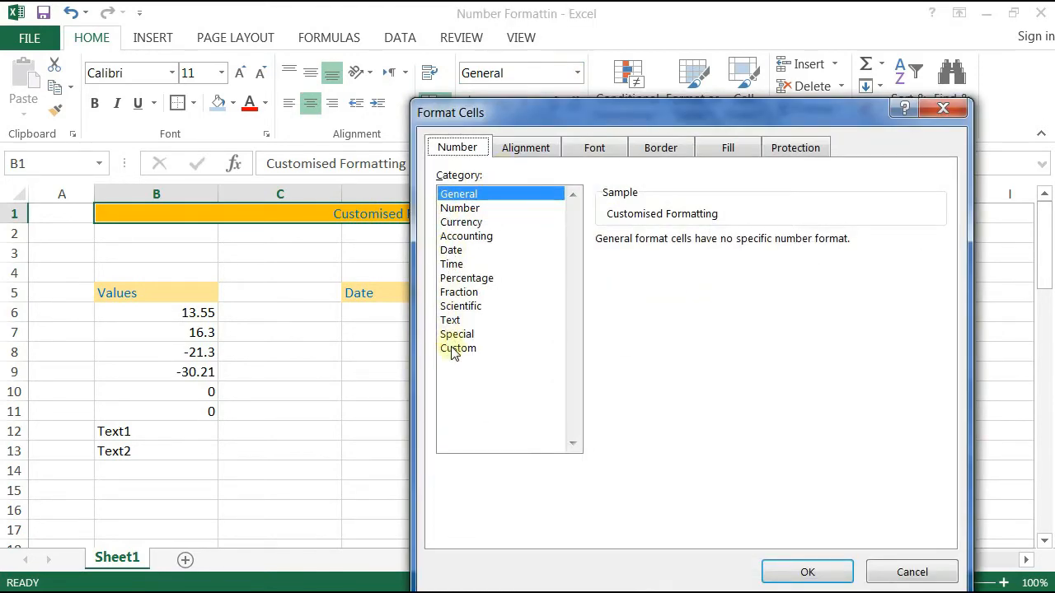
{"action": "left_click", "coordinate": [453, 349]}
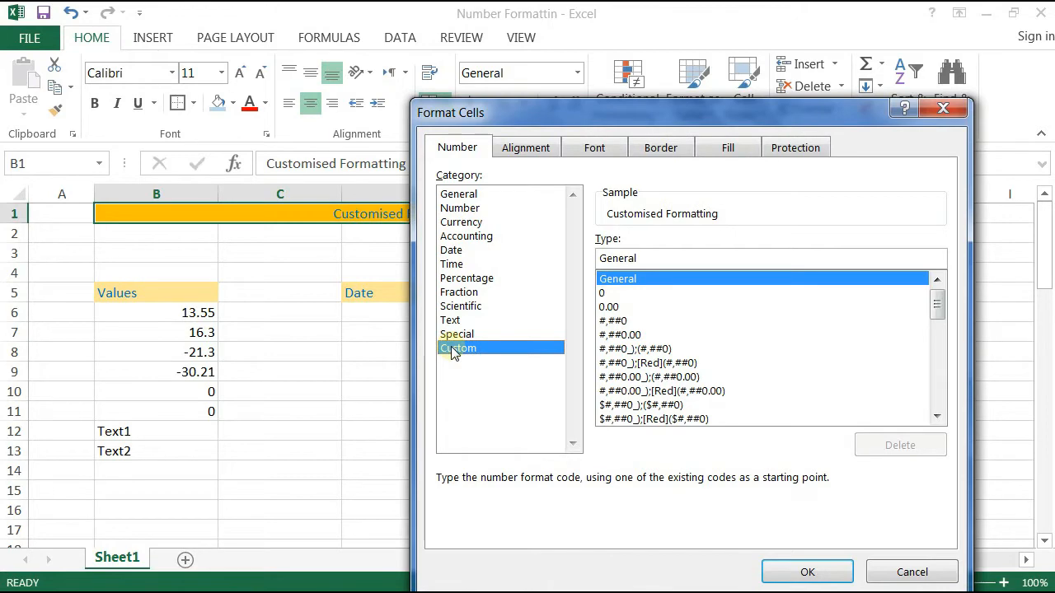
{"action": "left_click", "coordinate": [943, 108]}
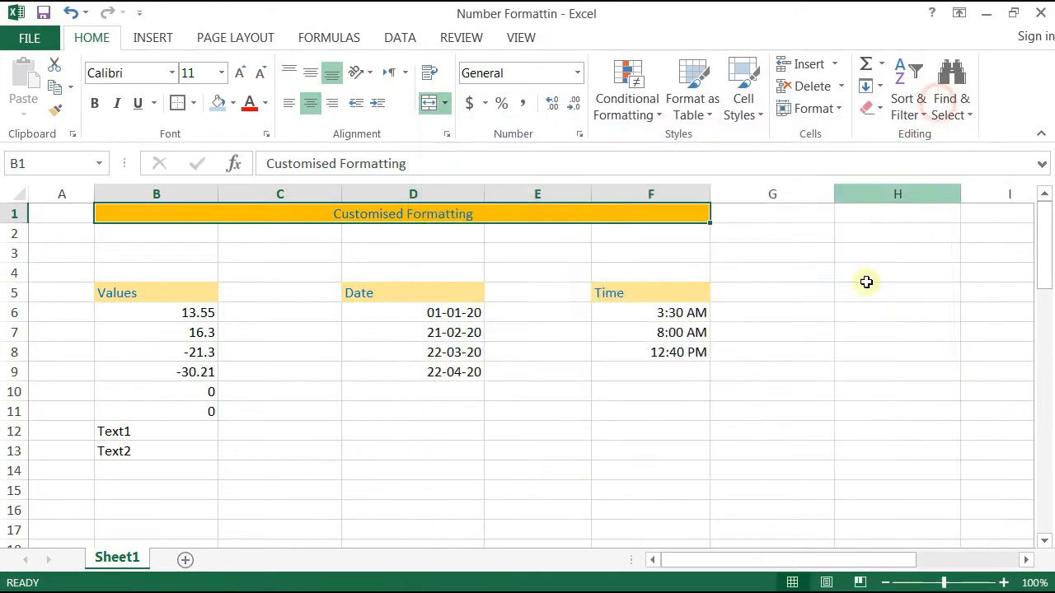
Step: Enter 0?#. in cell D15 below the Date table
{"action": "left_click", "coordinate": [440, 489]}
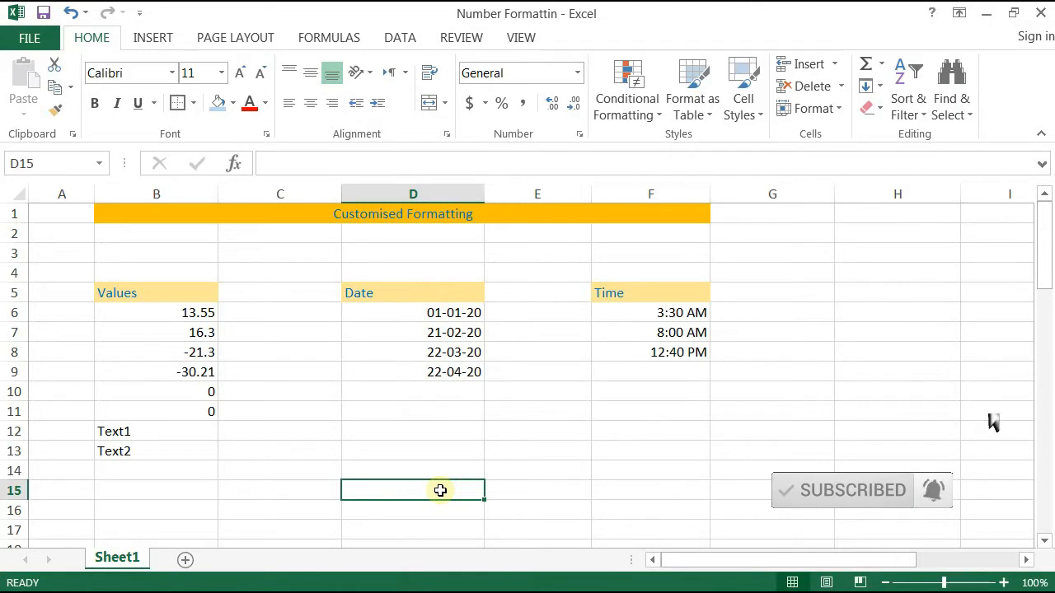
{"action": "type", "text": "0?"}
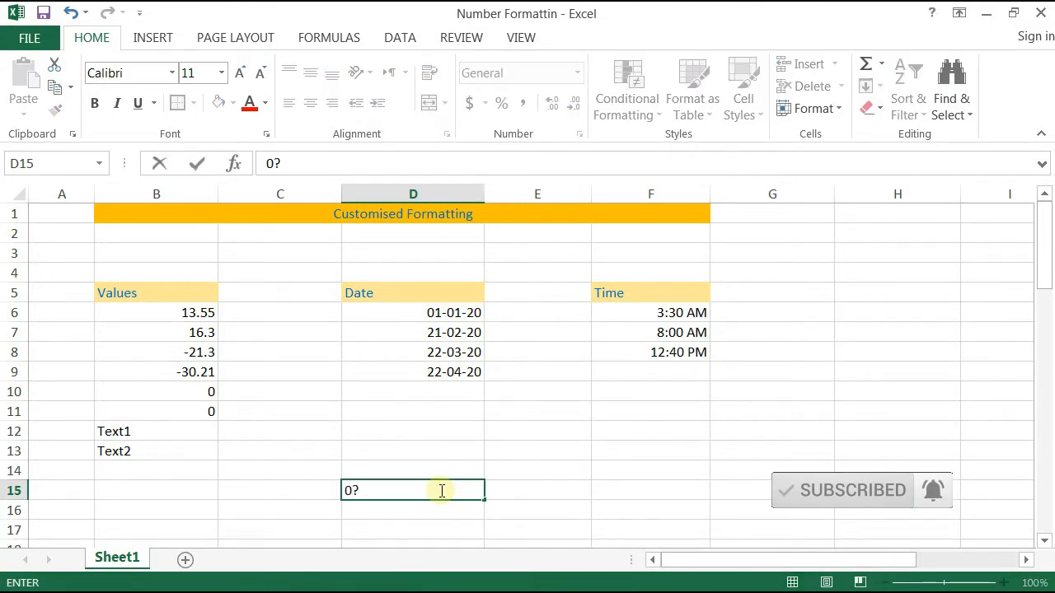
{"action": "type", "text": "#."}
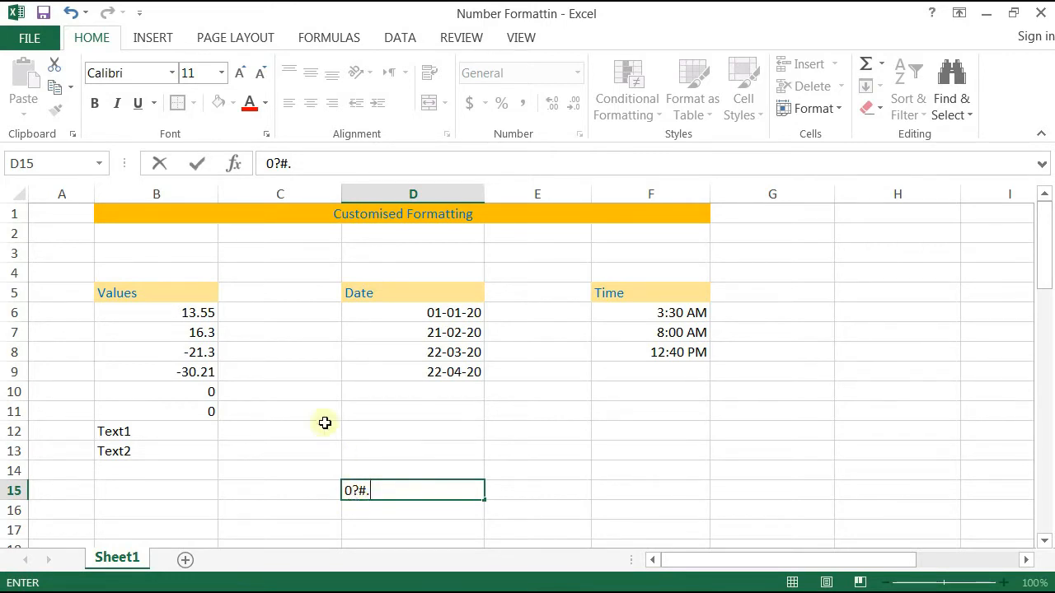
{"action": "left_click", "coordinate": [202, 314]}
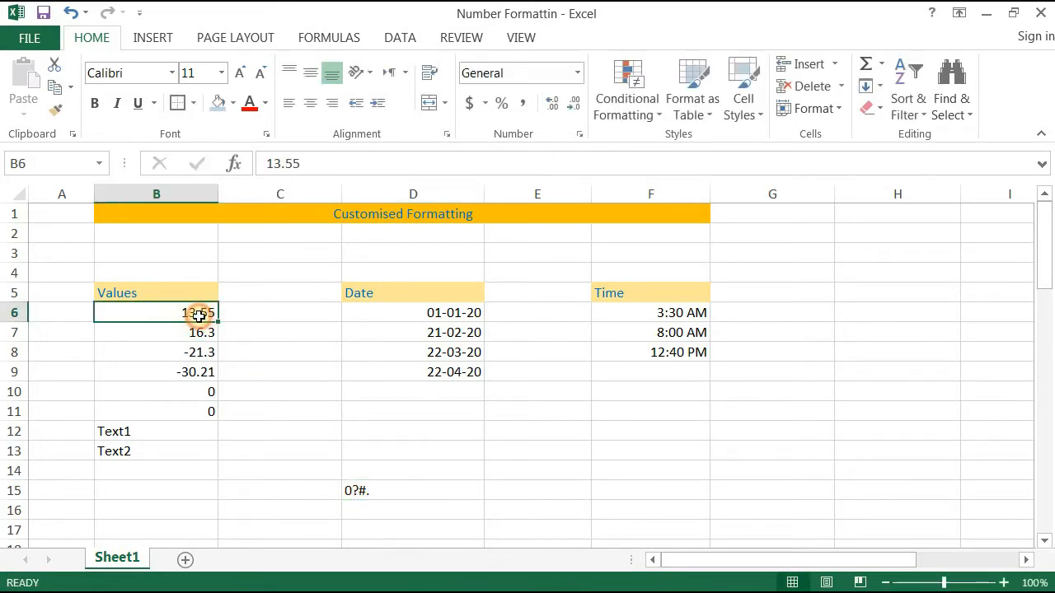
Step: Open Format Cells on the Custom category for 13.55 in B6 and select the General code
{"action": "left_click", "coordinate": [578, 137]}
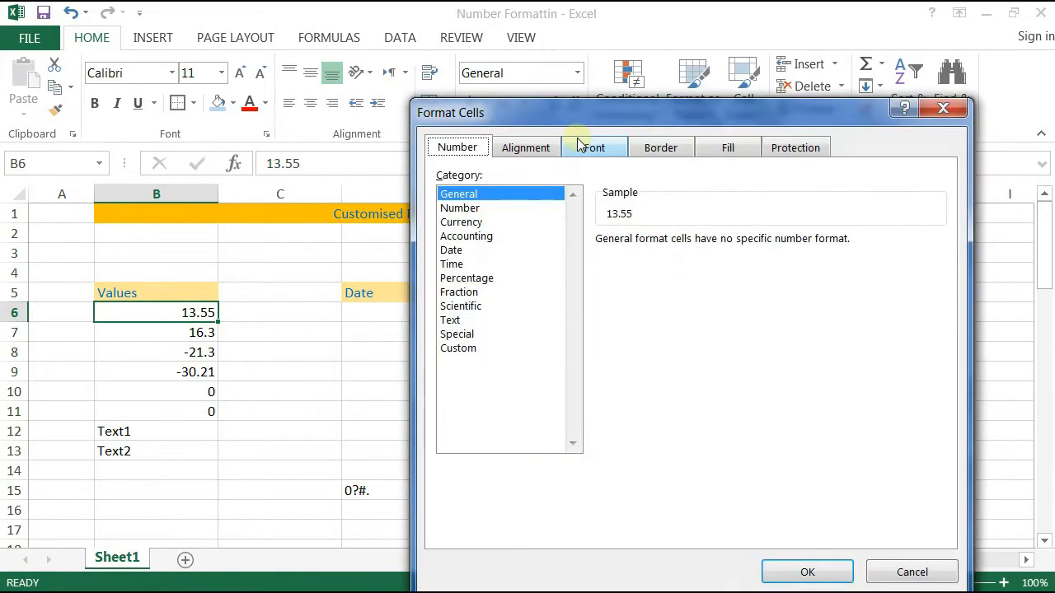
{"action": "left_click", "coordinate": [938, 113]}
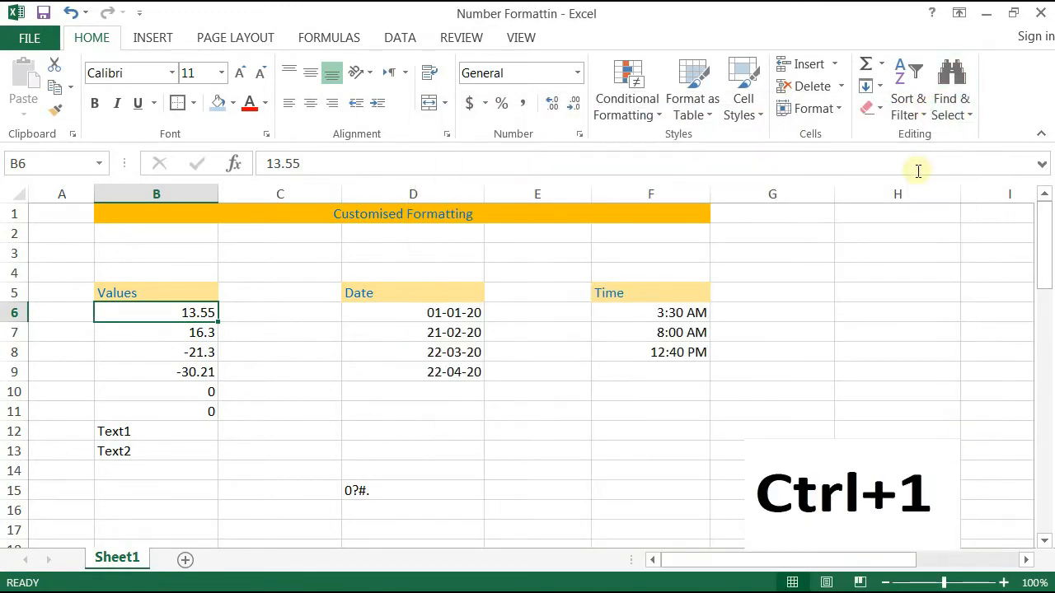
{"action": "key", "text": "ctrl+1"}
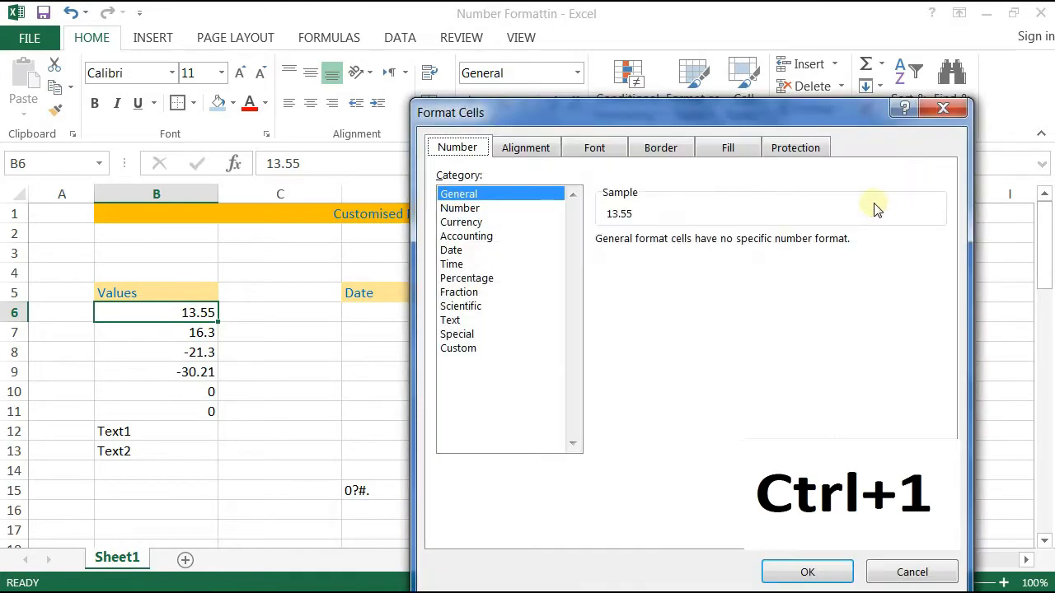
{"action": "left_click", "coordinate": [467, 348]}
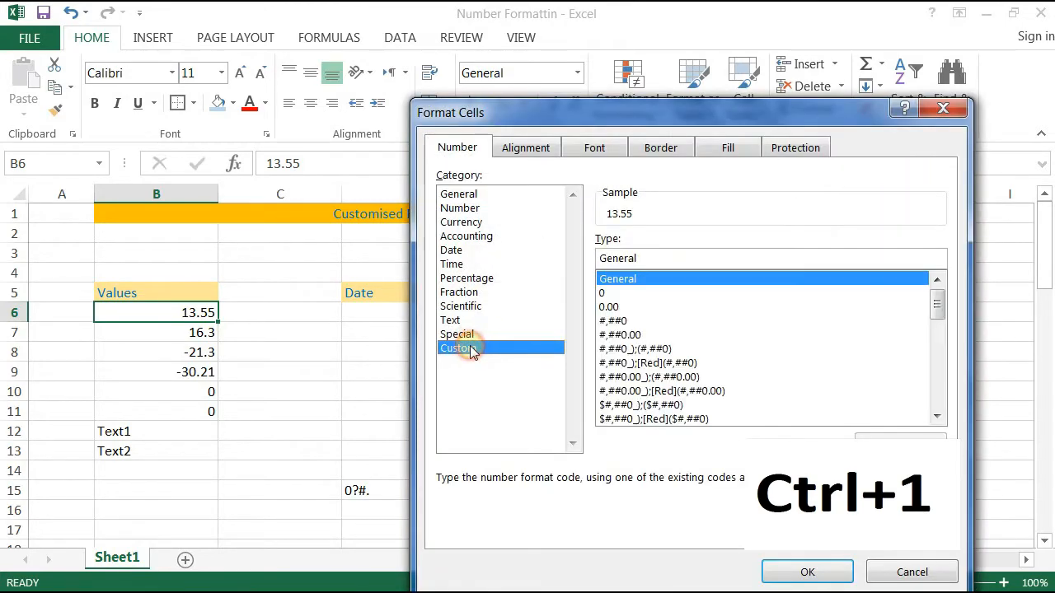
{"action": "double_click", "coordinate": [646, 255]}
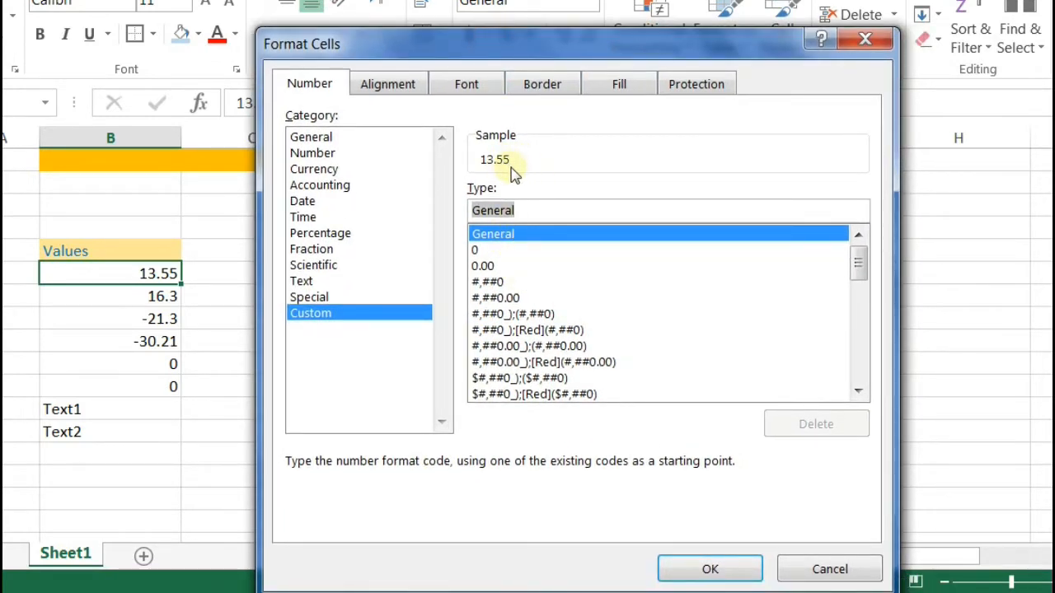
Step: Replace General with a trial custom code, reaching 0.0000 so 13.55 previews as 13.5500
{"action": "type", "text": "0"}
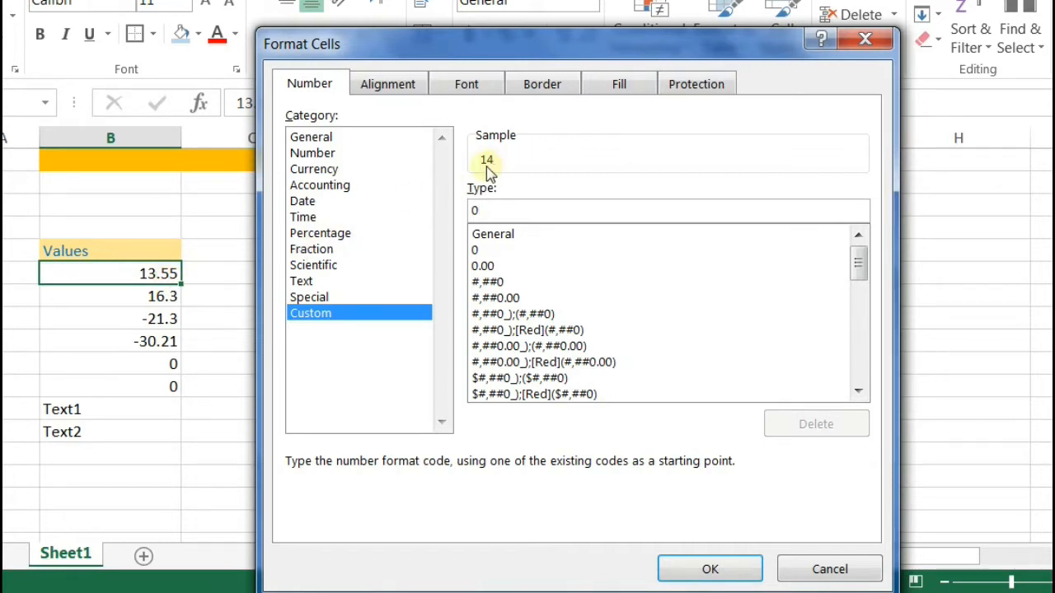
{"action": "type", "text": ".00"}
{"action": "type", "text": "0"}
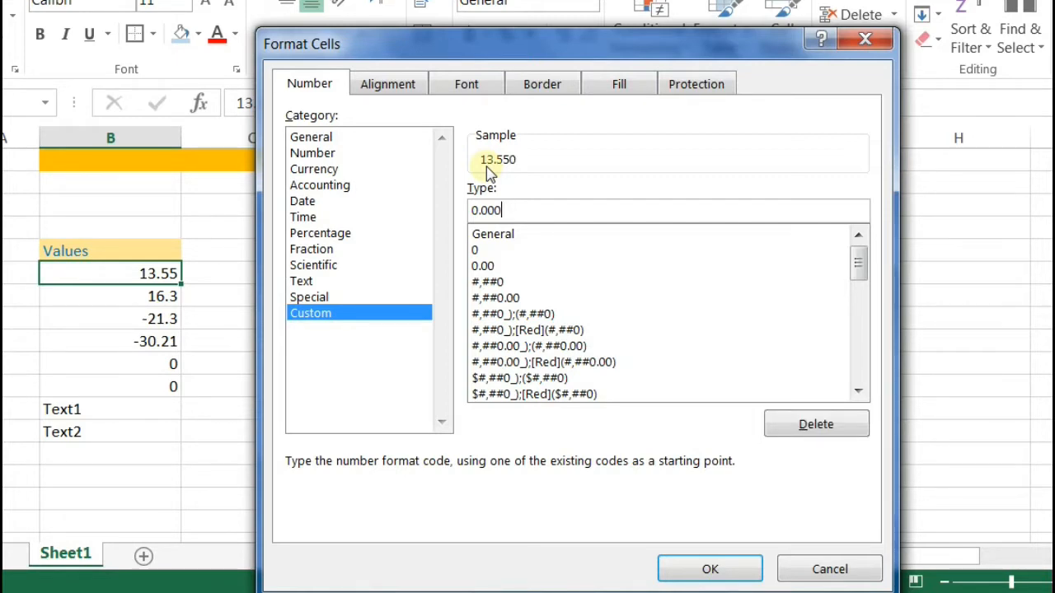
{"action": "type", "text": "0"}
{"action": "key", "text": "BackSpace"}
{"action": "key", "text": "BackSpace"}
{"action": "key", "text": "BackSpace"}
{"action": "type", "text": "000000"}
{"action": "key", "text": "BackSpace"}
{"action": "key", "text": "BackSpace"}
{"action": "key", "text": "BackSpace"}
{"action": "key", "text": "BackSpace"}
{"action": "key", "text": "BackSpace"}
{"action": "key", "text": "BackSpace"}
{"action": "key", "text": "BackSpace"}
{"action": "type", "text": "0000"}
Step: Change the custom code to 0000.0000, previewing 13.55 as 0013.5500, and confirm it
{"action": "left_click", "coordinate": [475, 212]}
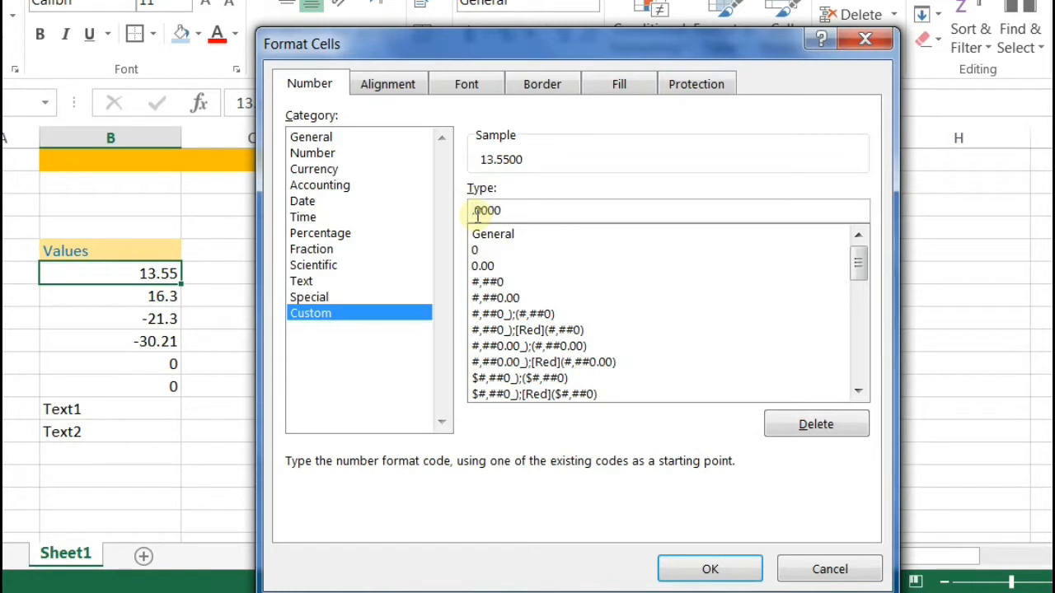
{"action": "key", "text": "Delete"}
{"action": "type", "text": "00"}
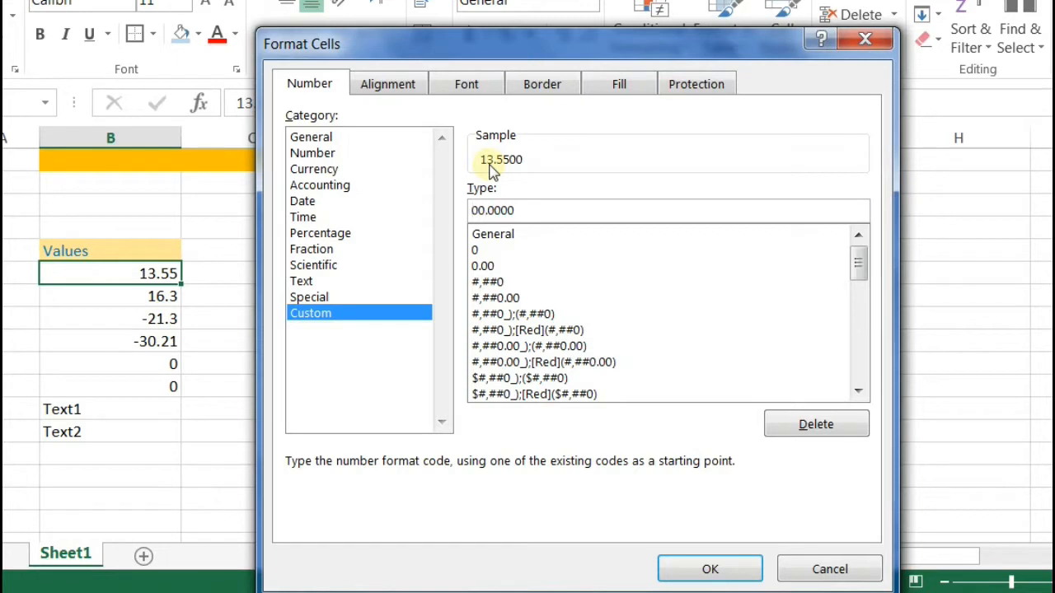
{"action": "type", "text": "00"}
{"action": "double_click", "coordinate": [536, 210]}
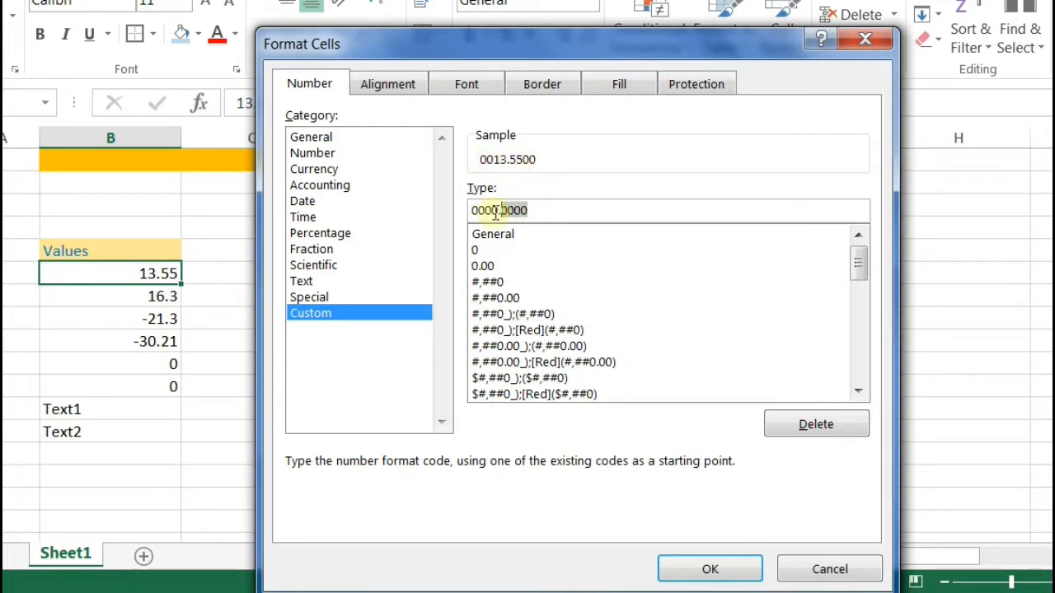
{"action": "left_click_drag", "start_coordinate": [505, 208], "coordinate": [473, 217]}
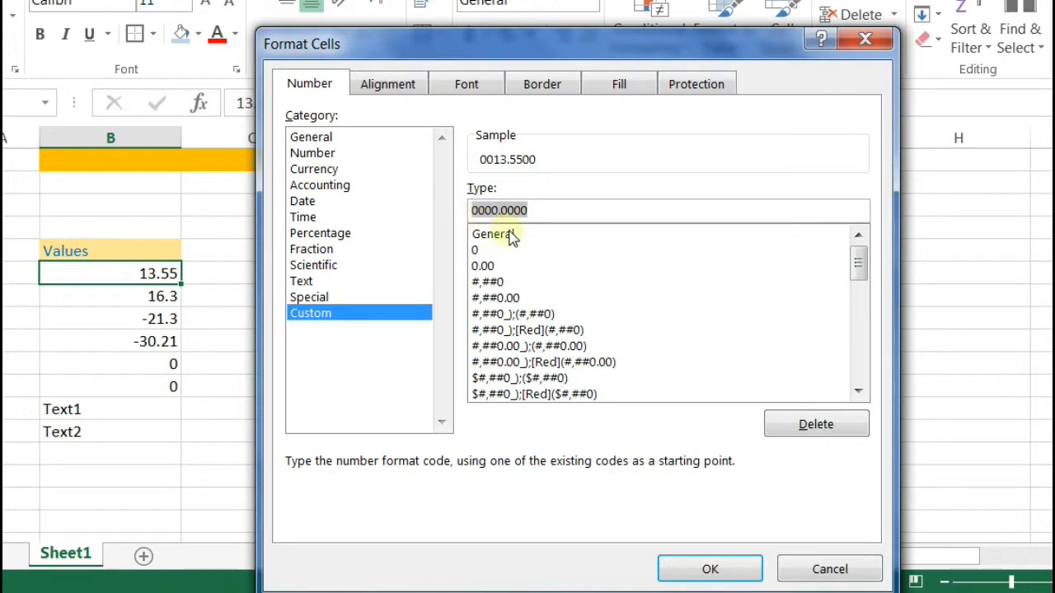
{"action": "left_click", "coordinate": [558, 210]}
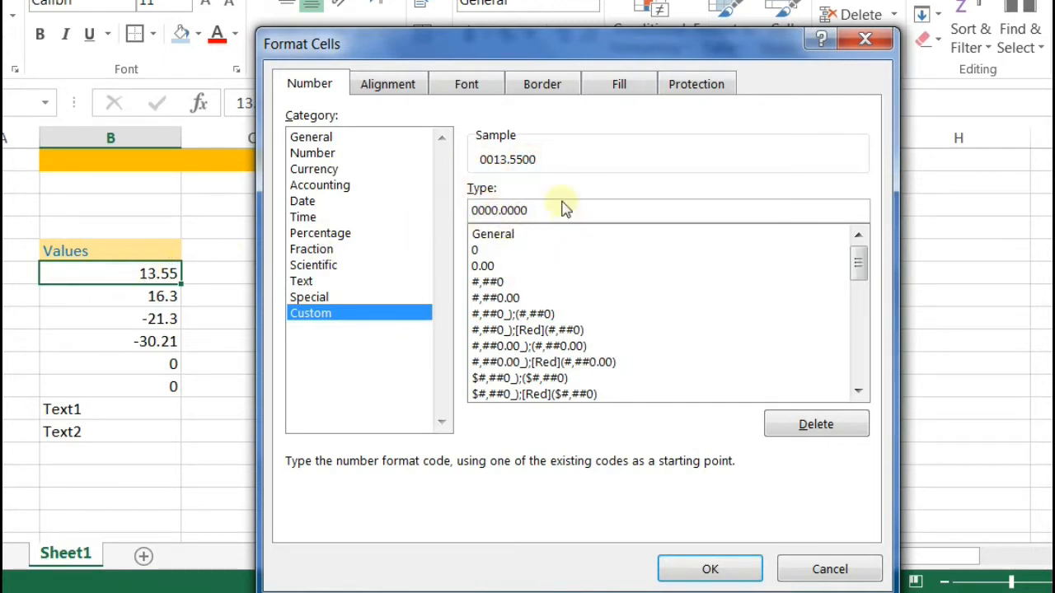
{"action": "left_click", "coordinate": [709, 567]}
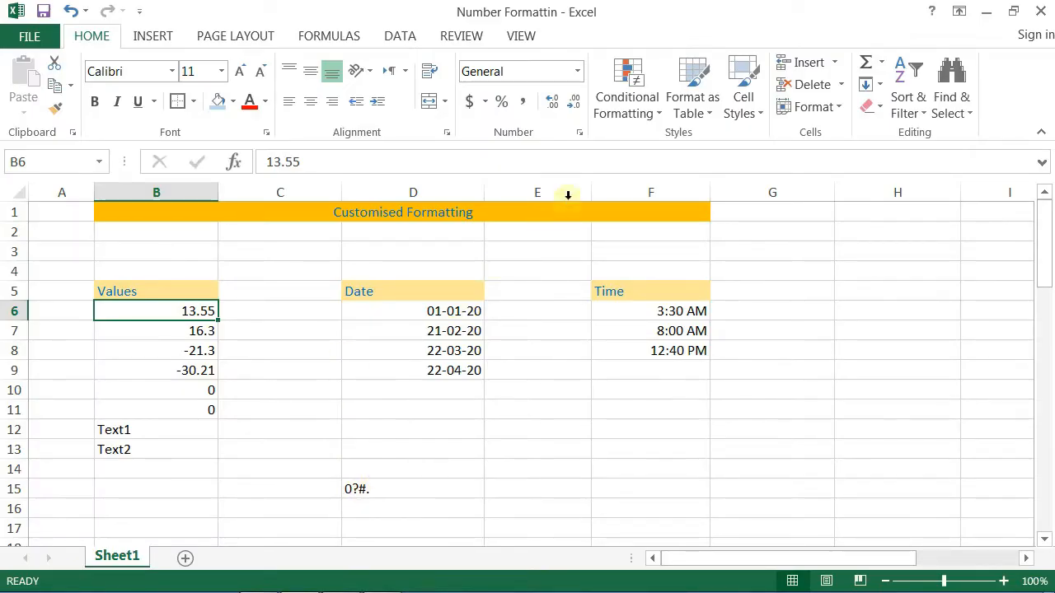
Step: Replace the General code for 13.55 with a ?.???? question-mark custom code
{"action": "left_click", "coordinate": [580, 135]}
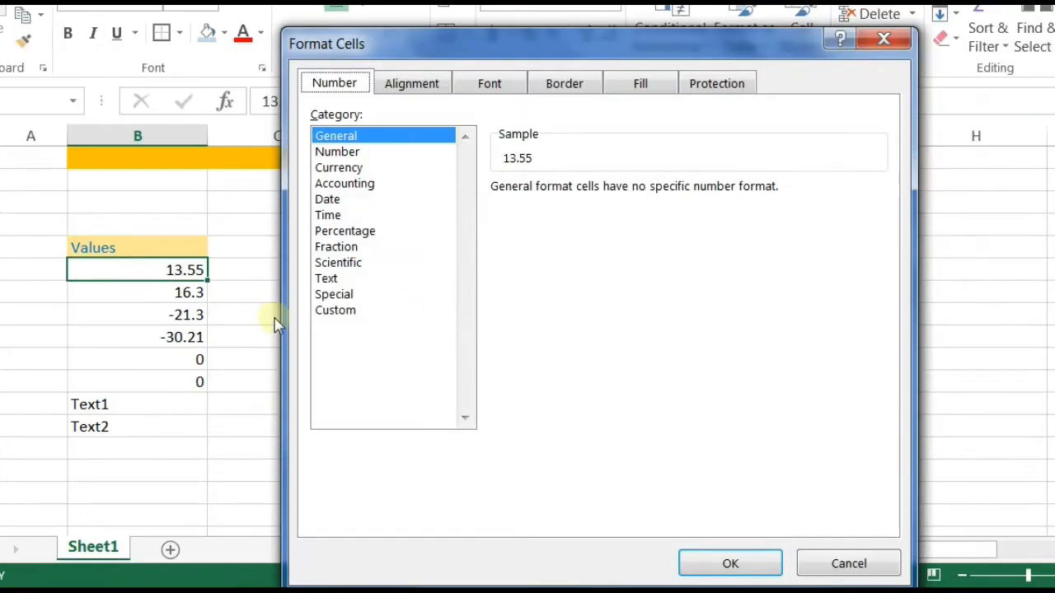
{"action": "left_click", "coordinate": [333, 311]}
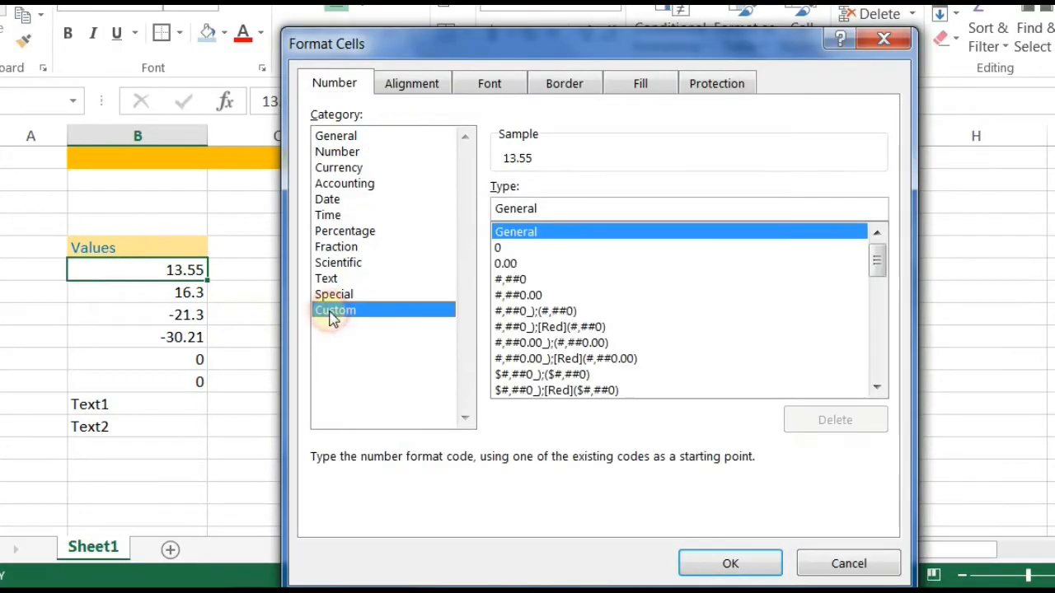
{"action": "double_click", "coordinate": [557, 208]}
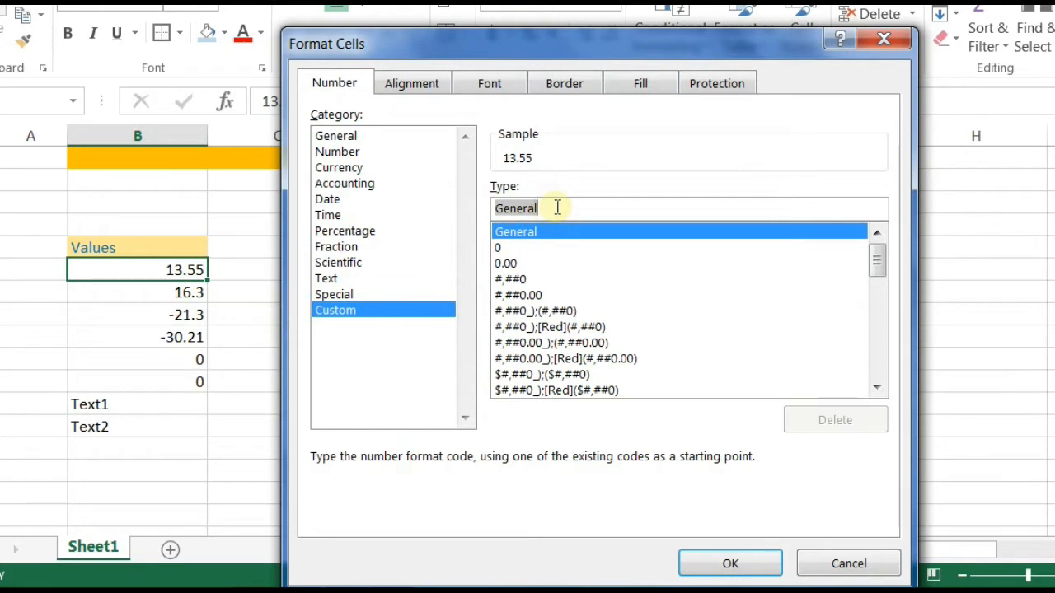
{"action": "type", "text": "?."}
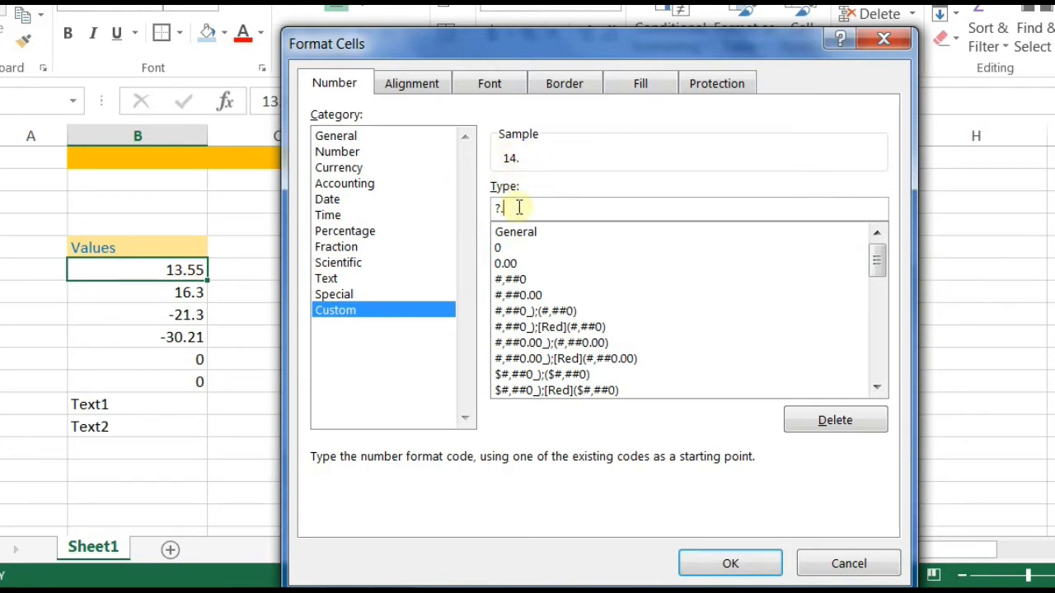
{"action": "type", "text": "??"}
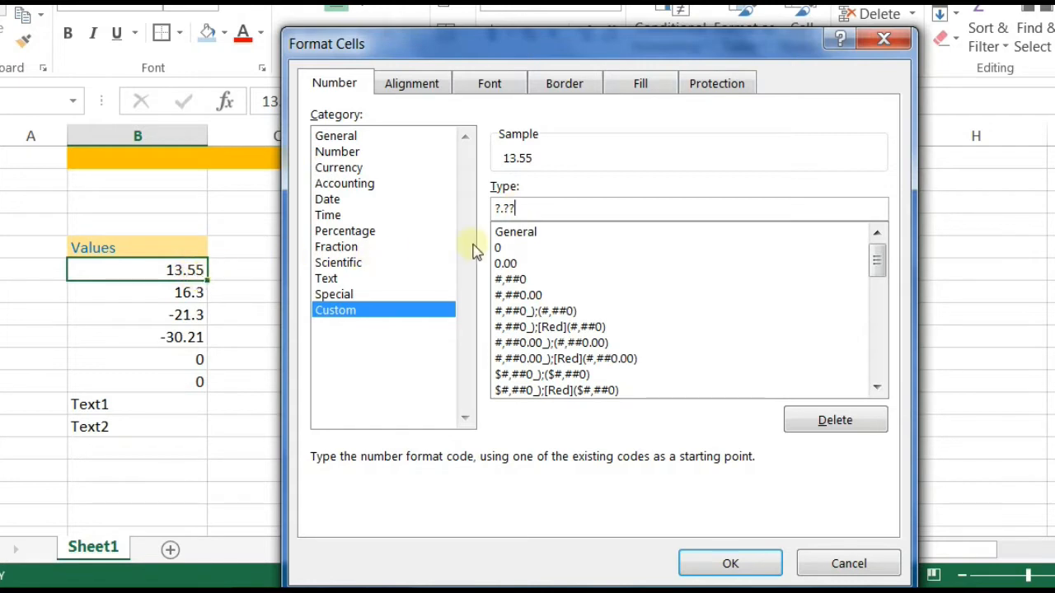
{"action": "type", "text": "?"}
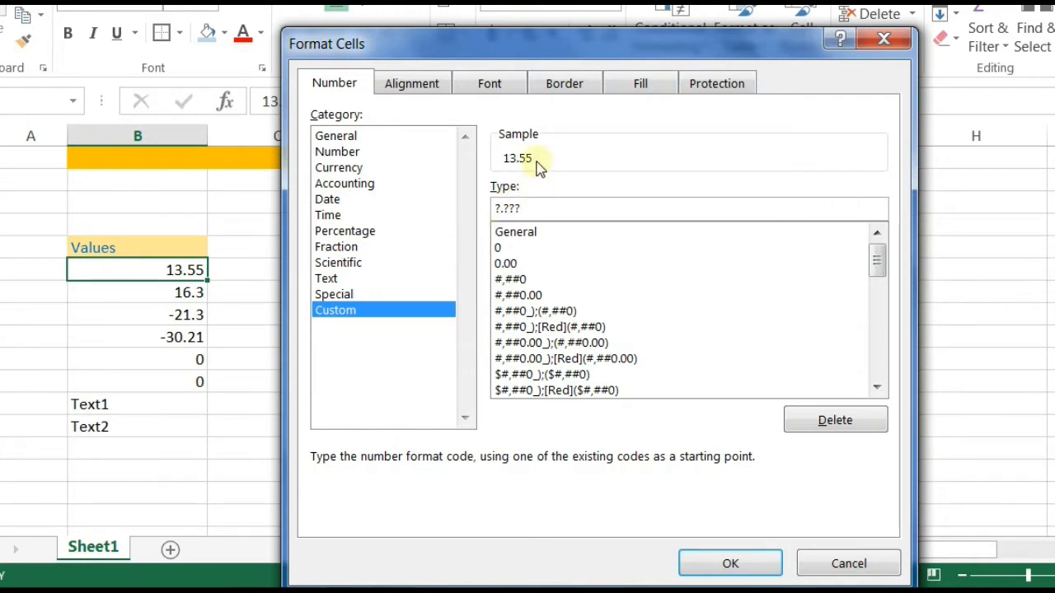
{"action": "type", "text": "?"}
Step: Apply the ?.???? code, then add three more ? placeholders to pad 13.55 from the right edge
{"action": "left_click", "coordinate": [752, 565]}
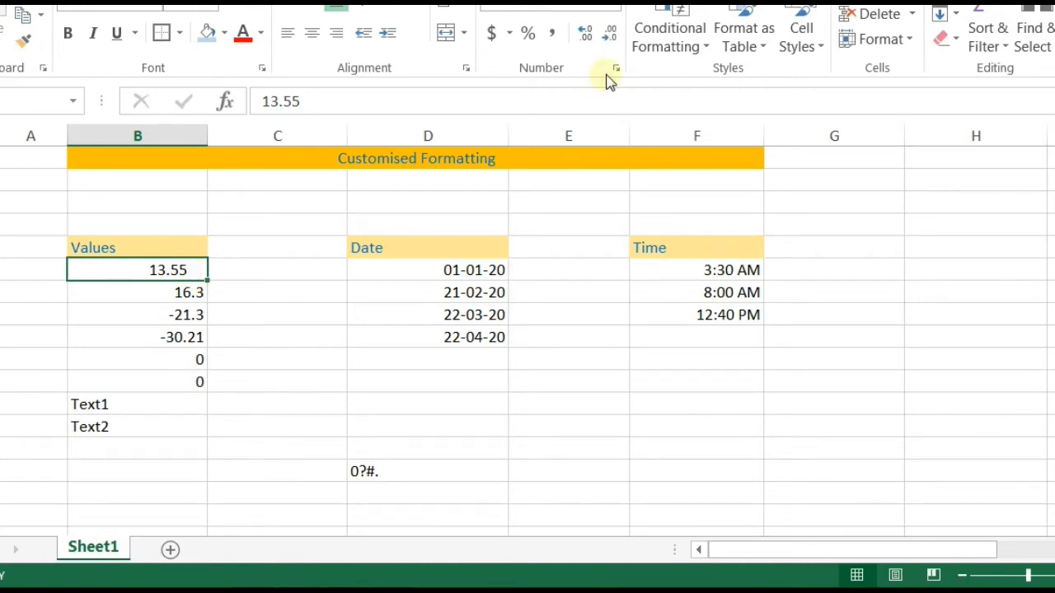
{"action": "key", "text": "ctrl+1"}
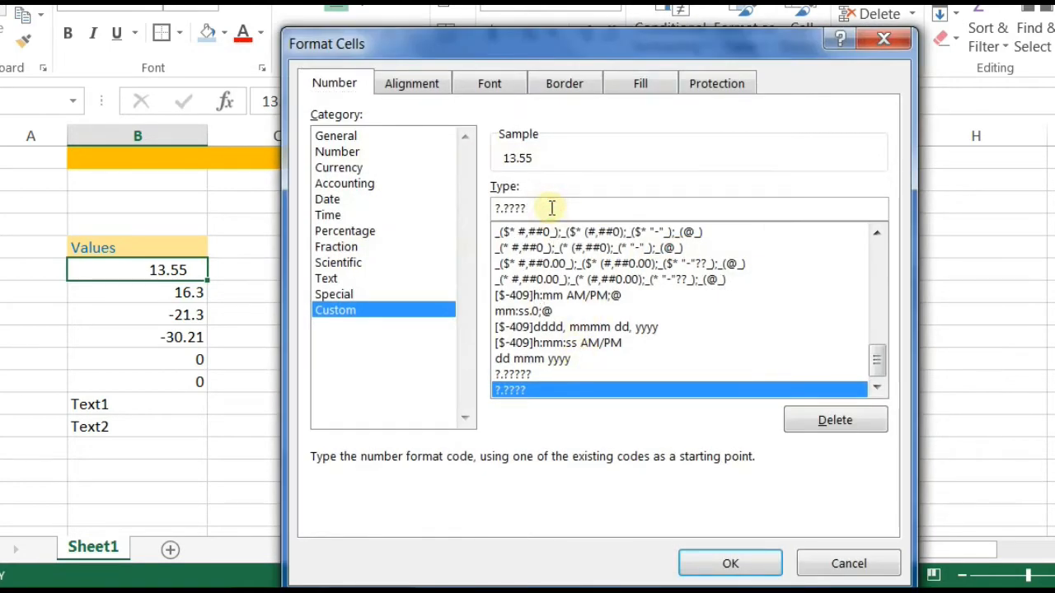
{"action": "type", "text": "???"}
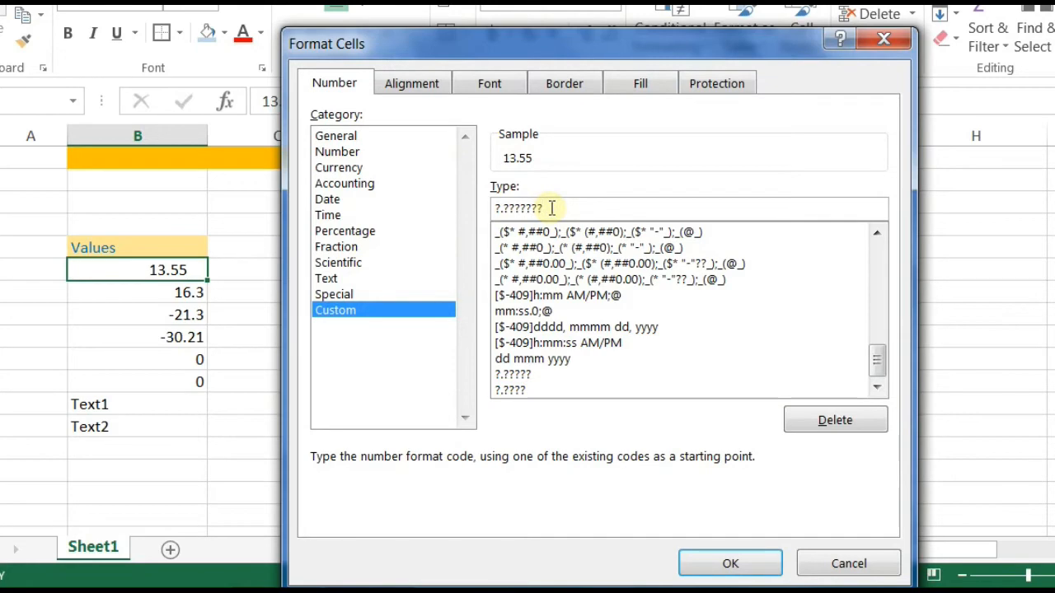
{"action": "key", "text": "Return"}
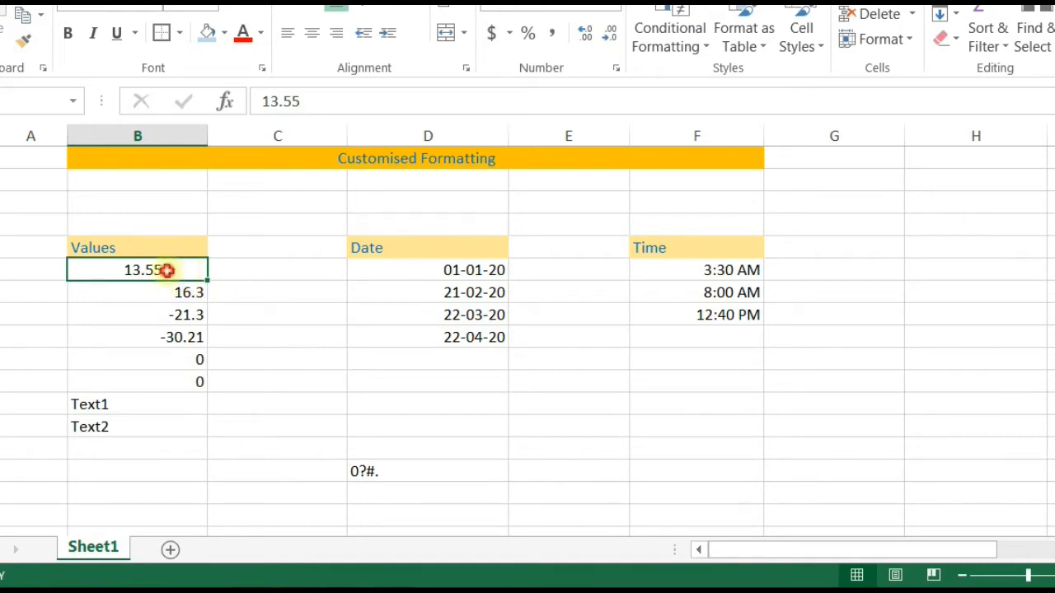
{"action": "left_click", "coordinate": [611, 7]}
Step: Format 13.55 with custom code #.####, then reopen Format Cells to check that code
{"action": "left_click", "coordinate": [610, 45]}
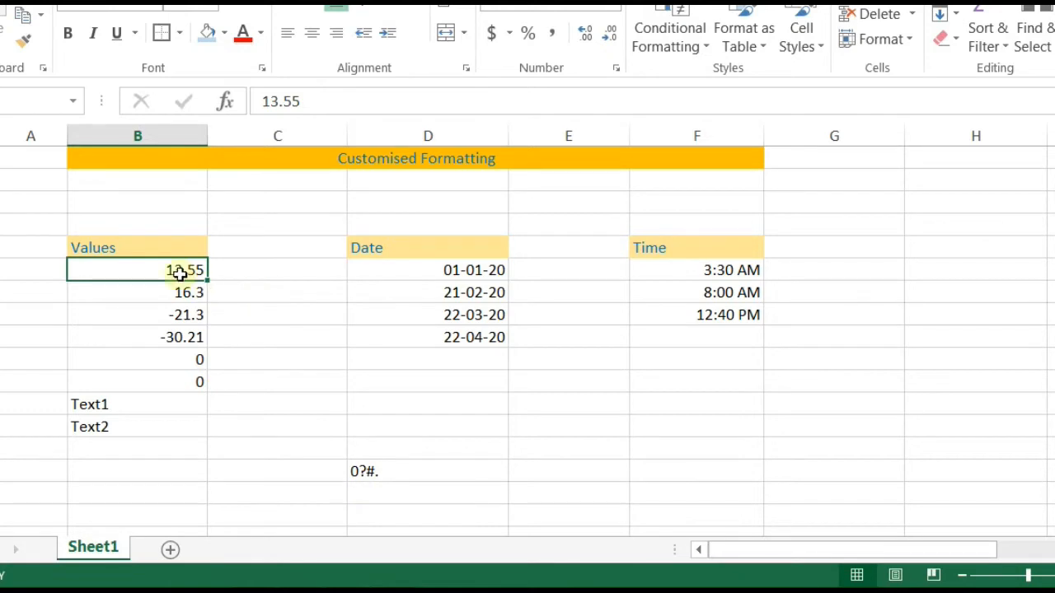
{"action": "left_click", "coordinate": [616, 66]}
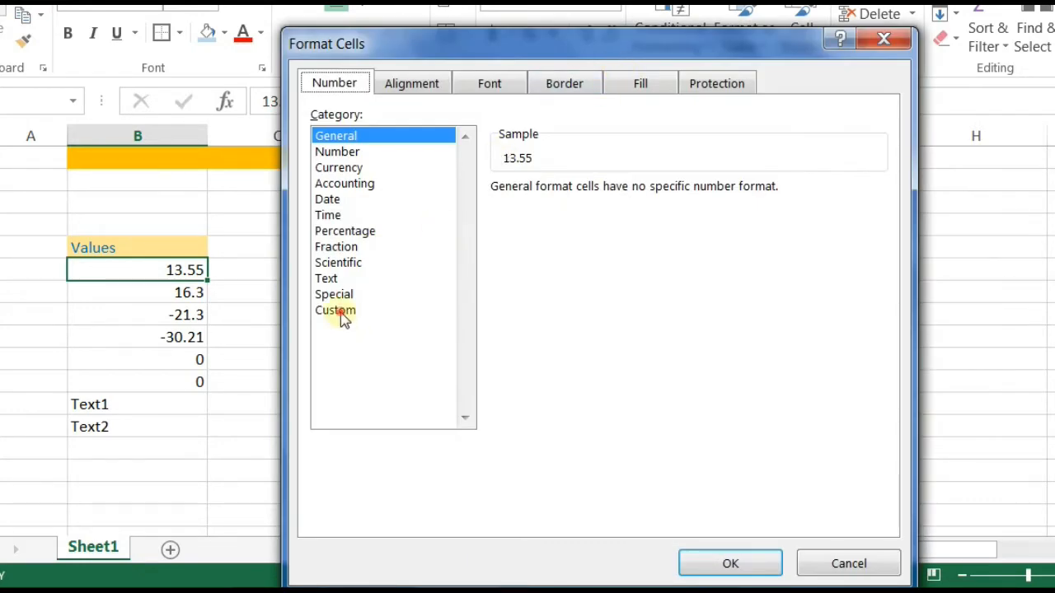
{"action": "left_click", "coordinate": [343, 318]}
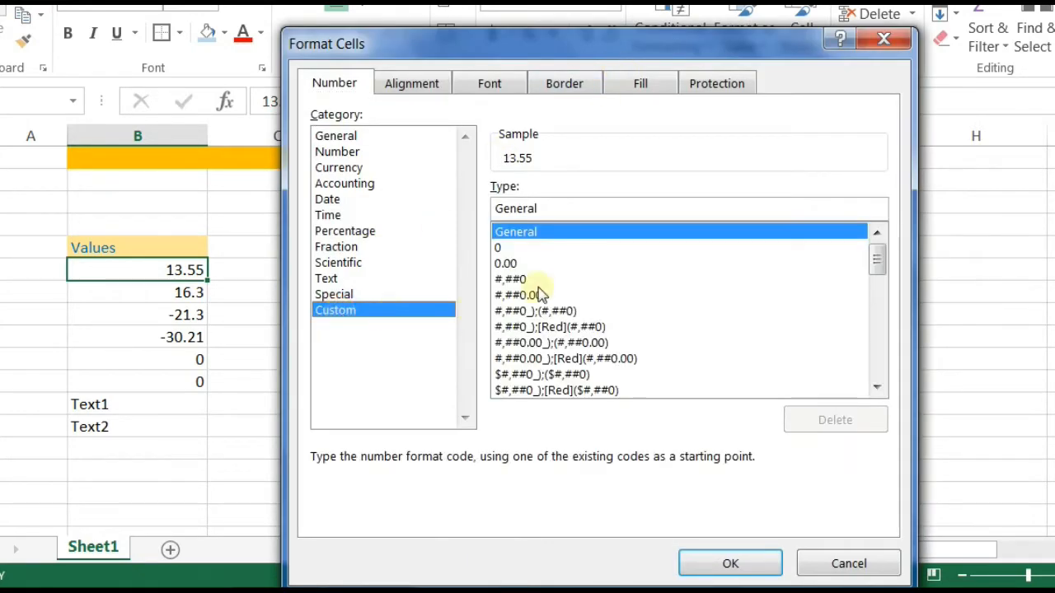
{"action": "double_click", "coordinate": [554, 207]}
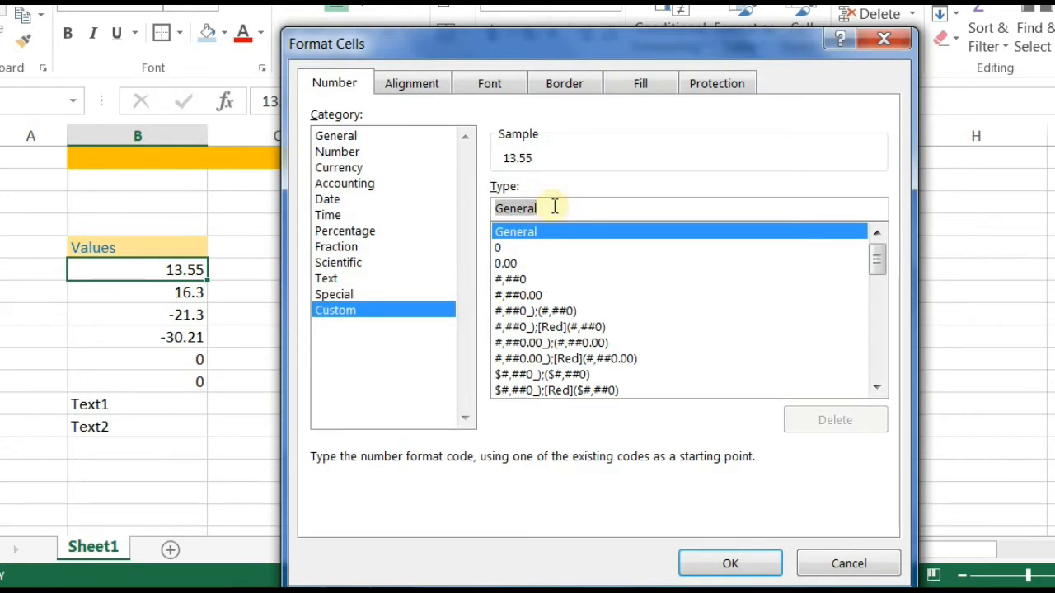
{"action": "type", "text": "#"}
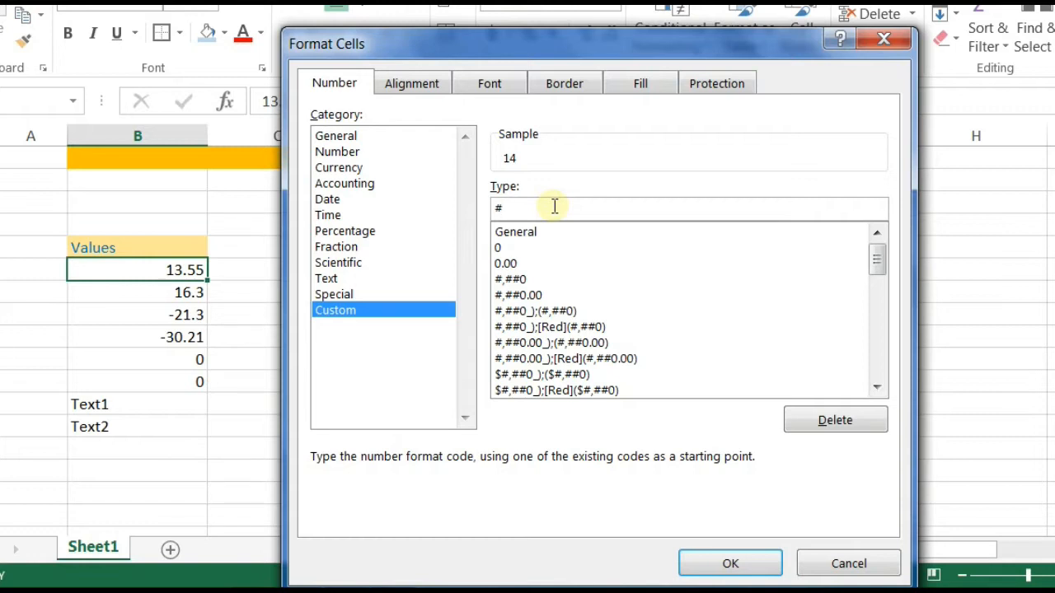
{"action": "type", "text": ".##"}
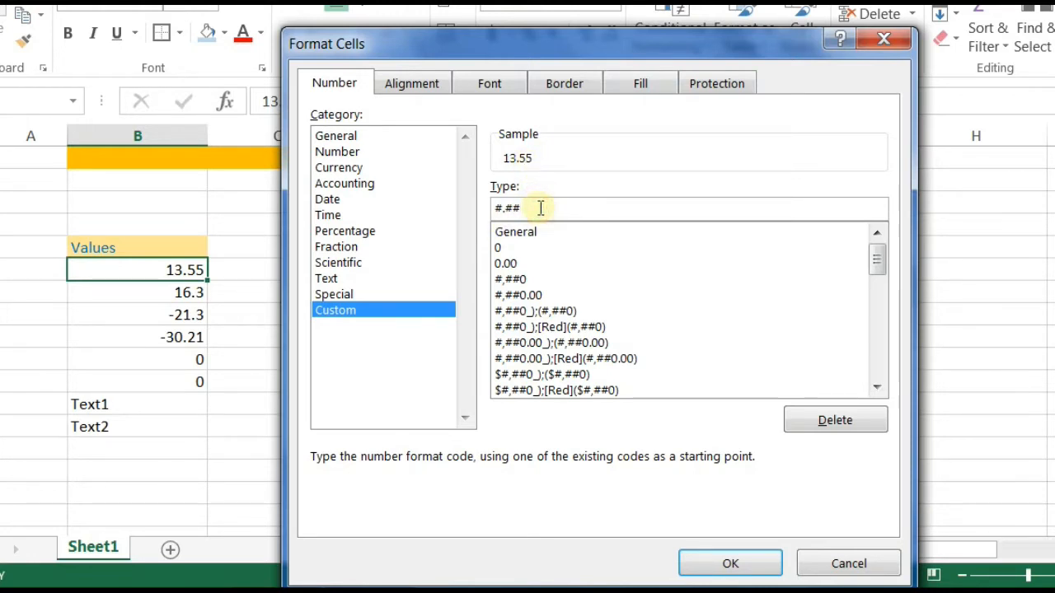
{"action": "type", "text": "##"}
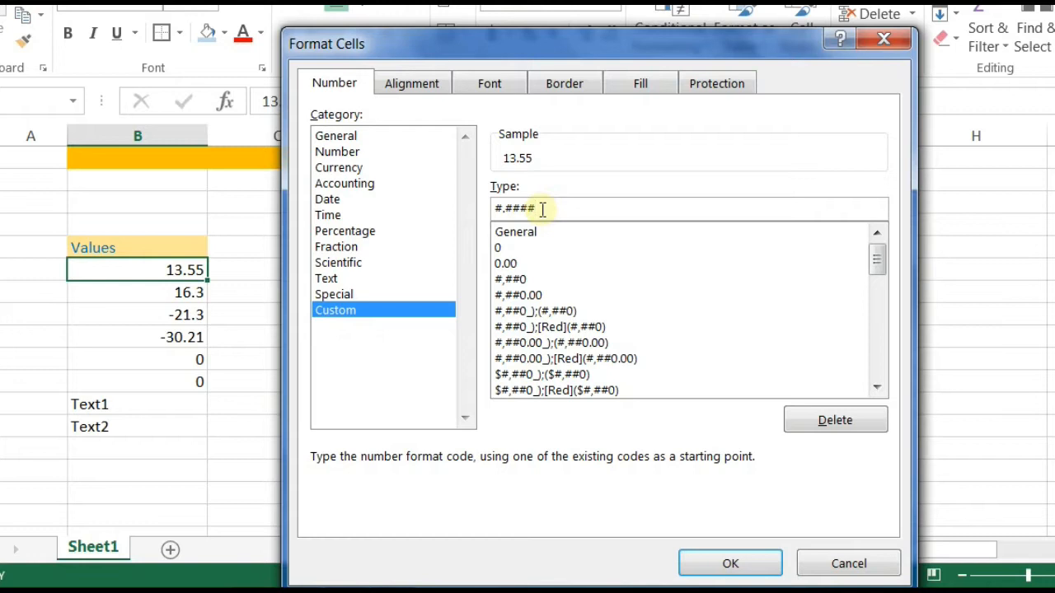
{"action": "left_click_drag", "start_coordinate": [535, 209], "coordinate": [520, 210]}
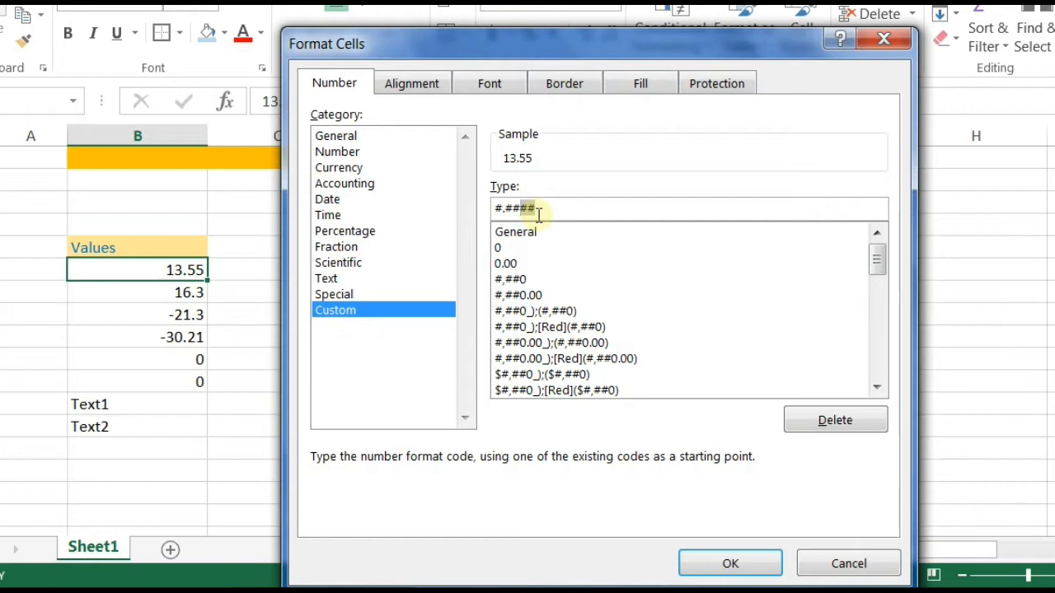
{"action": "left_click", "coordinate": [730, 564]}
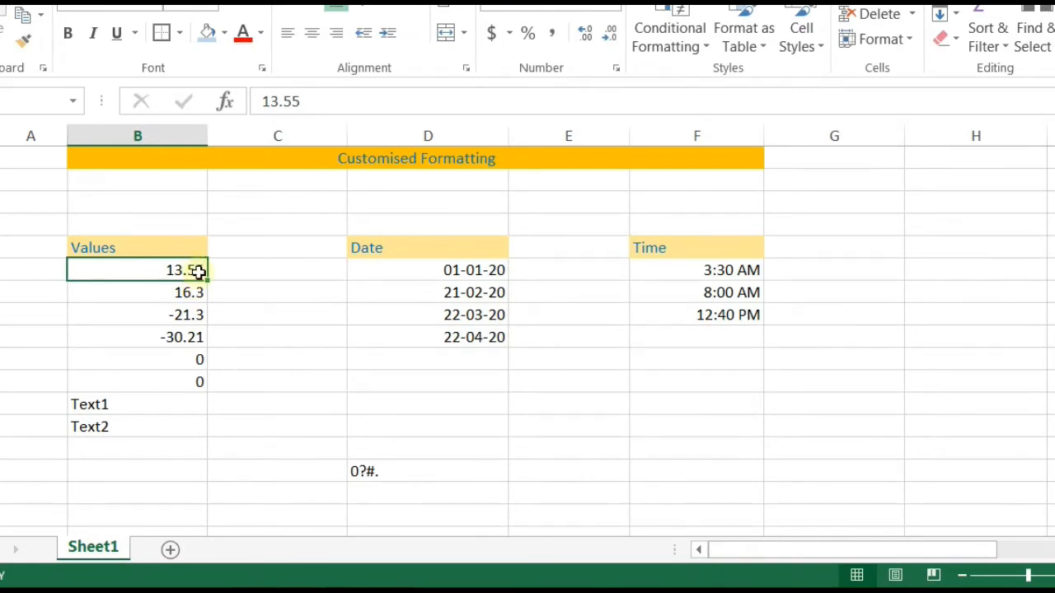
{"action": "left_click", "coordinate": [613, 72]}
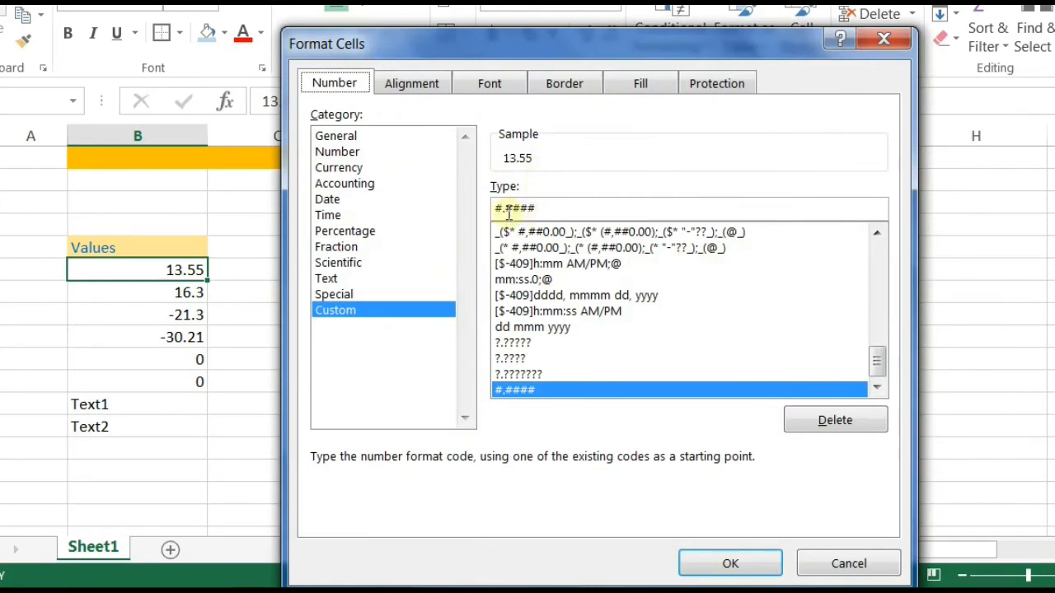
{"action": "left_click", "coordinate": [505, 209]}
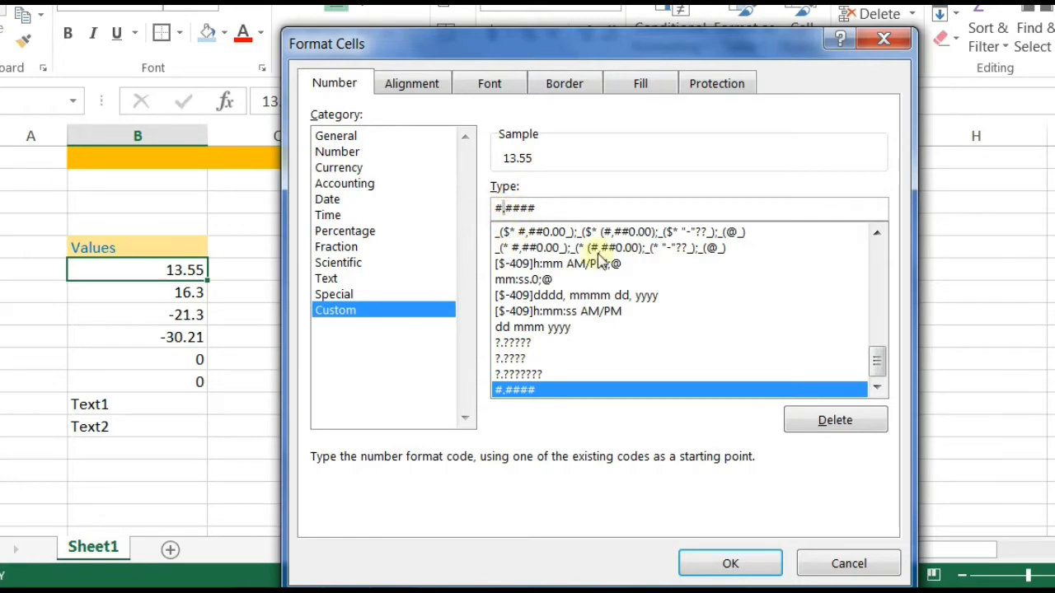
Step: Close Format Cells without changes, select D15, then select B6:B13
{"action": "left_click", "coordinate": [883, 39]}
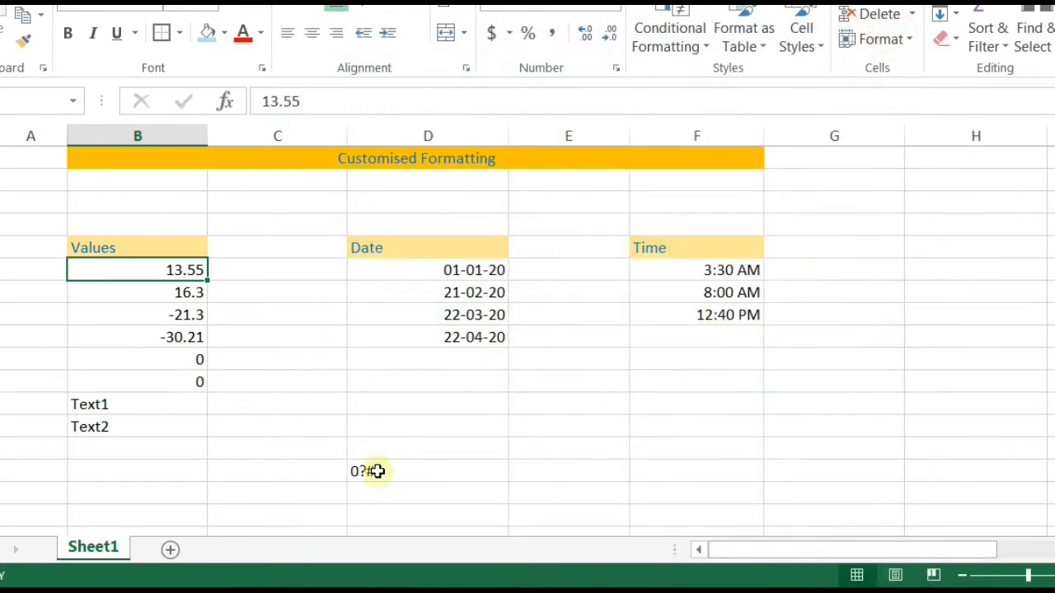
{"action": "left_click", "coordinate": [375, 472]}
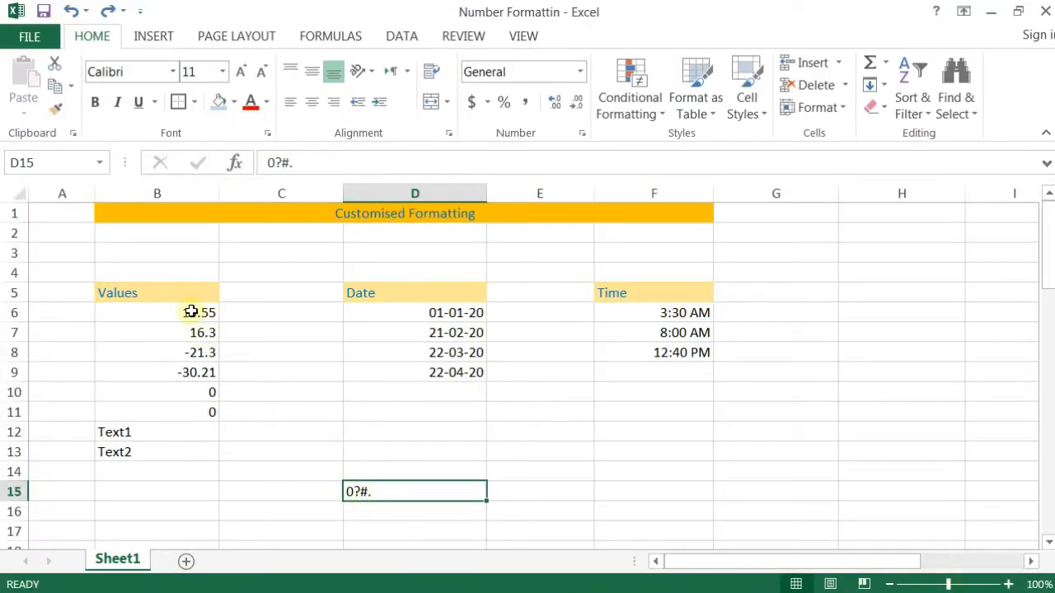
{"action": "left_click_drag", "start_coordinate": [190, 311], "coordinate": [175, 446]}
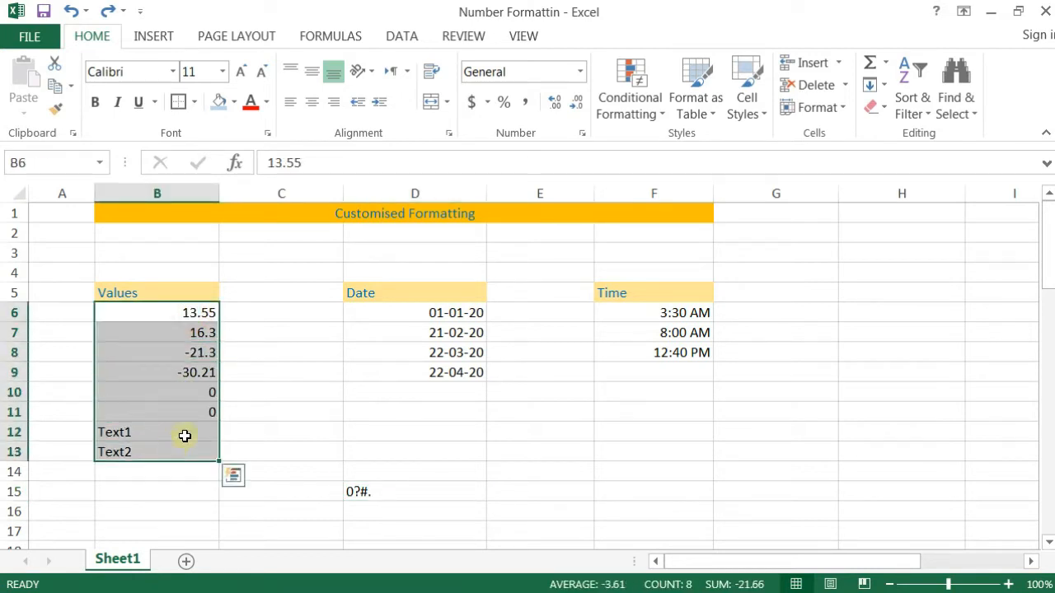
Step: Apply custom code 0000.0000 to B6:B11, showing values like 0013.5500 and -0030.2100
{"action": "left_click_drag", "start_coordinate": [169, 319], "coordinate": [191, 412]}
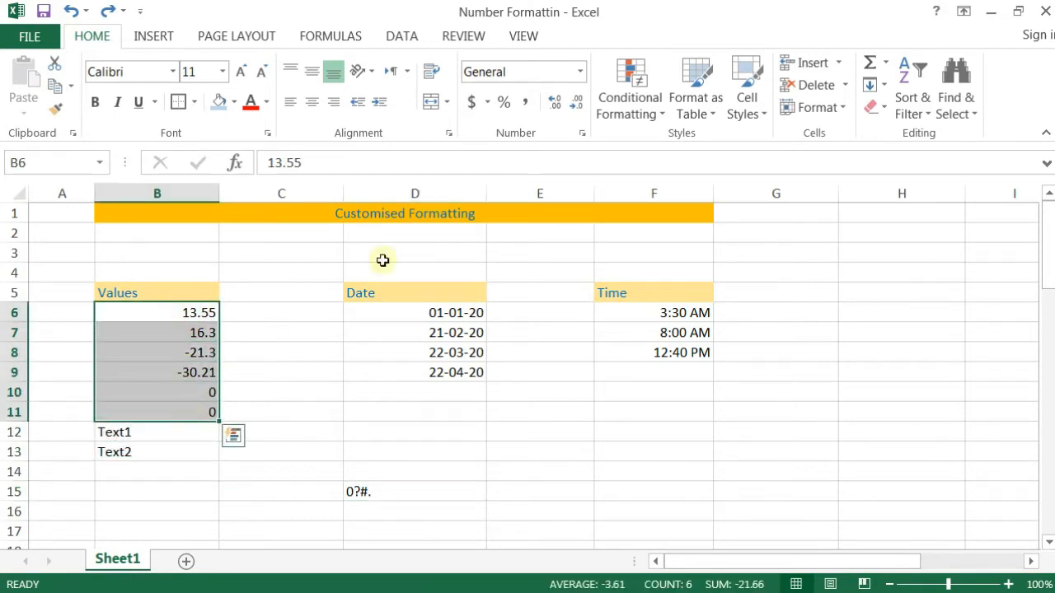
{"action": "left_click", "coordinate": [581, 134]}
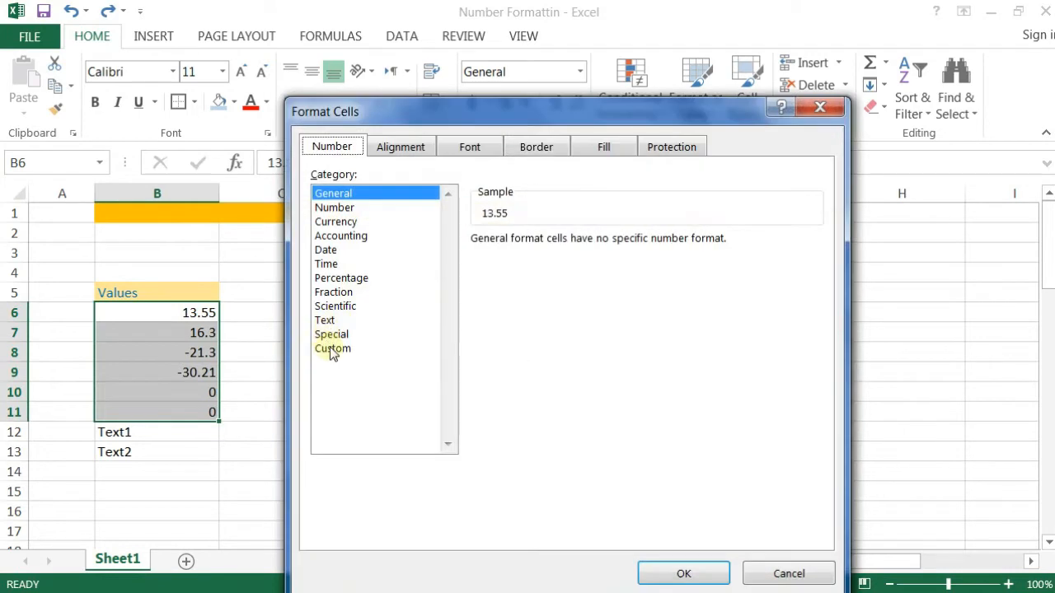
{"action": "left_click", "coordinate": [332, 349]}
{"action": "double_click", "coordinate": [524, 260]}
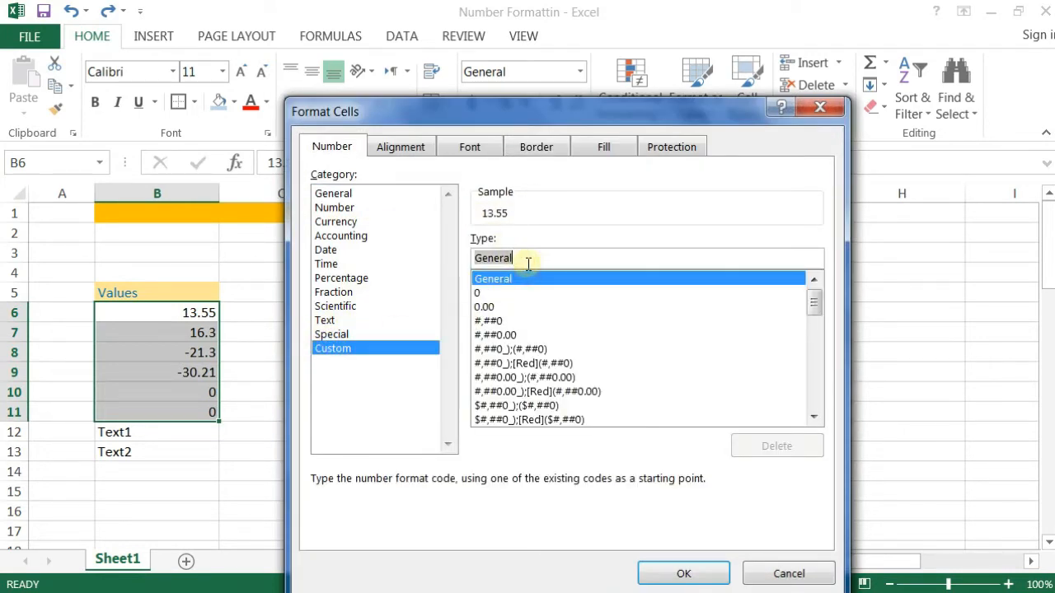
{"action": "type", "text": "0000."}
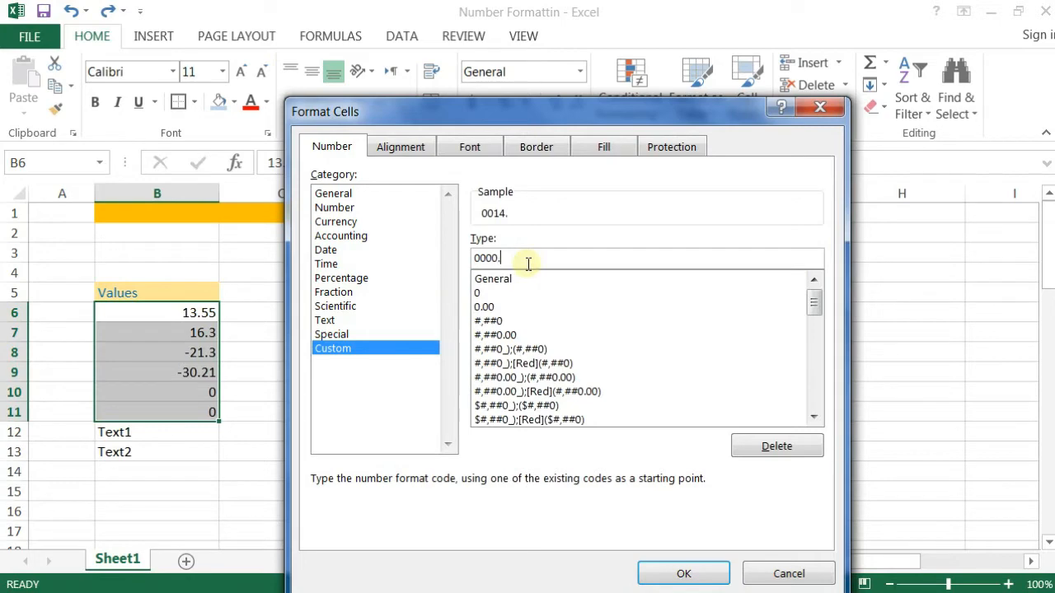
{"action": "type", "text": "0000"}
{"action": "left_click", "coordinate": [696, 572]}
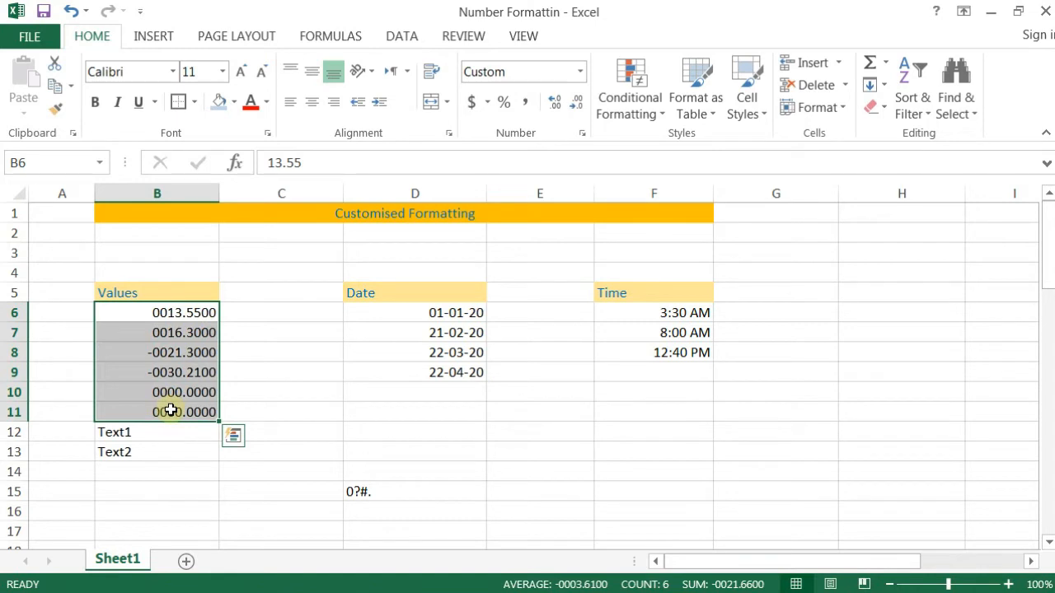
Step: Undo the 0000.0000 format so B6:B11 read 13.55 and -30.21 again, then select B6:B13
{"action": "key", "text": "ctrl+z"}
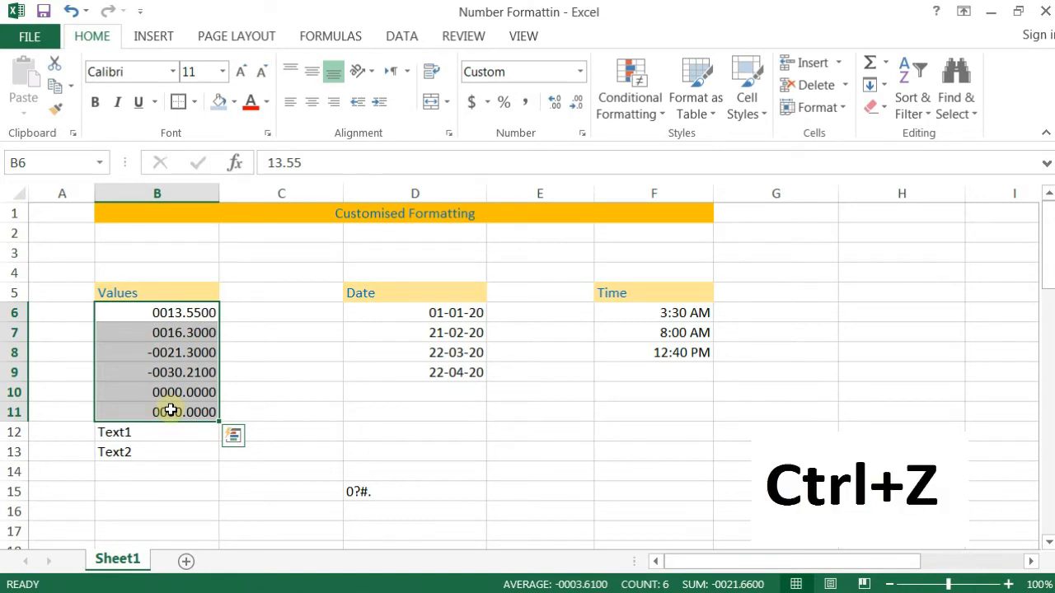
{"action": "key", "text": "ctrl+z"}
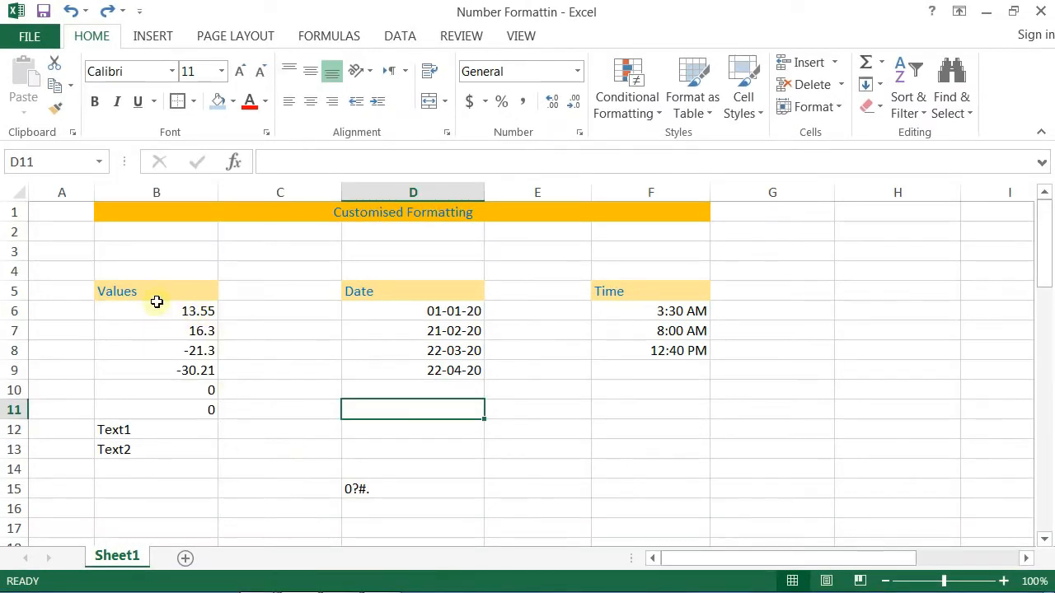
{"action": "left_click_drag", "start_coordinate": [108, 310], "coordinate": [160, 448]}
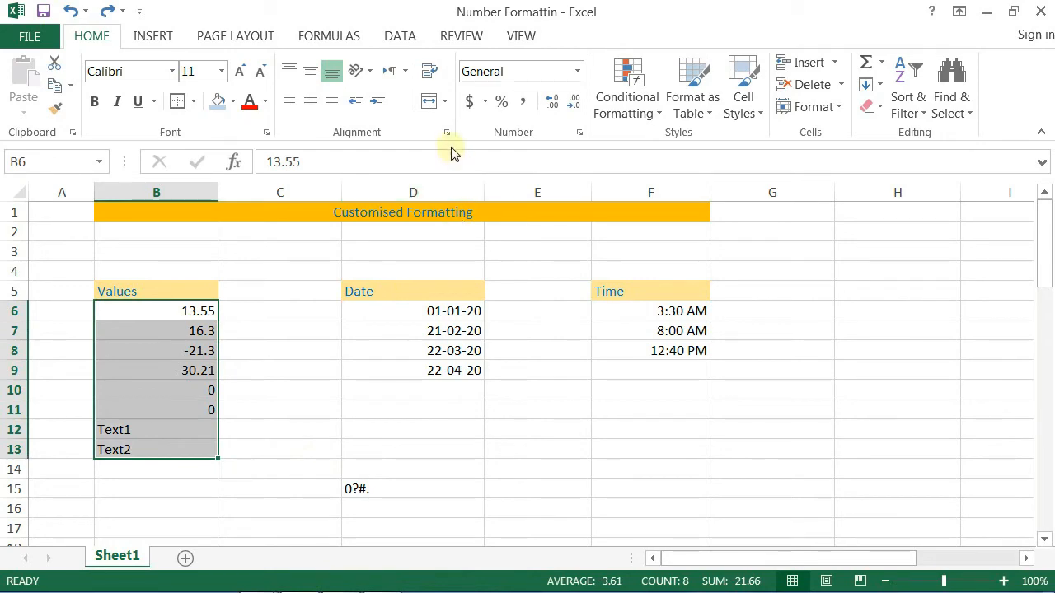
Step: Replace the custom format code with the outline 'positive values ; negative values ; zero ; text'
{"action": "left_click", "coordinate": [573, 134]}
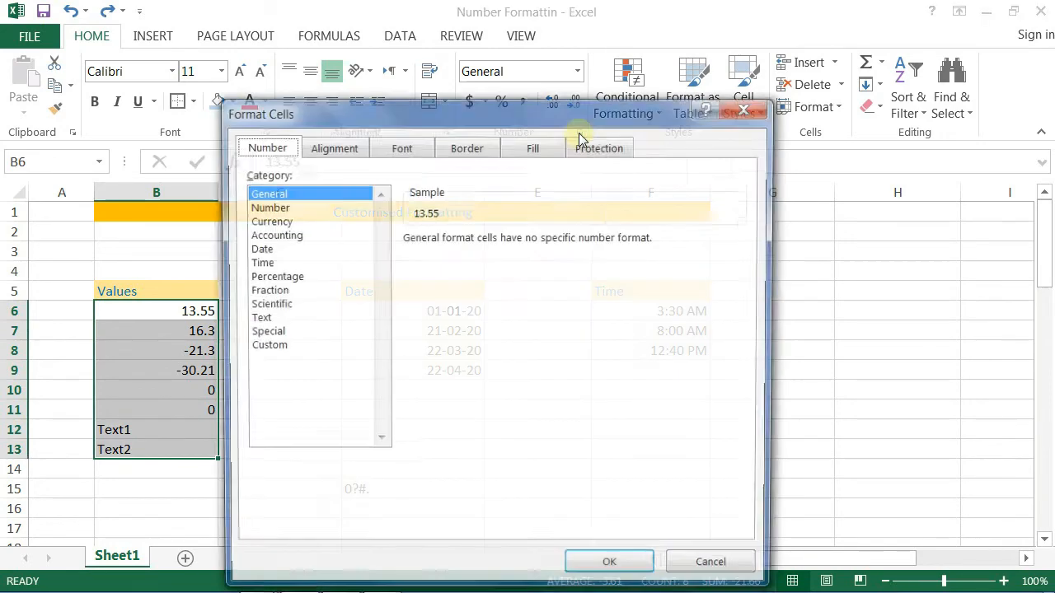
{"action": "left_click", "coordinate": [261, 348]}
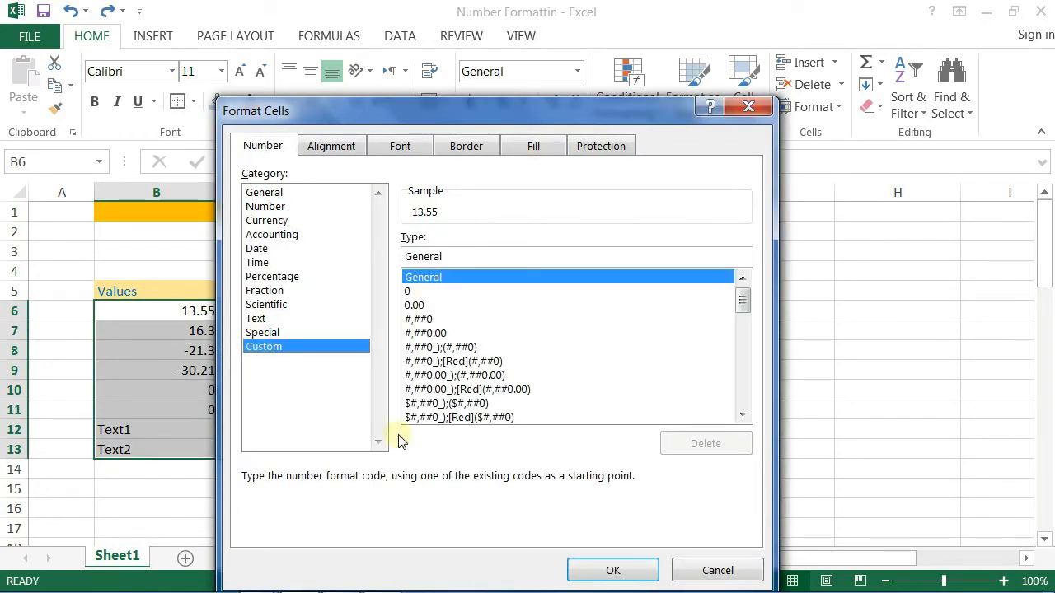
{"action": "left_click", "coordinate": [483, 258]}
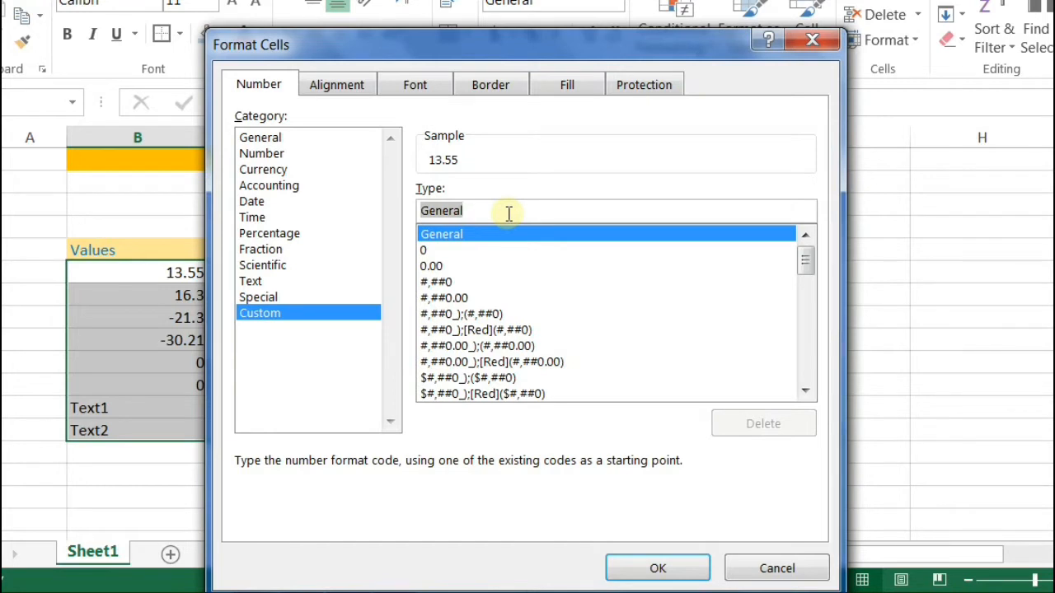
{"action": "type", "text": "po"}
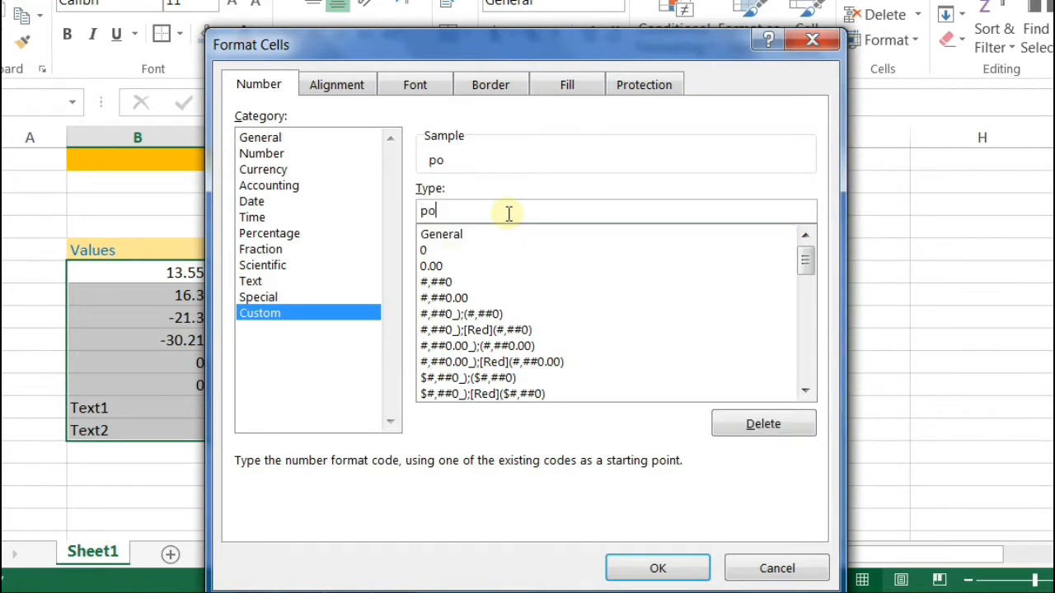
{"action": "type", "text": "sitive "}
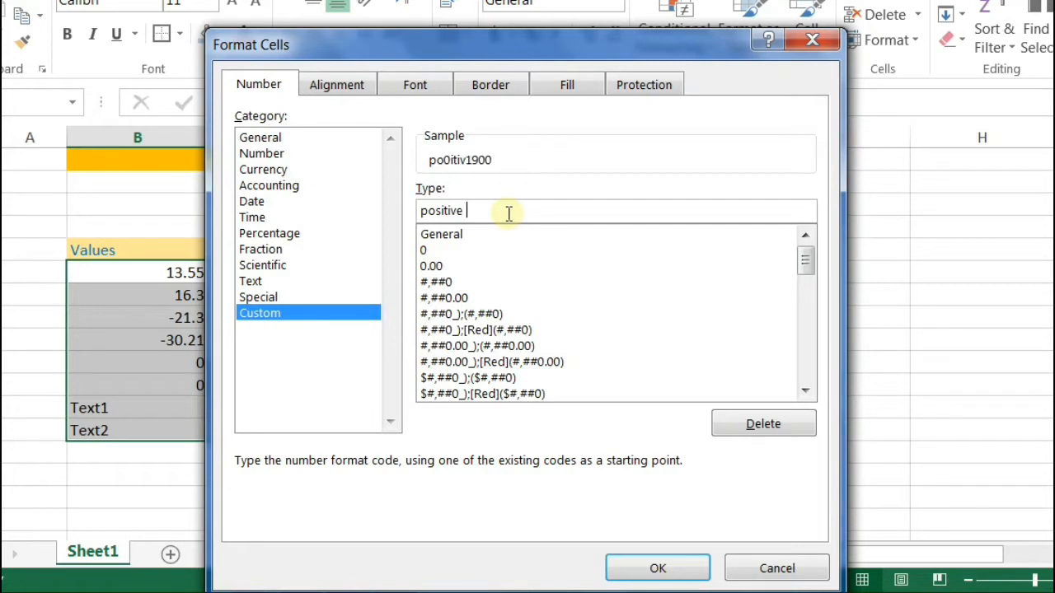
{"action": "type", "text": "values"}
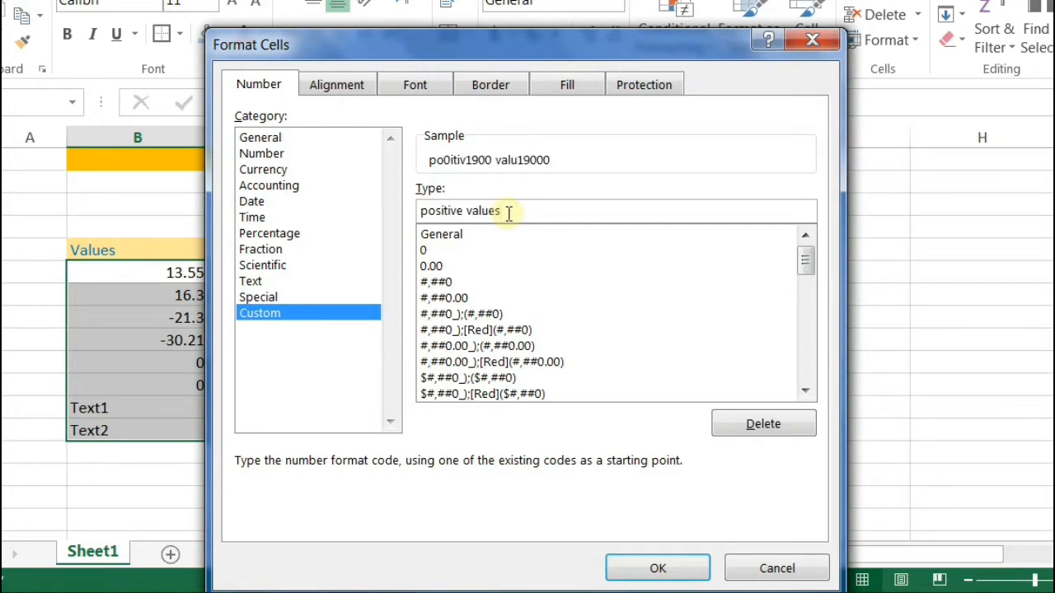
{"action": "type", "text": " ;negative value"}
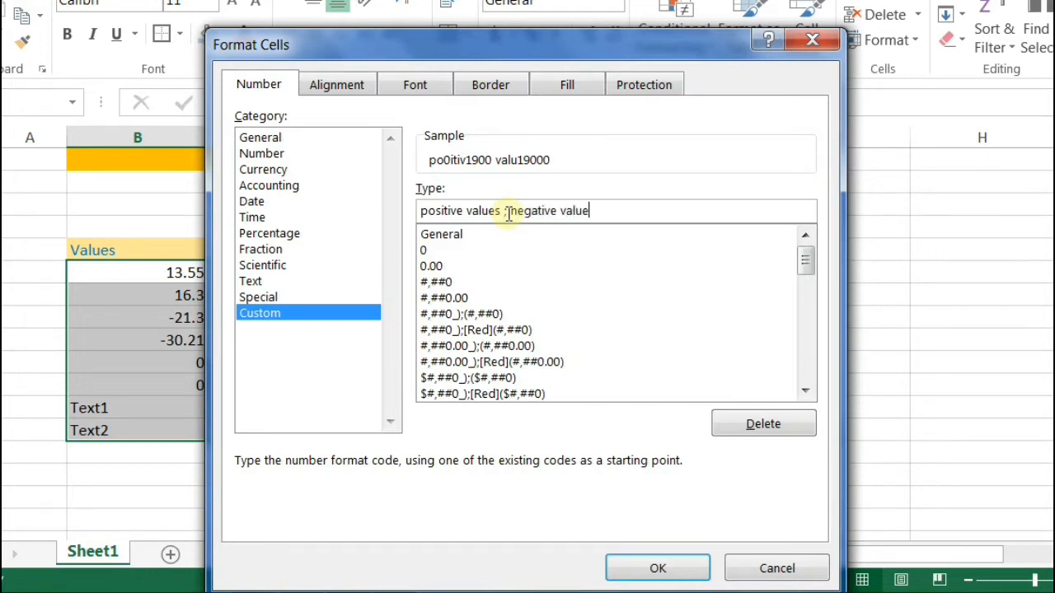
{"action": "type", "text": "s ; zx"}
{"action": "key", "text": "BackSpace"}
{"action": "type", "text": "eo"}
{"action": "key", "text": "BackSpace"}
{"action": "type", "text": "ro ; text"}
{"action": "key", "text": "Left"}
{"action": "key", "text": "Left"}
{"action": "key", "text": "Left"}
{"action": "key", "text": "Left"}
{"action": "key", "text": "Left"}
{"action": "key", "text": "Left"}
{"action": "key", "text": "Left"}
{"action": "key", "text": "Left"}
{"action": "key", "text": "Left"}
{"action": "key", "text": "Left"}
{"action": "key", "text": "Left"}
{"action": "key", "text": "Left"}
{"action": "key", "text": "Left"}
{"action": "key", "text": "Left"}
{"action": "key", "text": "Left"}
{"action": "key", "text": "Home"}
{"action": "key", "text": "shift+Right"}
{"action": "key", "text": "shift+Right"}
{"action": "key", "text": "shift+Right"}
{"action": "key", "text": "shift+Right"}
{"action": "key", "text": "shift+Right"}
{"action": "key", "text": "shift+Right"}
{"action": "key", "text": "shift+Right"}
{"action": "key", "text": "shift+Right"}
{"action": "key", "text": "shift+Right"}
{"action": "key", "text": "shift+Right"}
{"action": "key", "text": "shift+Right"}
{"action": "key", "text": "shift+Right"}
{"action": "key", "text": "shift+Right"}
{"action": "key", "text": "shift+Right"}
{"action": "key", "text": "shift+Right"}
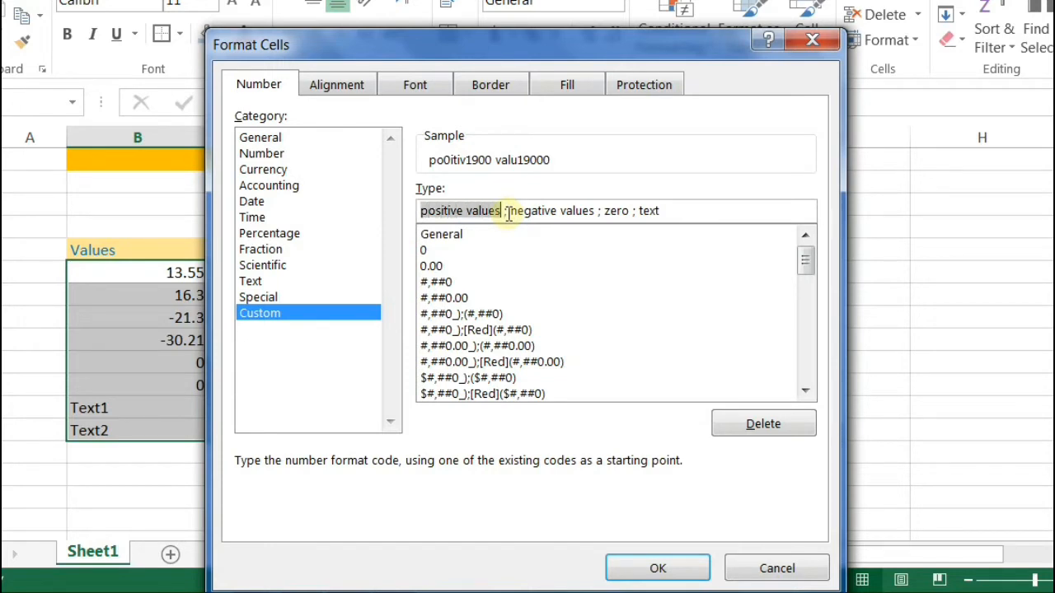
{"action": "left_click", "coordinate": [508, 213]}
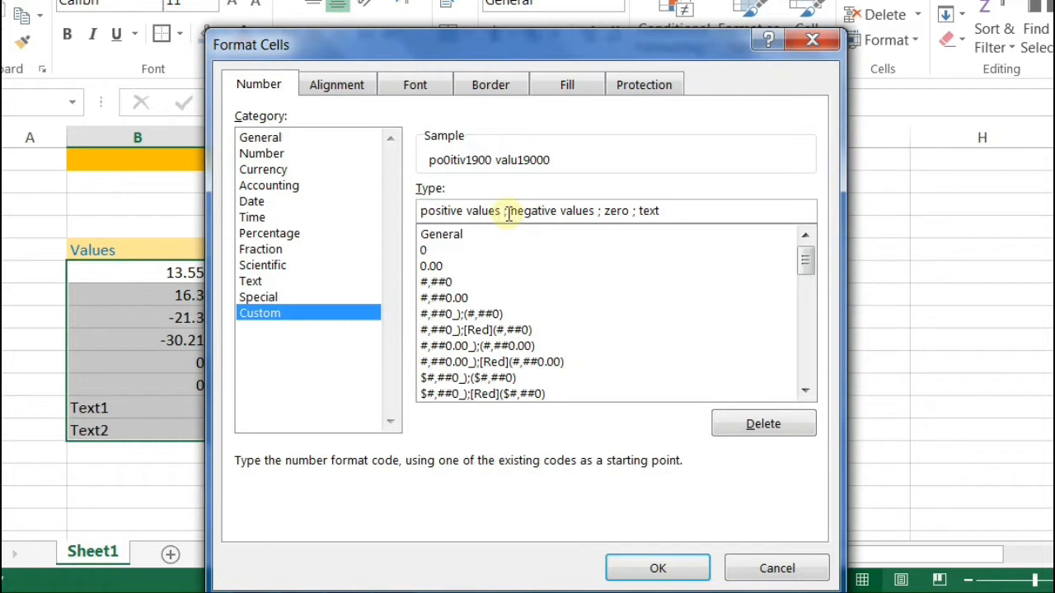
{"action": "key", "text": "shift+Right"}
{"action": "key", "text": "shift+Right"}
{"action": "key", "text": "shift+Right"}
{"action": "key", "text": "shift+Right"}
{"action": "key", "text": "shift+Right"}
{"action": "key", "text": "shift+Right"}
{"action": "key", "text": "shift+Right"}
{"action": "key", "text": "shift+Right"}
{"action": "key", "text": "shift+Right"}
{"action": "key", "text": "shift+Right"}
{"action": "key", "text": "shift+Right"}
{"action": "key", "text": "shift+Right"}
{"action": "key", "text": "shift+Right"}
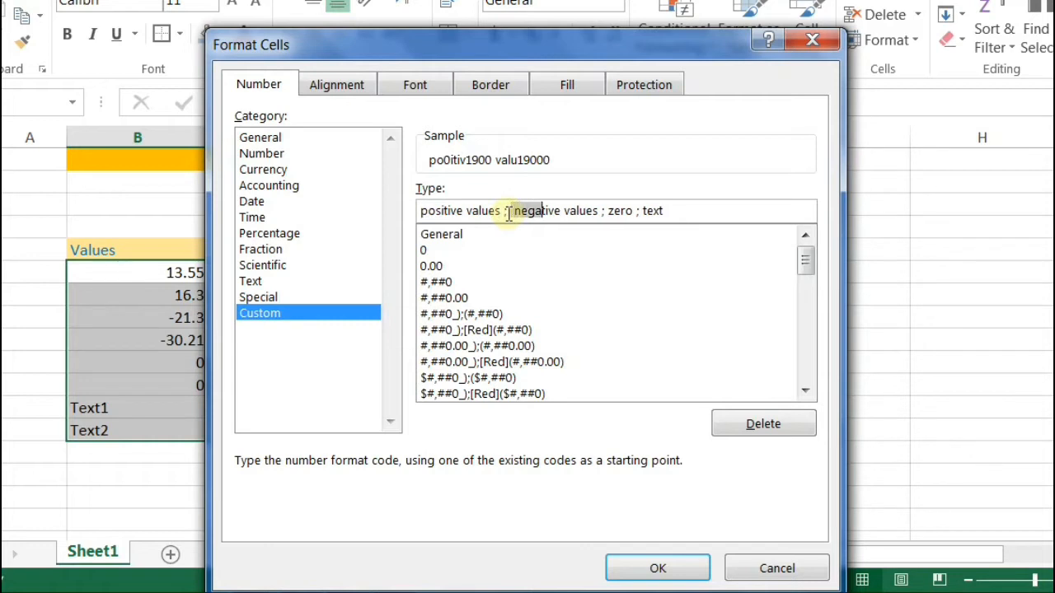
{"action": "key", "text": "shift+Right"}
{"action": "key", "text": "shift+Right"}
{"action": "key", "text": "Right"}
{"action": "key", "text": "shift+Right"}
{"action": "key", "text": "shift+Right"}
{"action": "key", "text": "shift+Right"}
{"action": "key", "text": "shift+Right"}
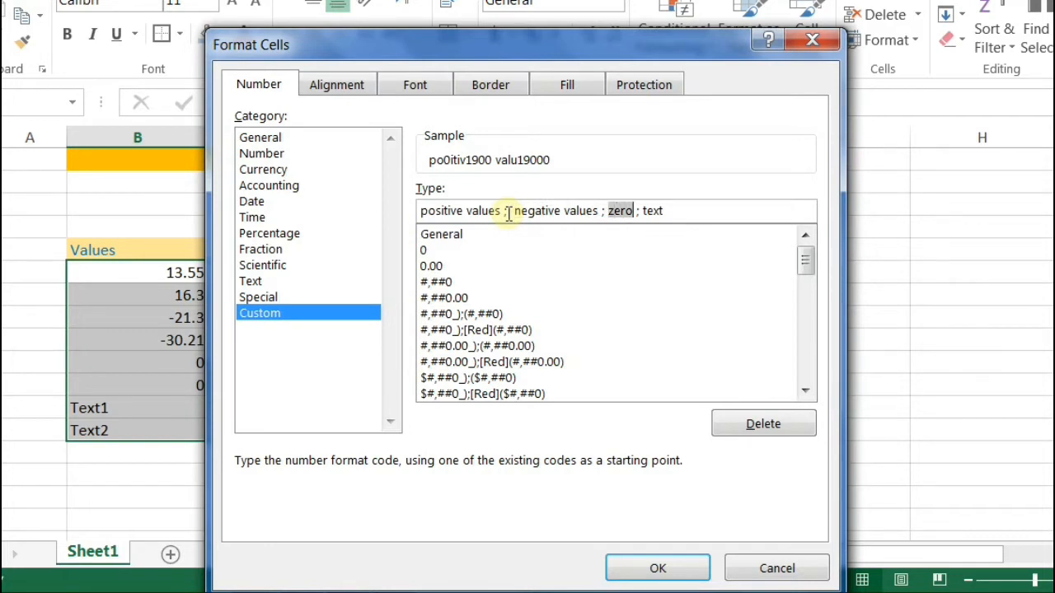
{"action": "key", "text": "Right"}
{"action": "key", "text": "Right"}
{"action": "key", "text": "Right"}
{"action": "key", "text": "Right"}
{"action": "key", "text": "shift+Right"}
{"action": "key", "text": "shift+Right"}
{"action": "key", "text": "shift+Right"}
{"action": "key", "text": "shift+Right"}
{"action": "key", "text": "Right"}
{"action": "key", "text": "Left"}
{"action": "key", "text": "Left"}
{"action": "key", "text": "Left"}
{"action": "key", "text": "Left"}
{"action": "key", "text": "Left"}
{"action": "key", "text": "Left"}
{"action": "key", "text": "Left"}
{"action": "key", "text": "Left"}
{"action": "key", "text": "Left"}
{"action": "key", "text": "Left"}
{"action": "key", "text": "Left"}
{"action": "key", "text": "Left"}
{"action": "key", "text": "Left"}
{"action": "key", "text": "Left"}
{"action": "key", "text": "Left"}
{"action": "key", "text": "Left"}
{"action": "key", "text": "Left"}
{"action": "key", "text": "Left"}
{"action": "key", "text": "Left"}
{"action": "key", "text": "Left"}
{"action": "key", "text": "shift+Left"}
{"action": "key", "text": "shift+Left"}
{"action": "key", "text": "shift+Left"}
{"action": "key", "text": "shift+Left"}
{"action": "key", "text": "shift+Left"}
{"action": "key", "text": "shift+Left"}
{"action": "key", "text": "shift+Left"}
{"action": "key", "text": "shift+Left"}
{"action": "key", "text": "shift+Left"}
{"action": "key", "text": "shift+Left"}
{"action": "key", "text": "shift+Left"}
{"action": "key", "text": "shift+Left"}
{"action": "key", "text": "shift+Left"}
{"action": "key", "text": "shift+Left"}
{"action": "key", "text": "shift+Left"}
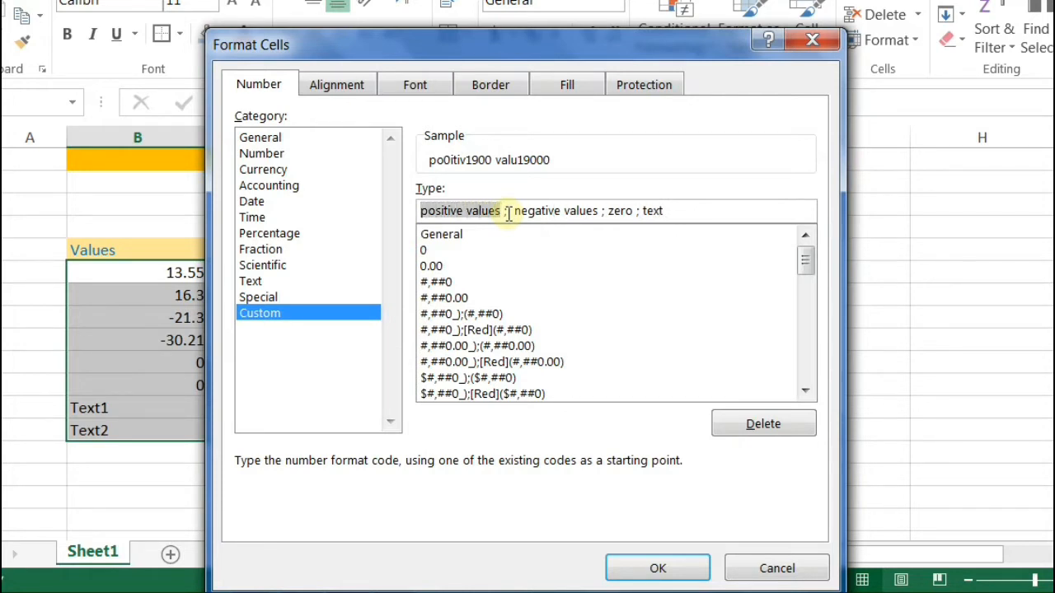
Step: Replace the positive section placeholder with [green] 0.00
{"action": "type", "text": "["}
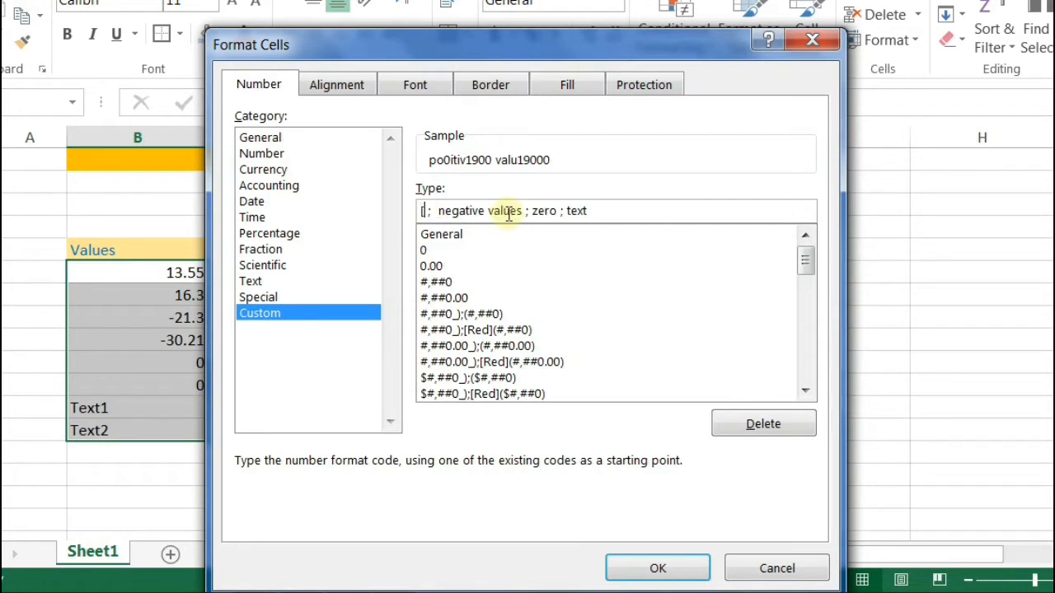
{"action": "type", "text": "]"}
{"action": "key", "text": "Left"}
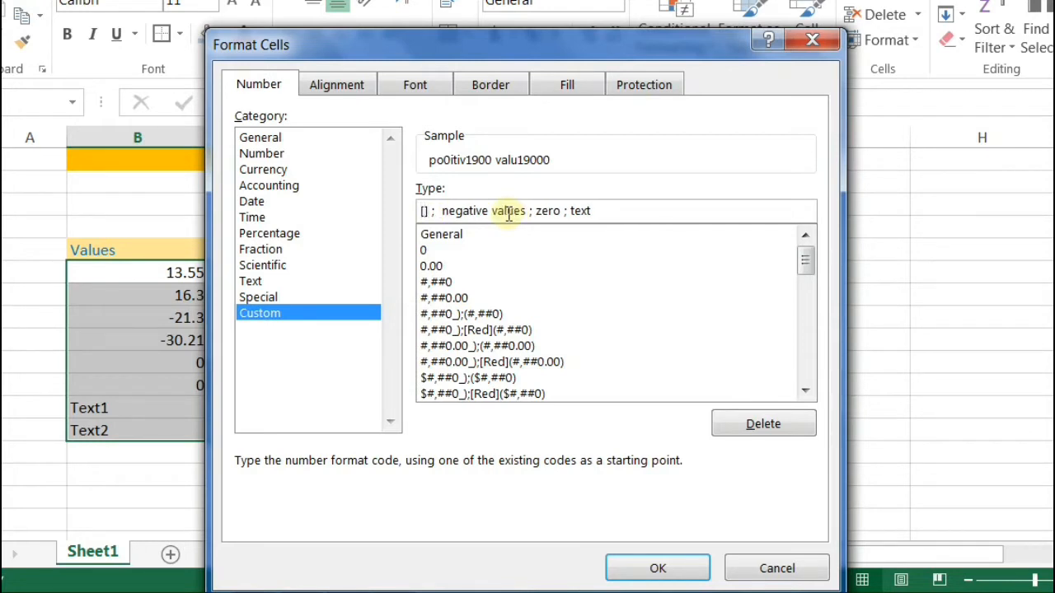
{"action": "type", "text": "green"}
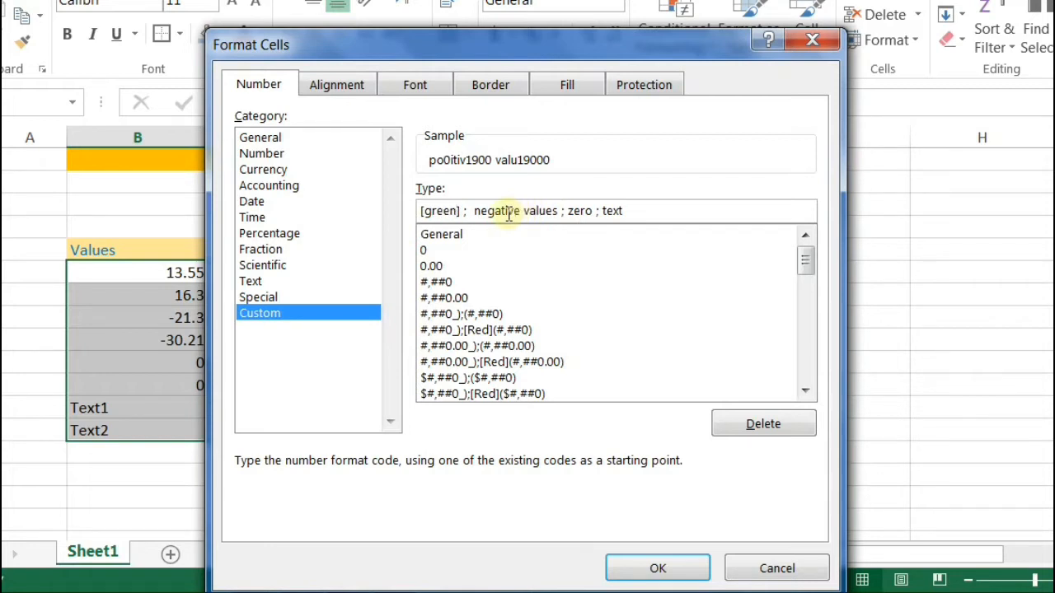
{"action": "key", "text": "Right"}
{"action": "type", "text": "0.00"}
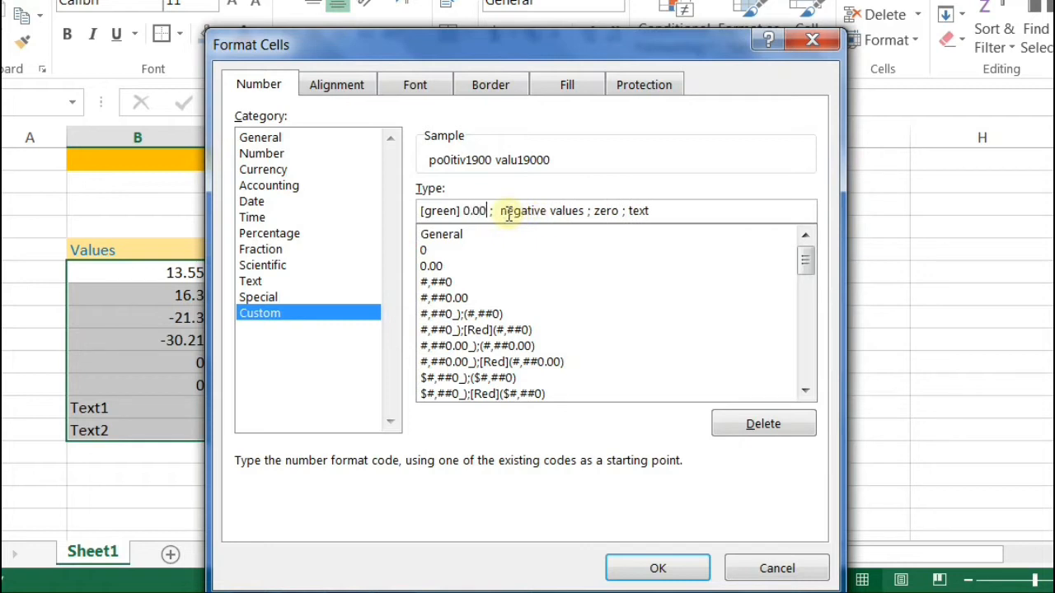
{"action": "key", "text": "Left"}
{"action": "key", "text": "Left"}
{"action": "key", "text": "Right"}
{"action": "key", "text": "Right"}
{"action": "key", "text": "Left"}
{"action": "key", "text": "Left"}
{"action": "key", "text": "Right"}
{"action": "key", "text": "Right"}
Step: Replace the negative values placeholder with [red] 0.00
{"action": "key", "text": "shift+Right"}
{"action": "key", "text": "shift+Right"}
{"action": "key", "text": "shift+Right"}
{"action": "key", "text": "shift+Right"}
{"action": "key", "text": "shift+Right"}
{"action": "key", "text": "shift+Right"}
{"action": "key", "text": "shift+Right"}
{"action": "key", "text": "shift+Right"}
{"action": "key", "text": "shift+Right"}
{"action": "key", "text": "shift+Right"}
{"action": "key", "text": "shift+Right"}
{"action": "key", "text": "shift+Right"}
{"action": "key", "text": "shift+Right"}
{"action": "key", "text": "shift+Right"}
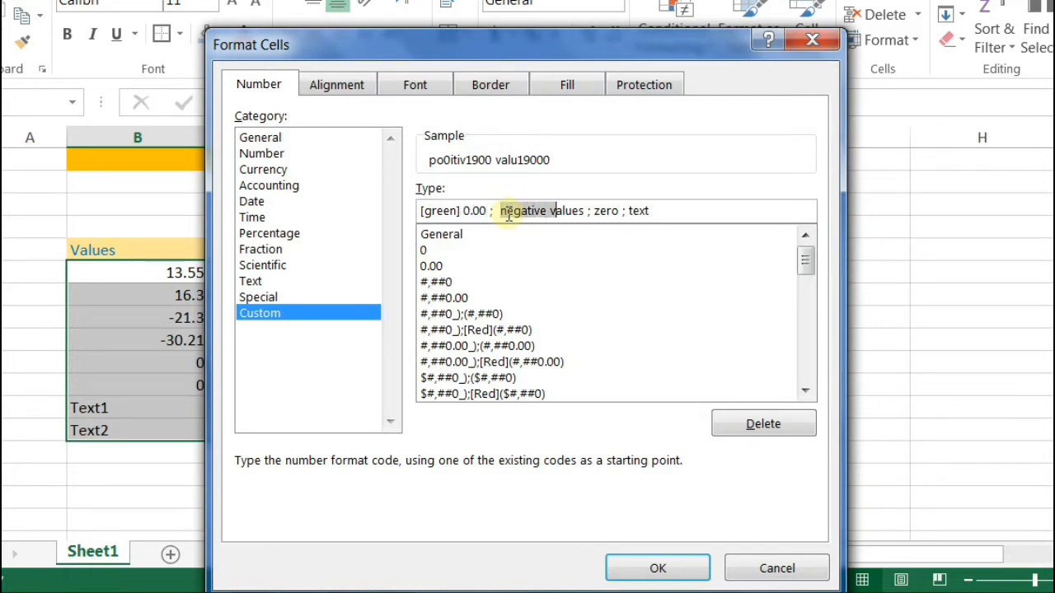
{"action": "key", "text": "shift+Right"}
{"action": "type", "text": "[red"}
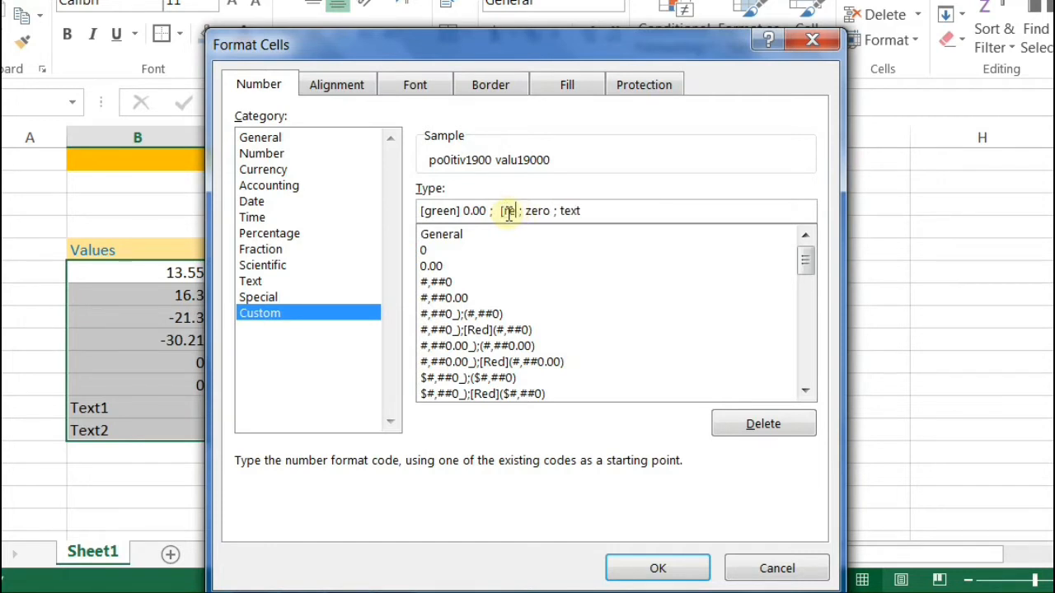
{"action": "type", "text": "]"}
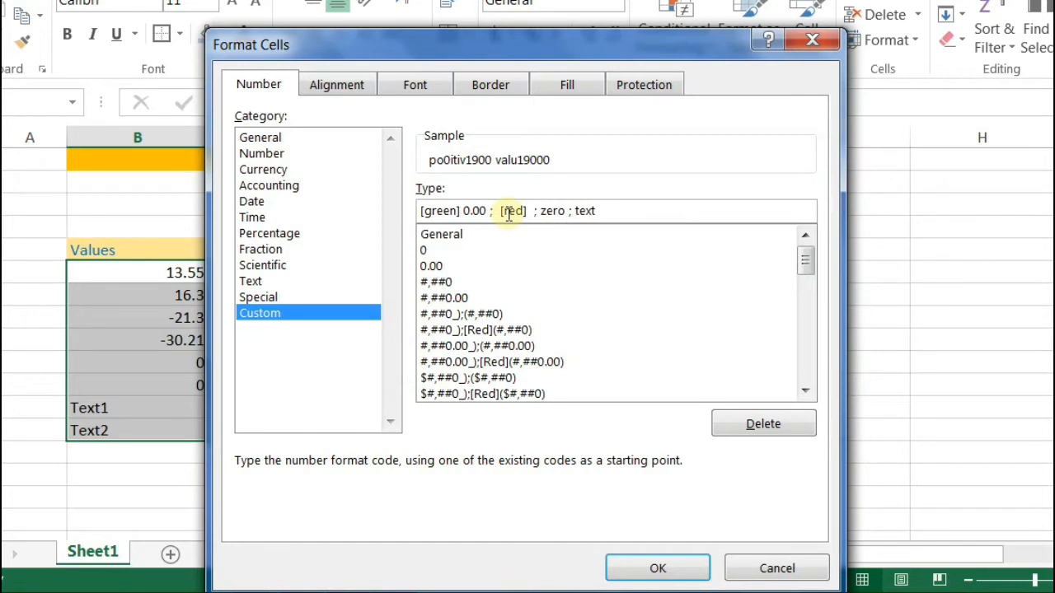
{"action": "type", "text": " 0.00"}
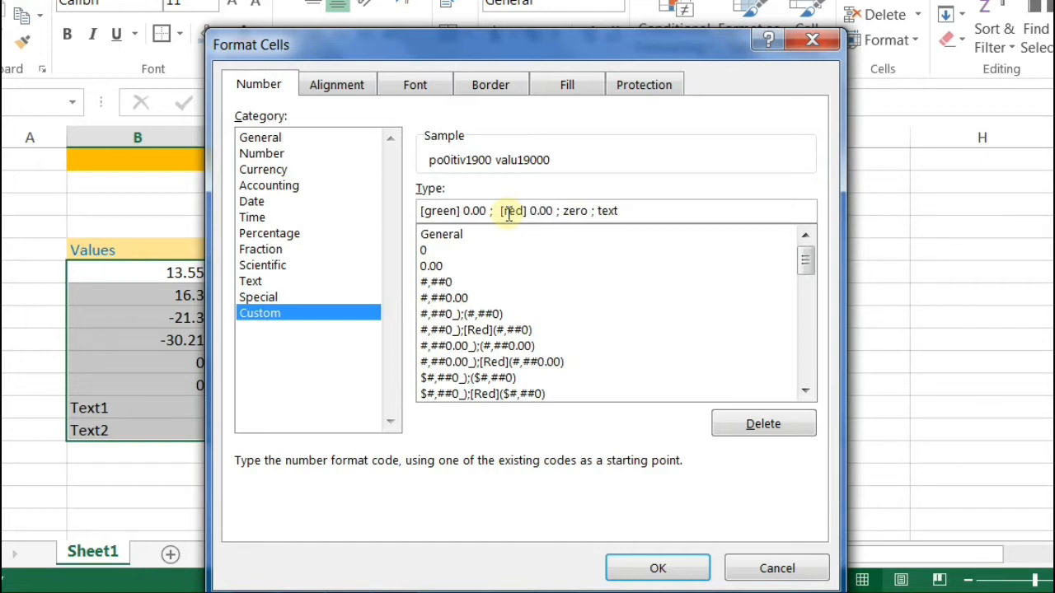
Step: Replace the zero placeholder with 0 and the text placeholder with "Not Allowed"
{"action": "key", "text": "Right"}
{"action": "key", "text": "Right"}
{"action": "key", "text": "shift+Right"}
{"action": "key", "text": "shift+Right"}
{"action": "key", "text": "shift+Right"}
{"action": "key", "text": "shift+Right"}
{"action": "type", "text": "0"}
{"action": "key", "text": "Right"}
{"action": "key", "text": "Right"}
{"action": "key", "text": "Right"}
{"action": "key", "text": "shift+Right"}
{"action": "key", "text": "shift+Right"}
{"action": "key", "text": "shift+Right"}
{"action": "key", "text": "shift+Right"}
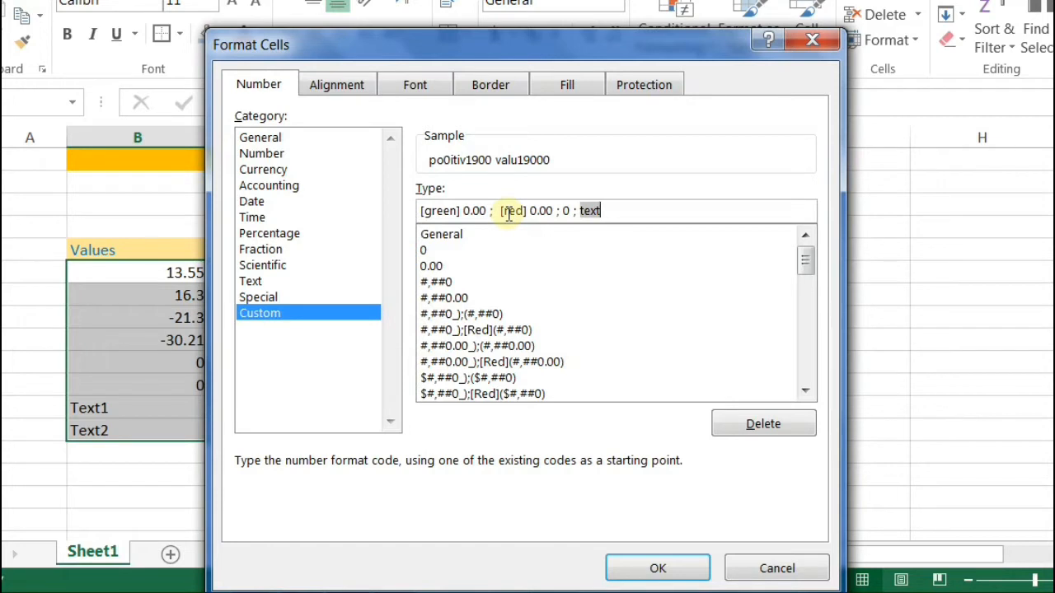
{"action": "type", "text": "\"Not Allowed\""}
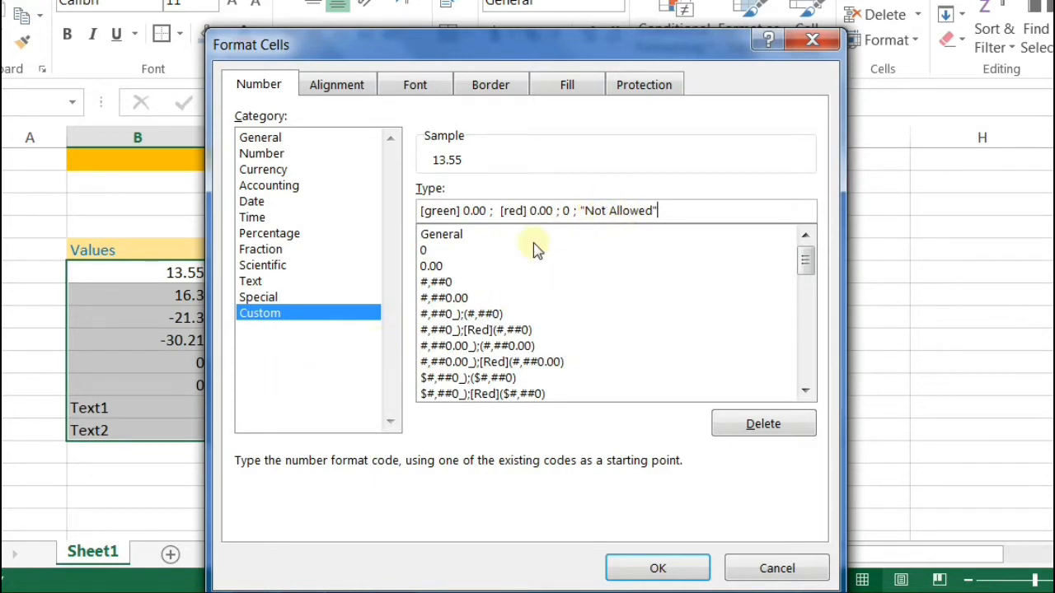
Step: Apply the custom format, then enter a person's name in a Values cell to test text handling
{"action": "left_click", "coordinate": [661, 569]}
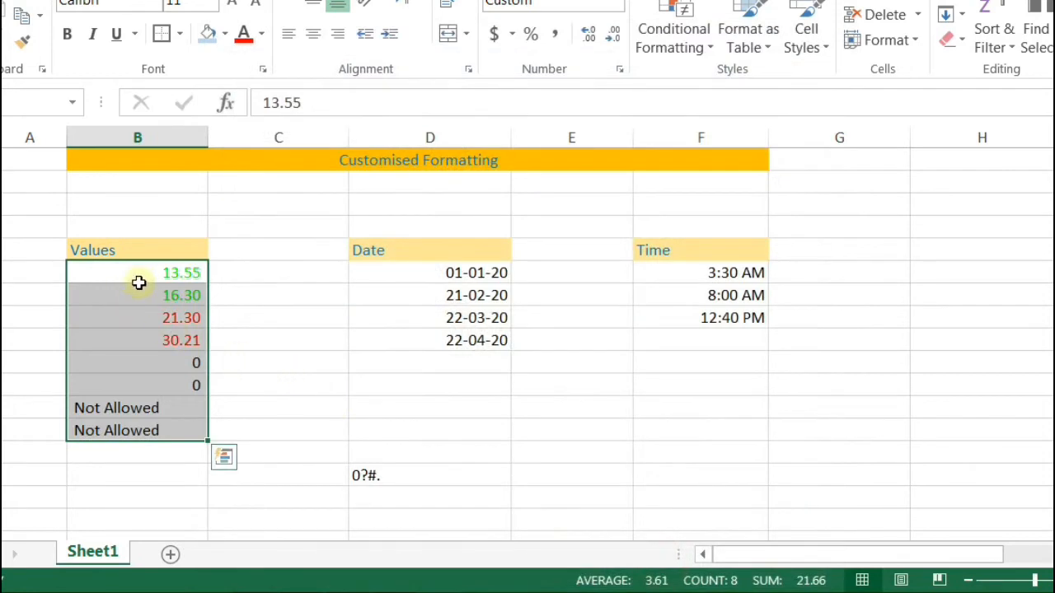
{"action": "left_click_drag", "start_coordinate": [141, 273], "coordinate": [193, 381]}
{"action": "left_click", "coordinate": [153, 407]}
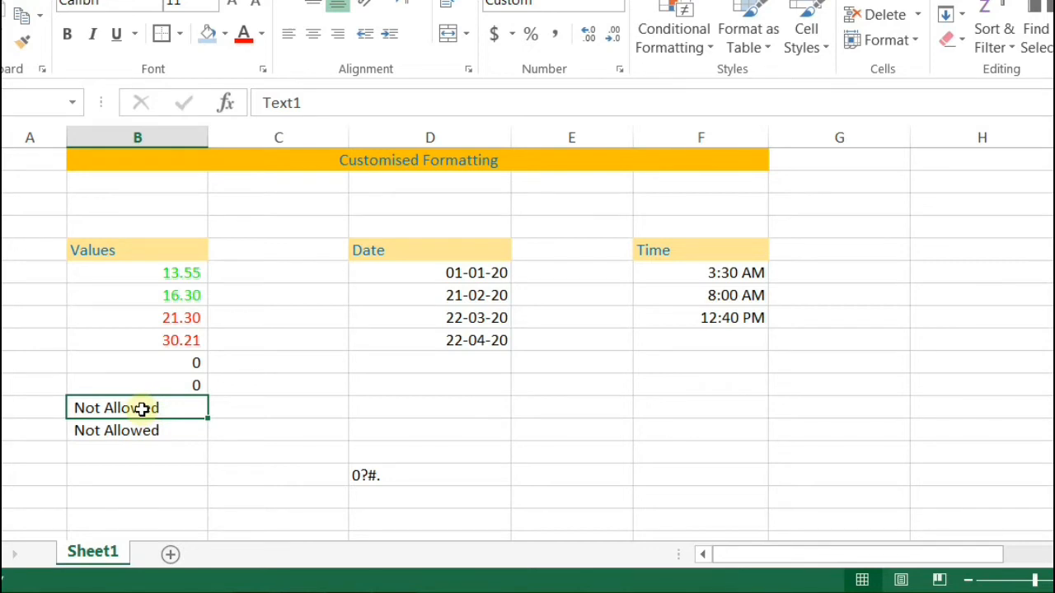
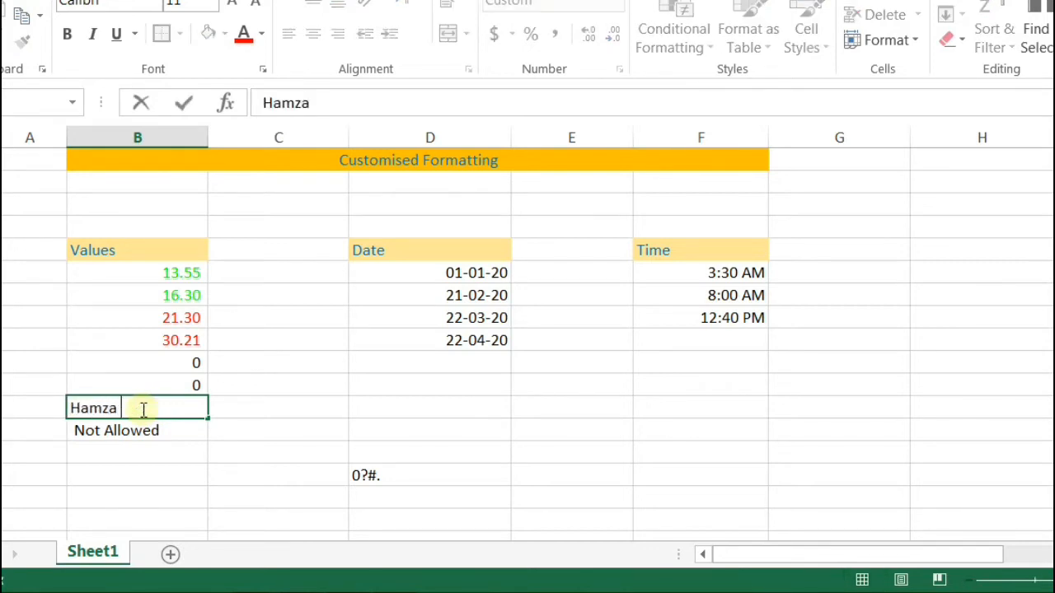
{"action": "key", "text": "Return"}
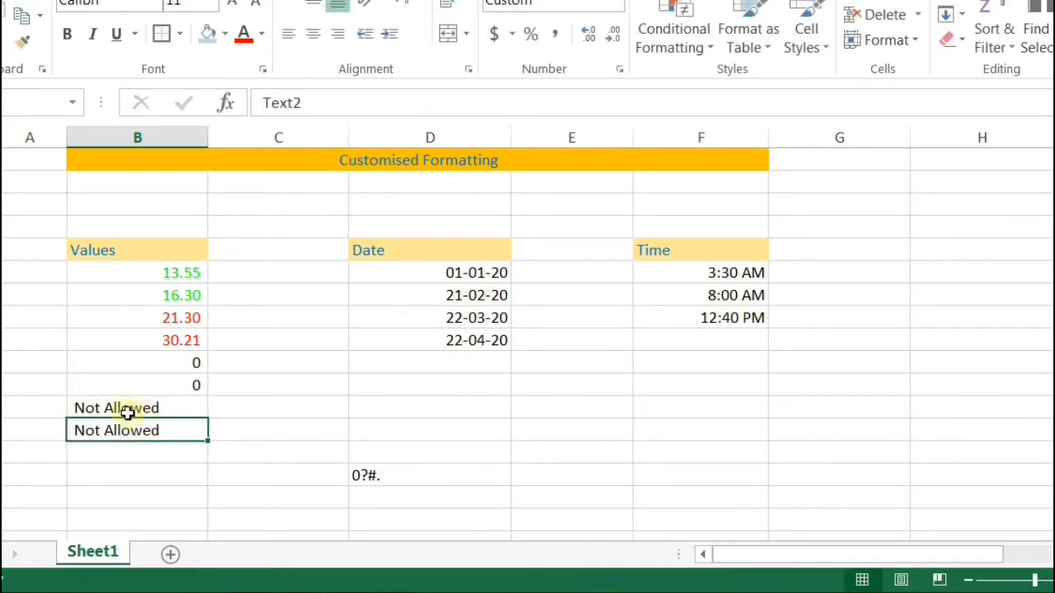
Step: Enter test values 12 and -12.36 to check positive and negative colouring
{"action": "left_click", "coordinate": [125, 409]}
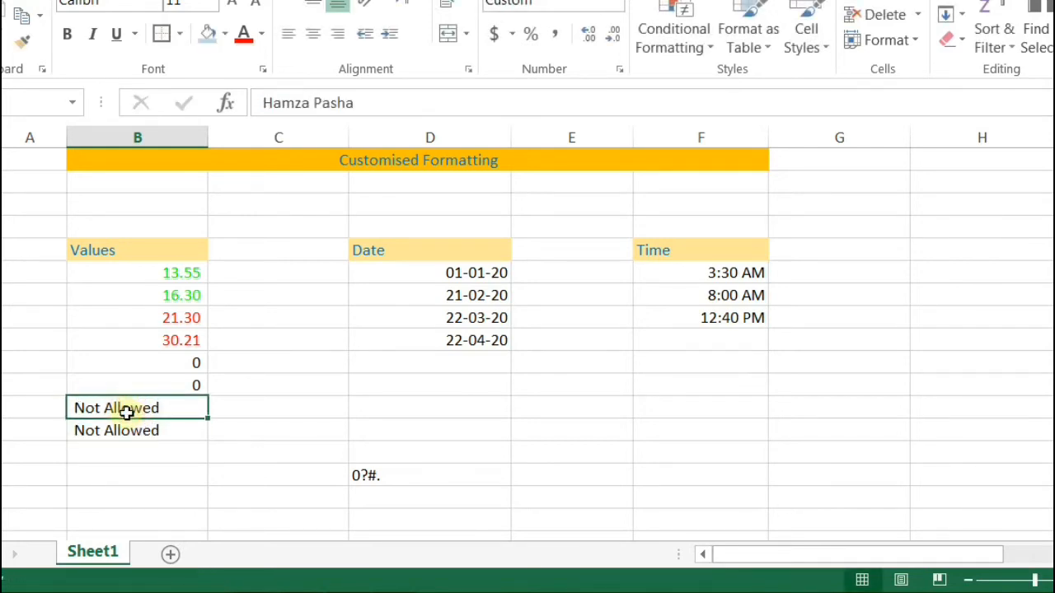
{"action": "type", "text": "12"}
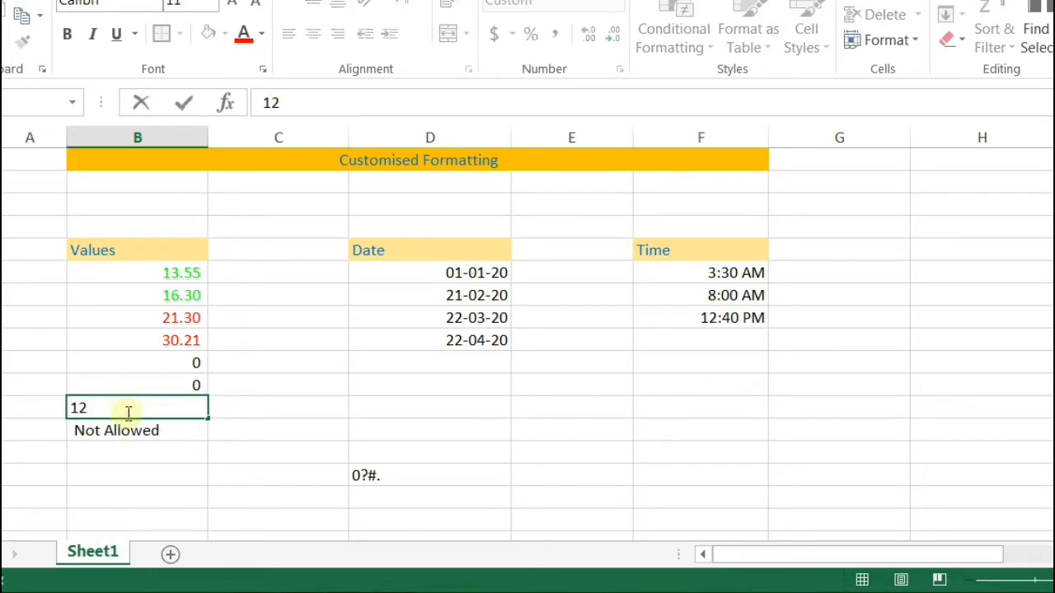
{"action": "key", "text": "Return"}
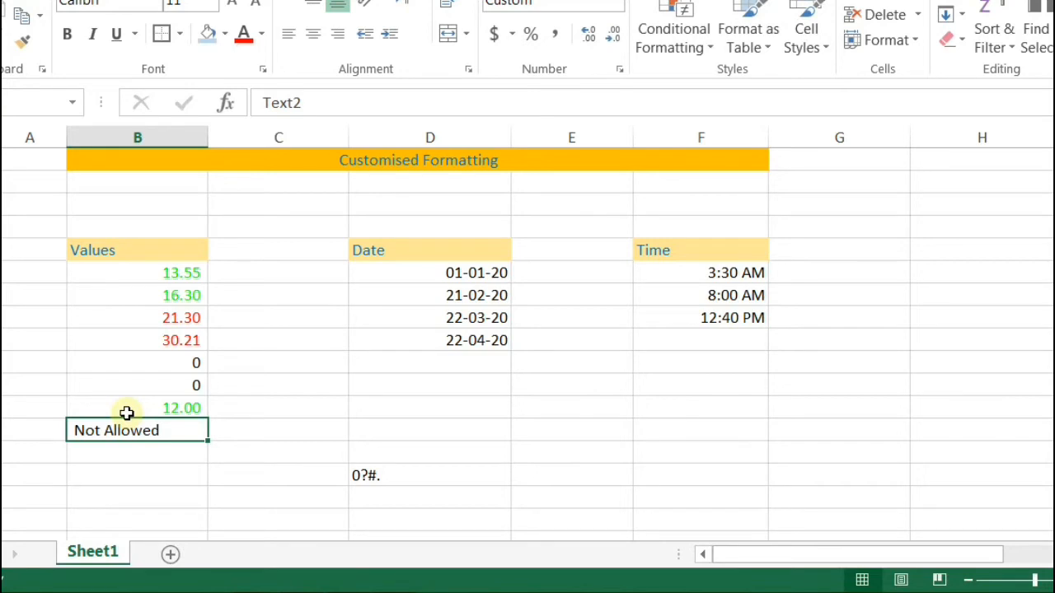
{"action": "type", "text": "-12"}
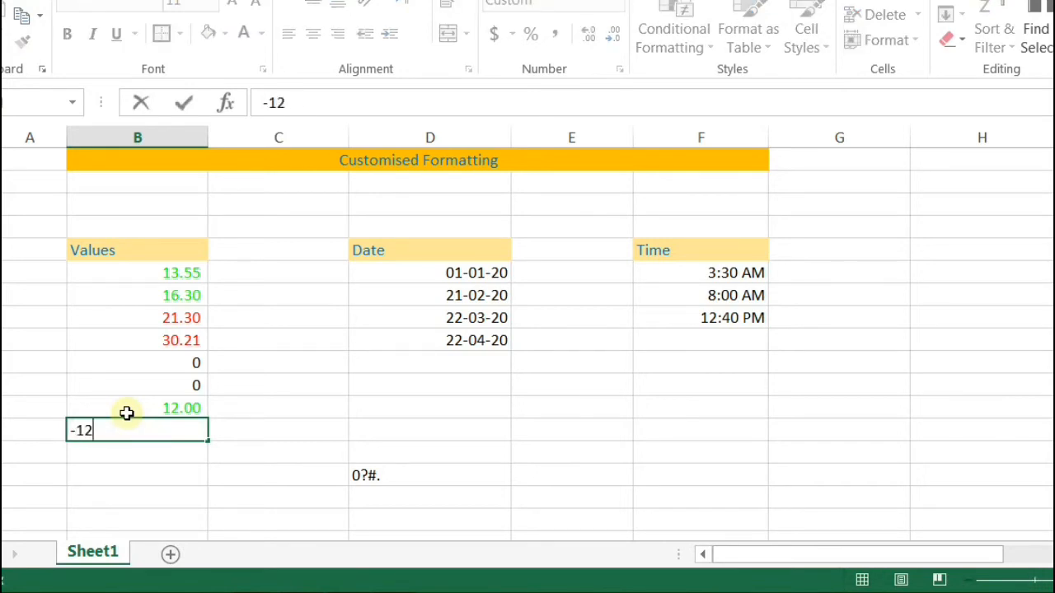
{"action": "type", "text": ".36"}
{"action": "key", "text": "Return"}
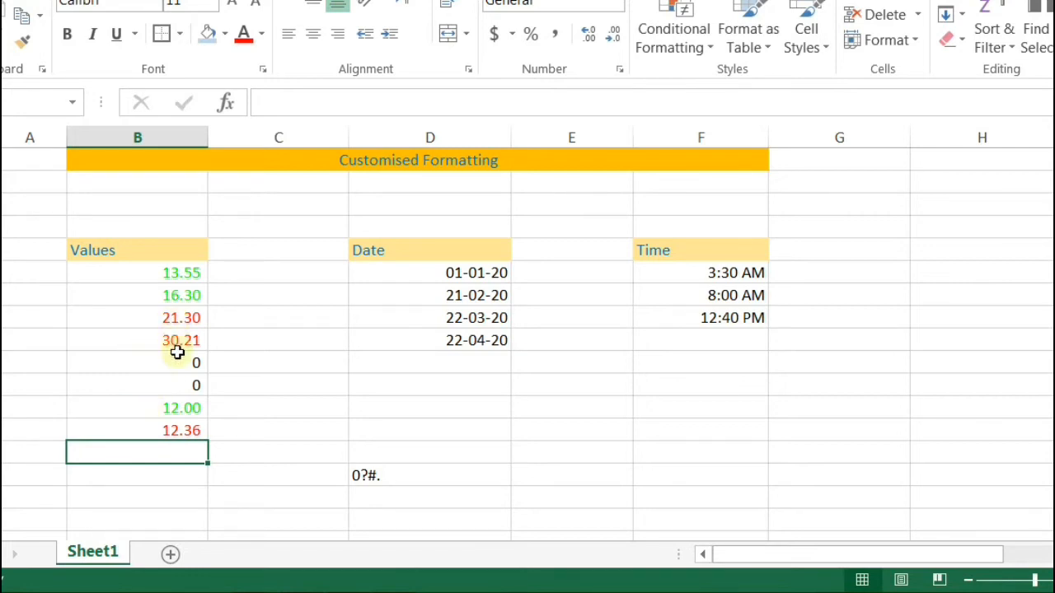
Step: Add a minus sign to the negative section so it reads [Red] -0.00, and apply it
{"action": "left_click_drag", "start_coordinate": [153, 276], "coordinate": [168, 448]}
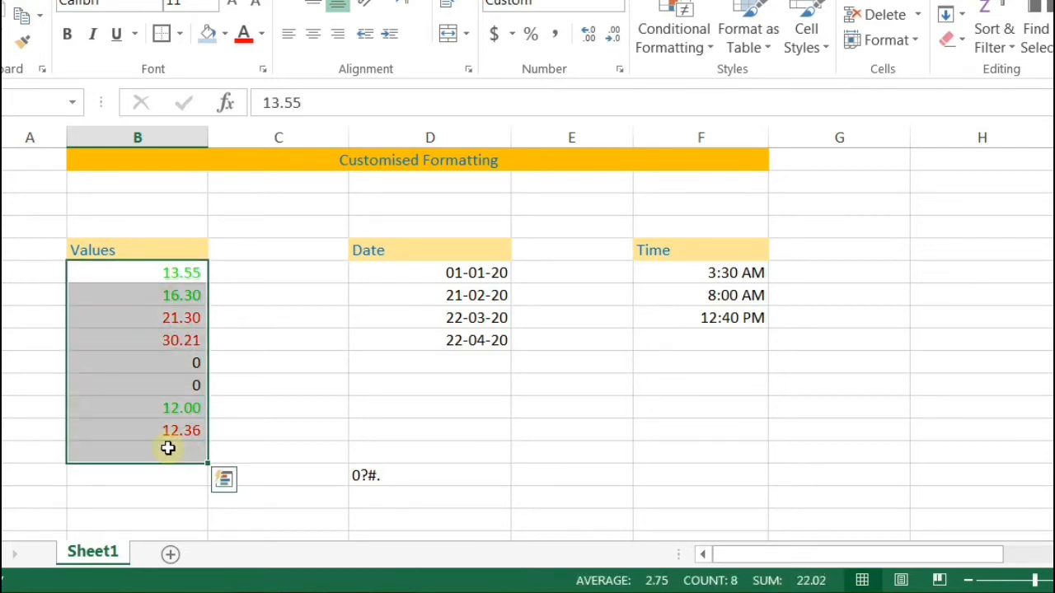
{"action": "left_click_drag", "start_coordinate": [141, 271], "coordinate": [176, 424]}
{"action": "key", "text": "ctrl+1"}
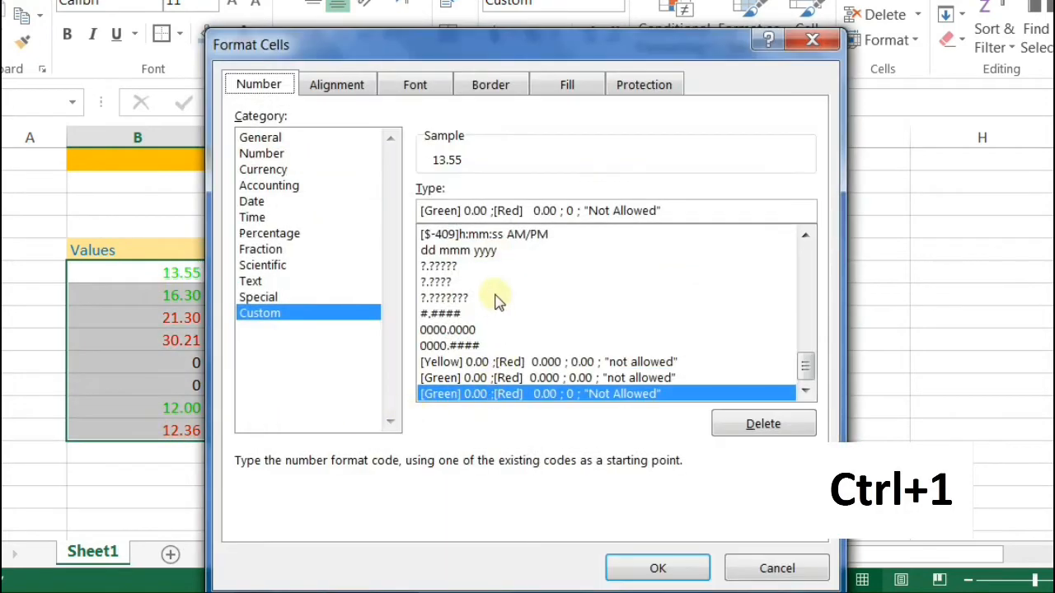
{"action": "left_click", "coordinate": [534, 213]}
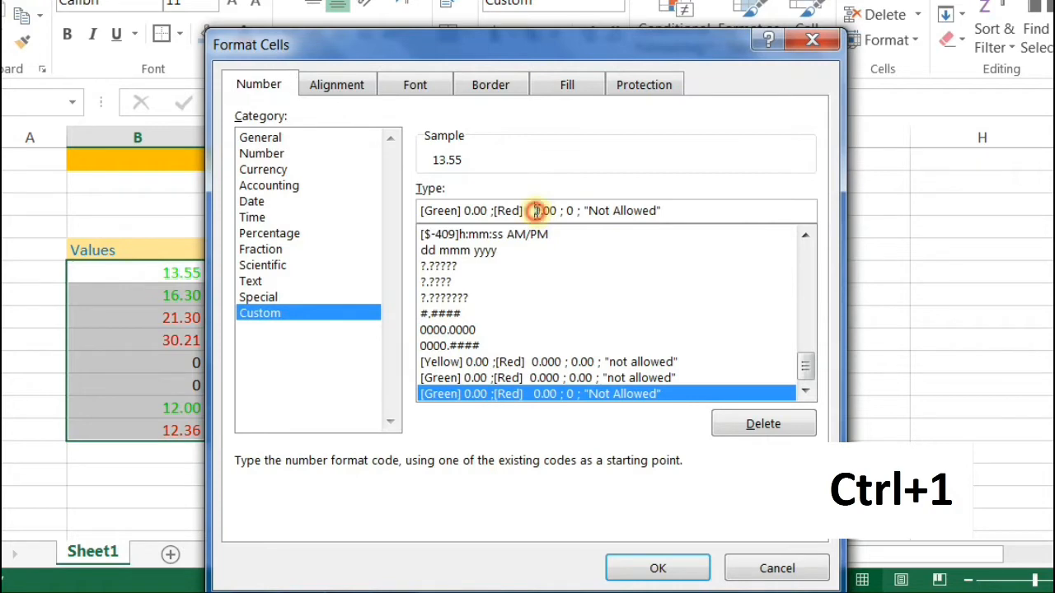
{"action": "type", "text": "-"}
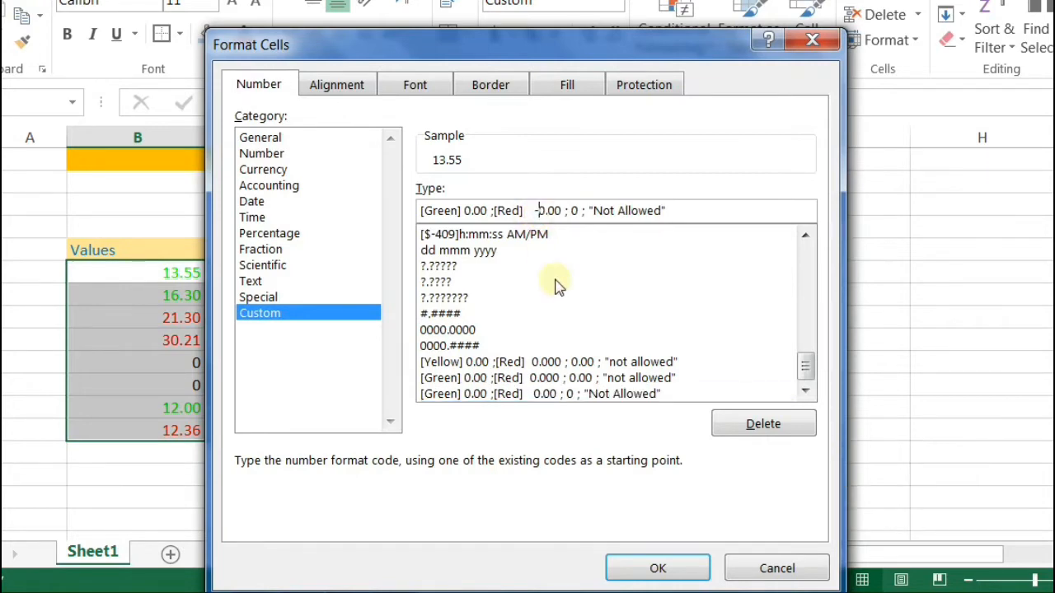
{"action": "left_click", "coordinate": [663, 568]}
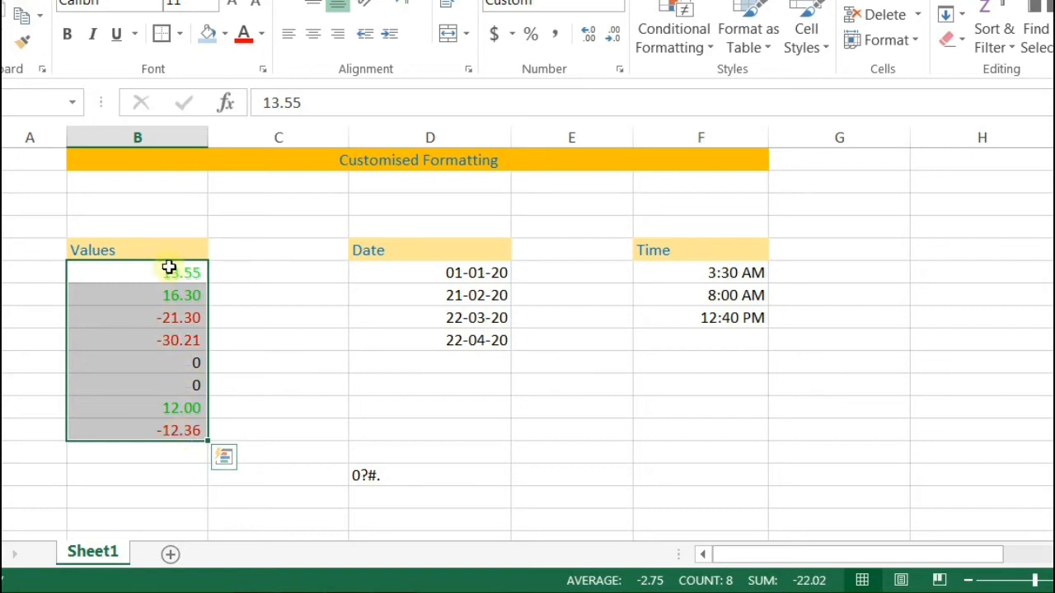
Step: Review the Green colour code in the format dialog, close it unchanged, and select an empty cell
{"action": "left_click", "coordinate": [624, 69]}
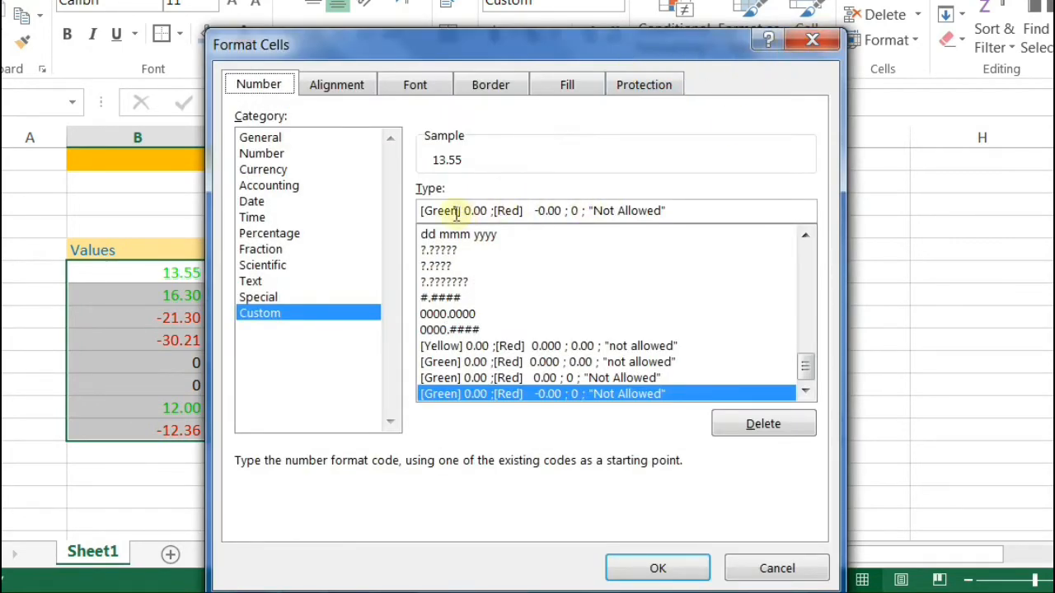
{"action": "left_click_drag", "start_coordinate": [459, 211], "coordinate": [431, 211]}
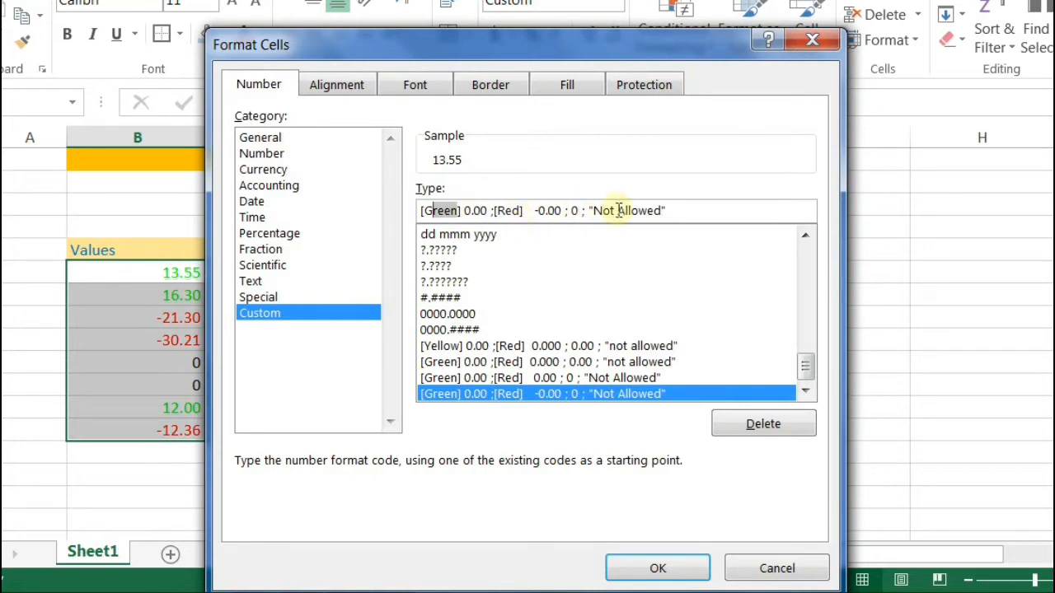
{"action": "left_click", "coordinate": [833, 39]}
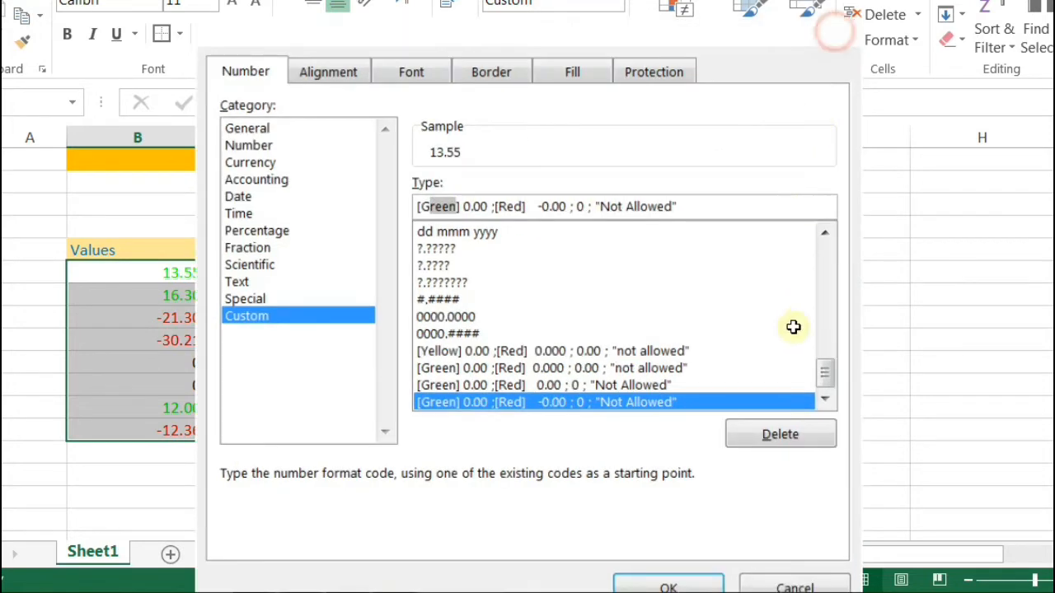
{"action": "left_click", "coordinate": [585, 453]}
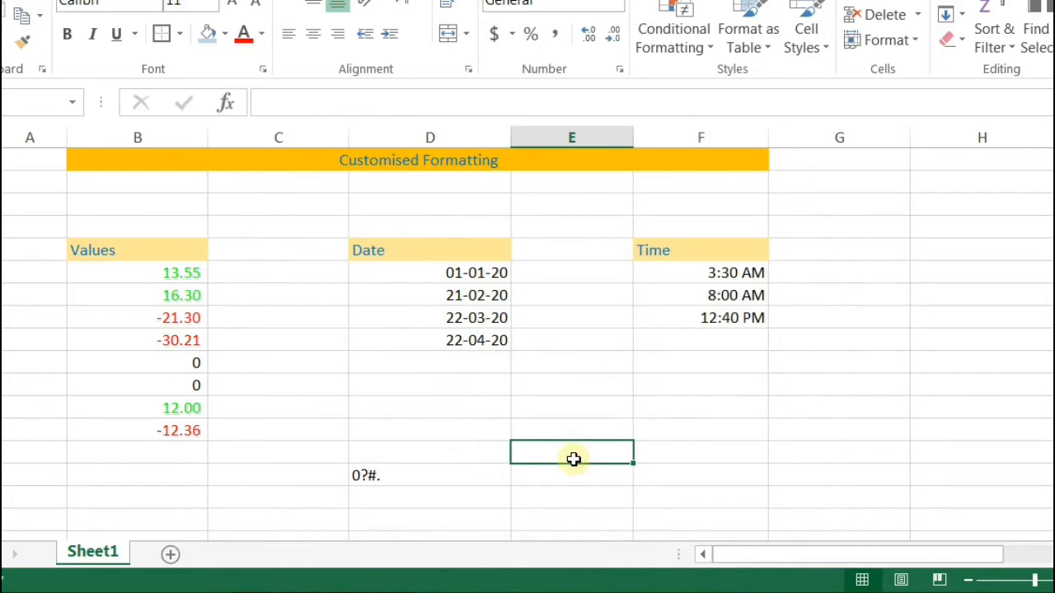
Step: Type the note 'Black, white, red green , blue ,yellow magenta, cyan' into the selected cell
{"action": "type", "text": "Blacd"}
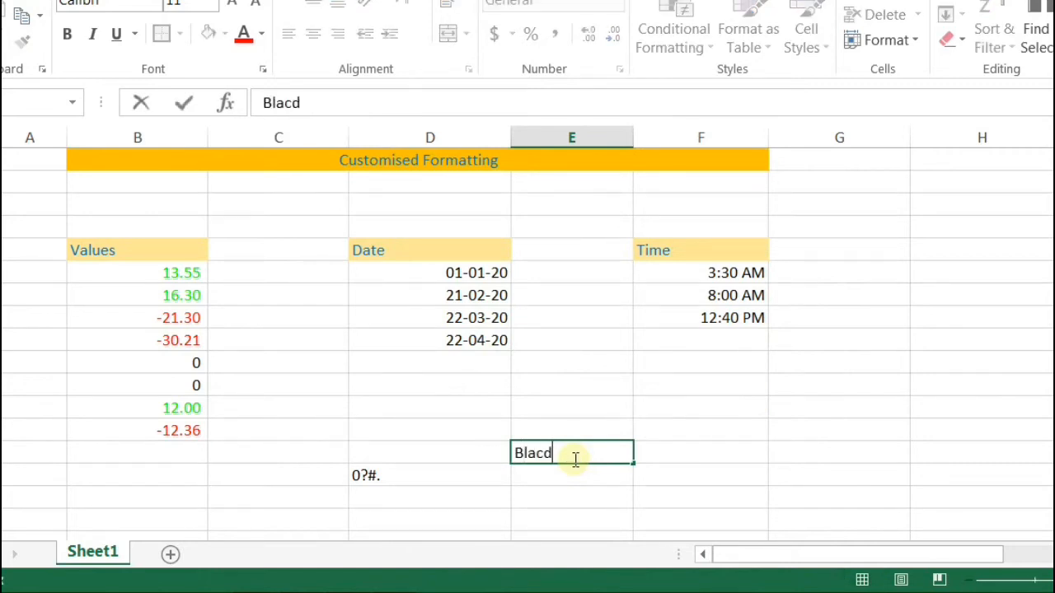
{"action": "key", "text": "BackSpace"}
{"action": "type", "text": "k, white"}
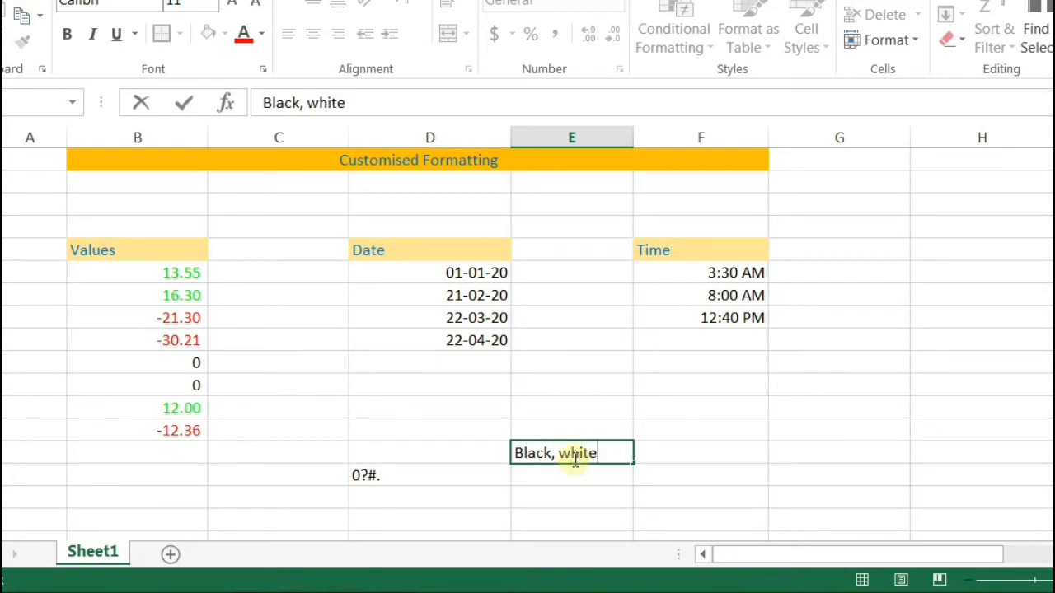
{"action": "type", "text": ", red g"}
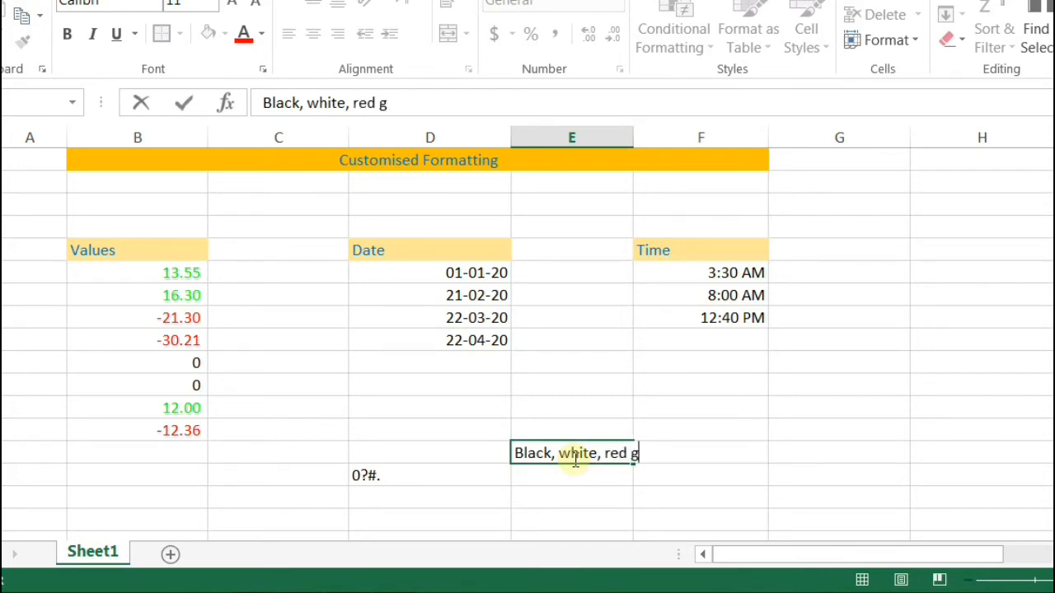
{"action": "type", "text": "reen , blue "}
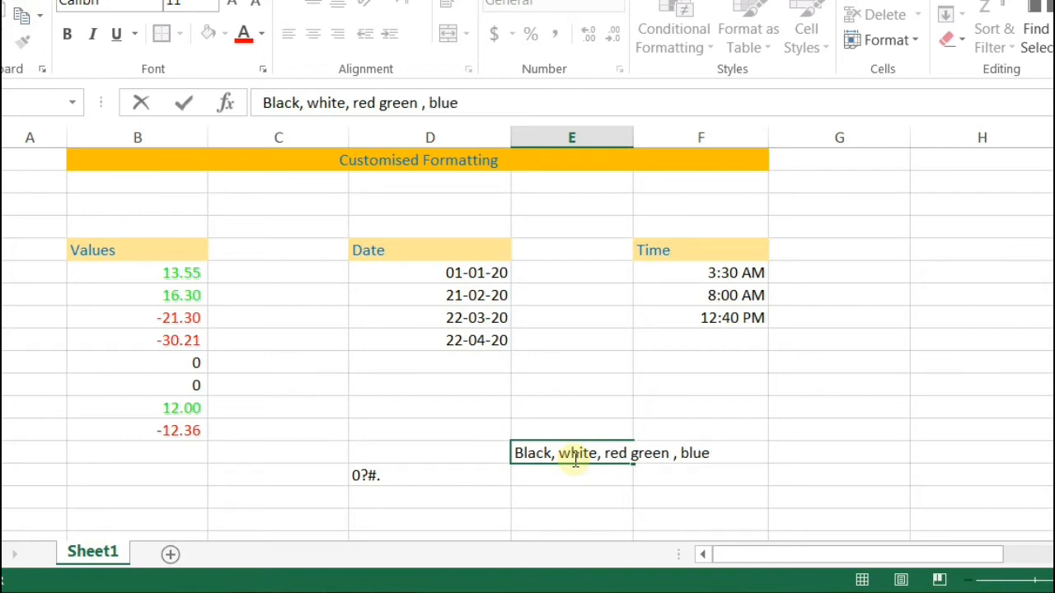
{"action": "type", "text": ",yellow ma"}
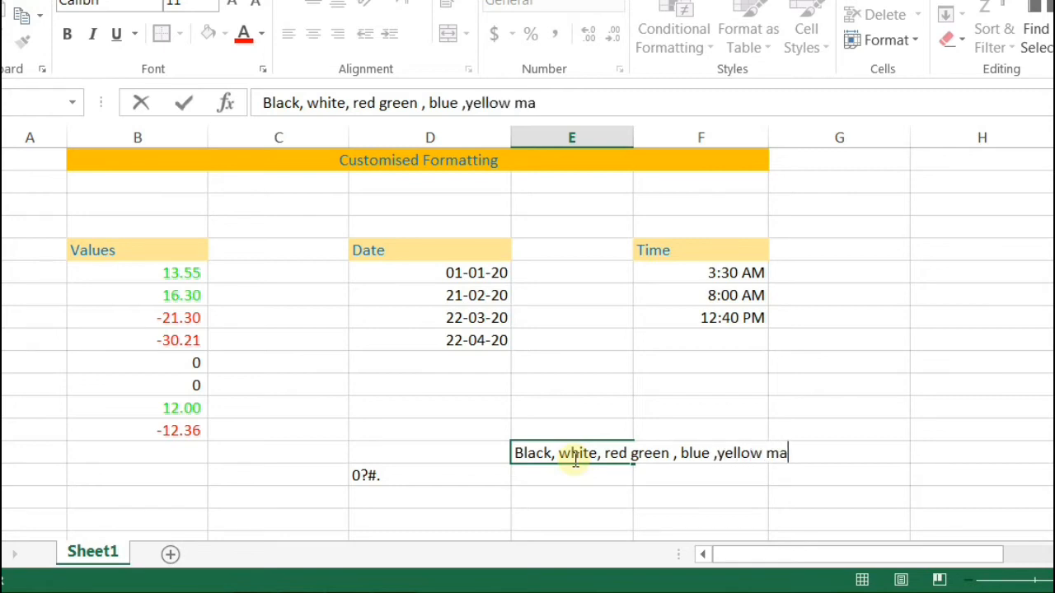
{"action": "type", "text": "genta c"}
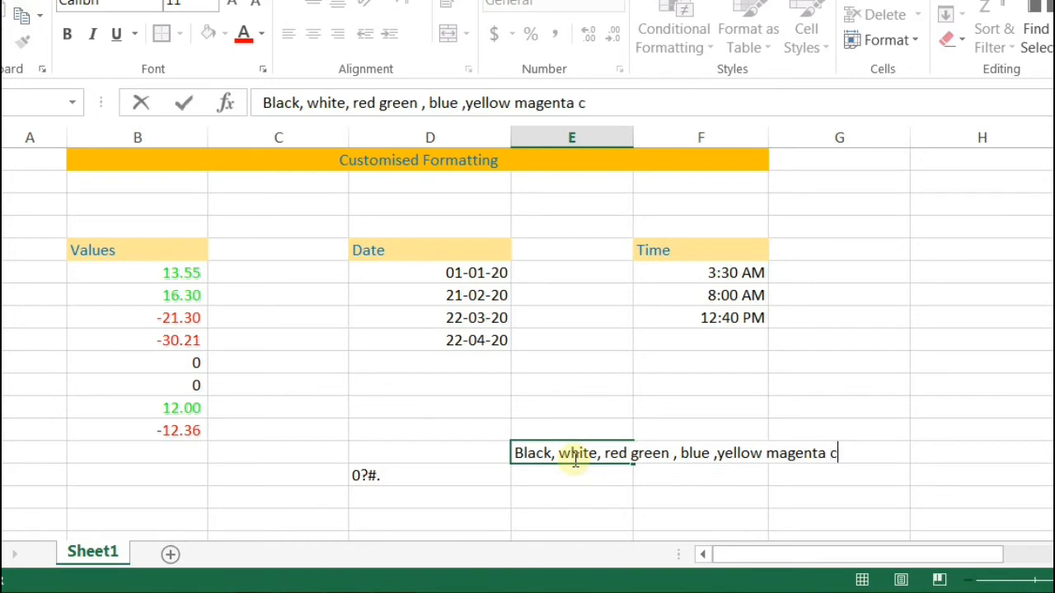
{"action": "key", "text": "BackSpace"}
{"action": "key", "text": "BackSpace"}
{"action": "type", "text": ", cyan"}
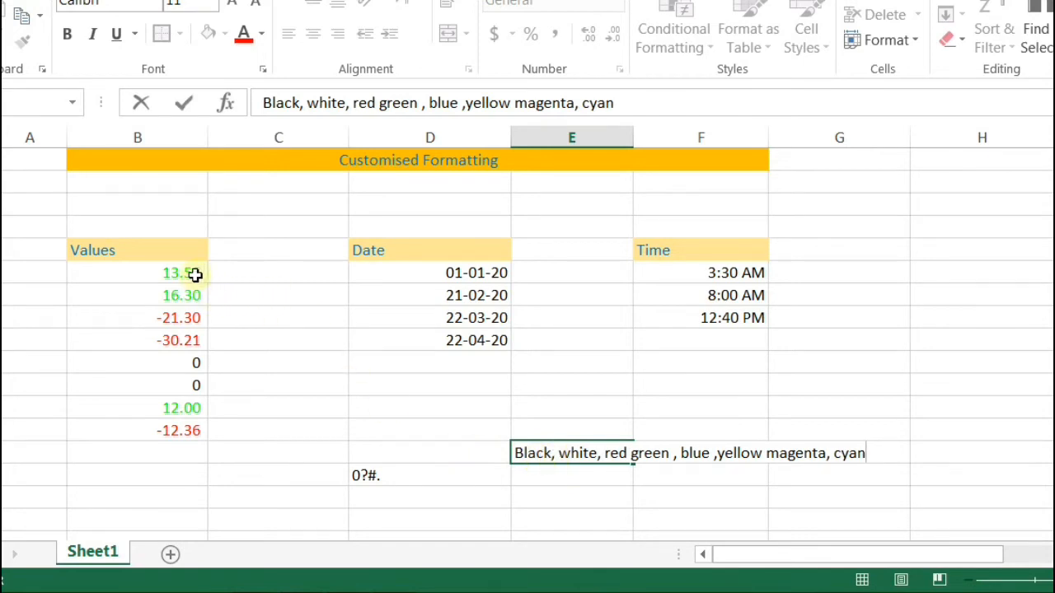
Step: Replace [Green] with [Blue] in the Values column's custom format code
{"action": "left_click_drag", "start_coordinate": [196, 274], "coordinate": [186, 430]}
{"action": "left_click", "coordinate": [619, 69]}
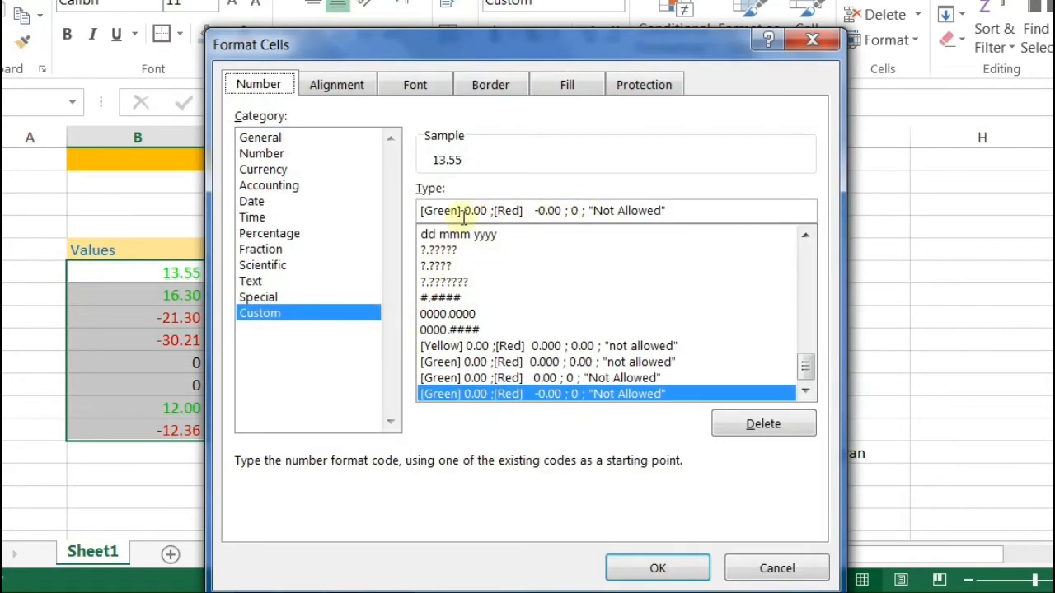
{"action": "left_click_drag", "start_coordinate": [459, 213], "coordinate": [422, 213]}
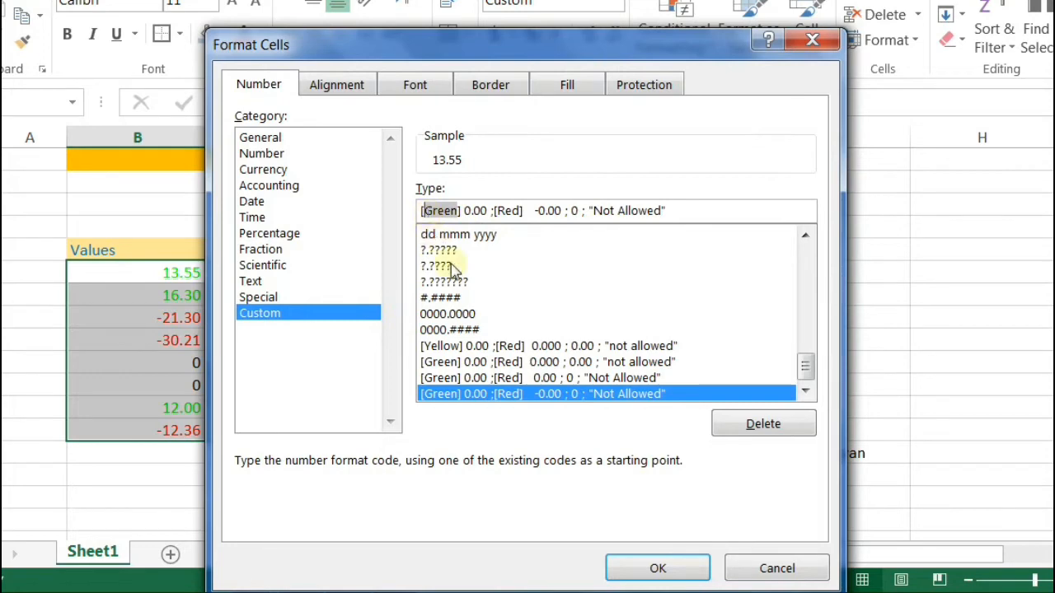
{"action": "type", "text": "[Blue"}
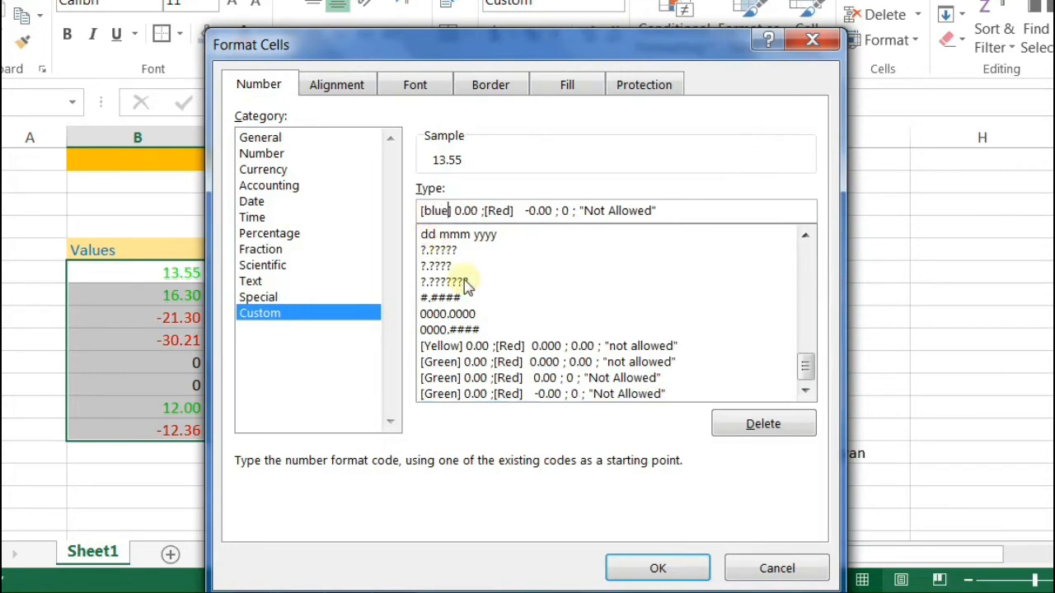
{"action": "key", "text": "Return"}
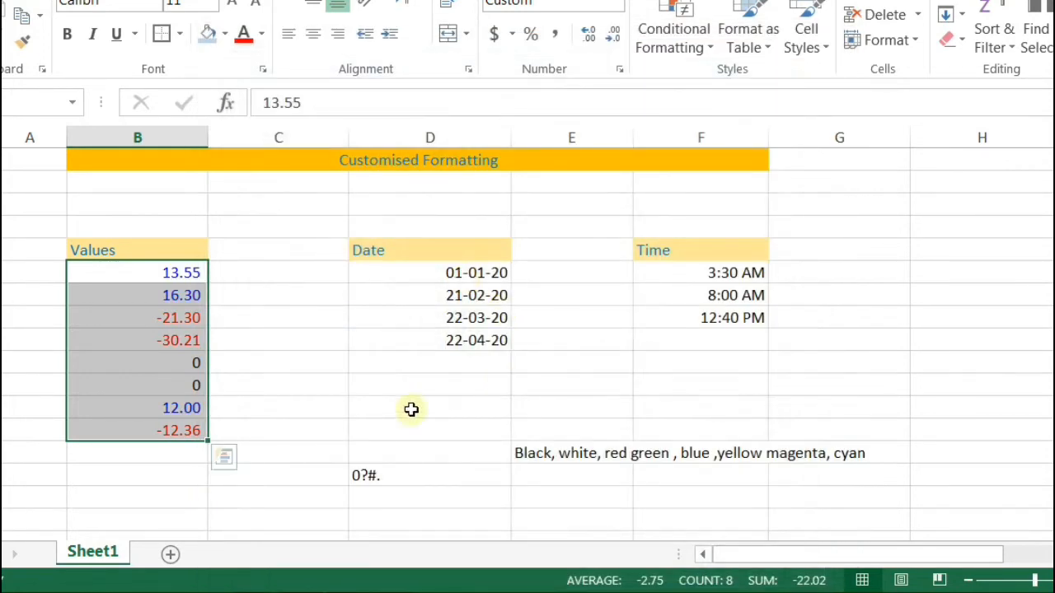
Step: Check -21.30 and the zeros, then overwrite -12.36 with text 'sdfaf' to show Not Allowed
{"action": "left_click", "coordinate": [181, 321]}
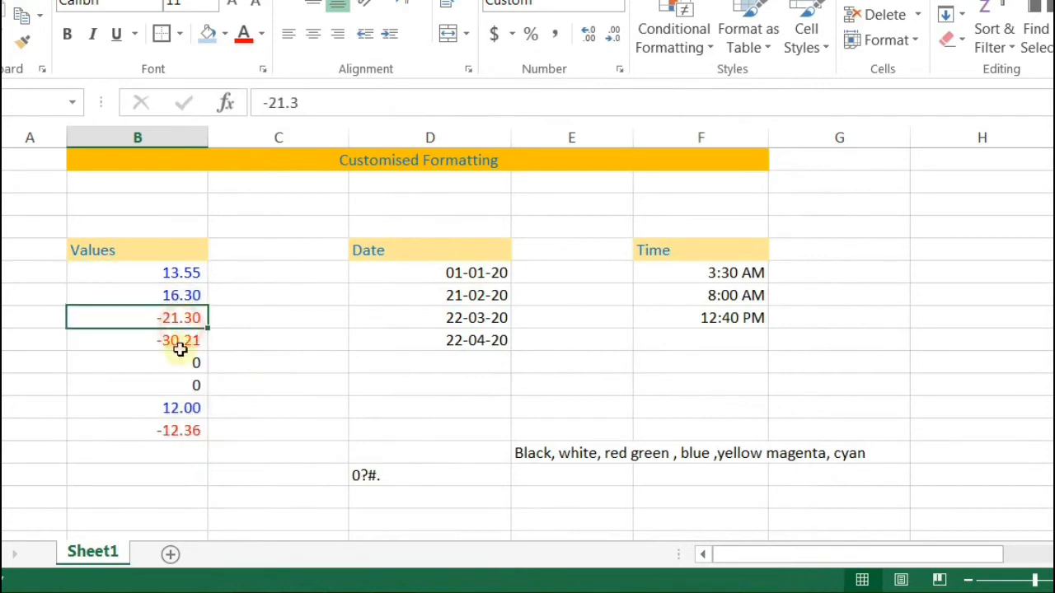
{"action": "left_click_drag", "start_coordinate": [173, 371], "coordinate": [189, 377]}
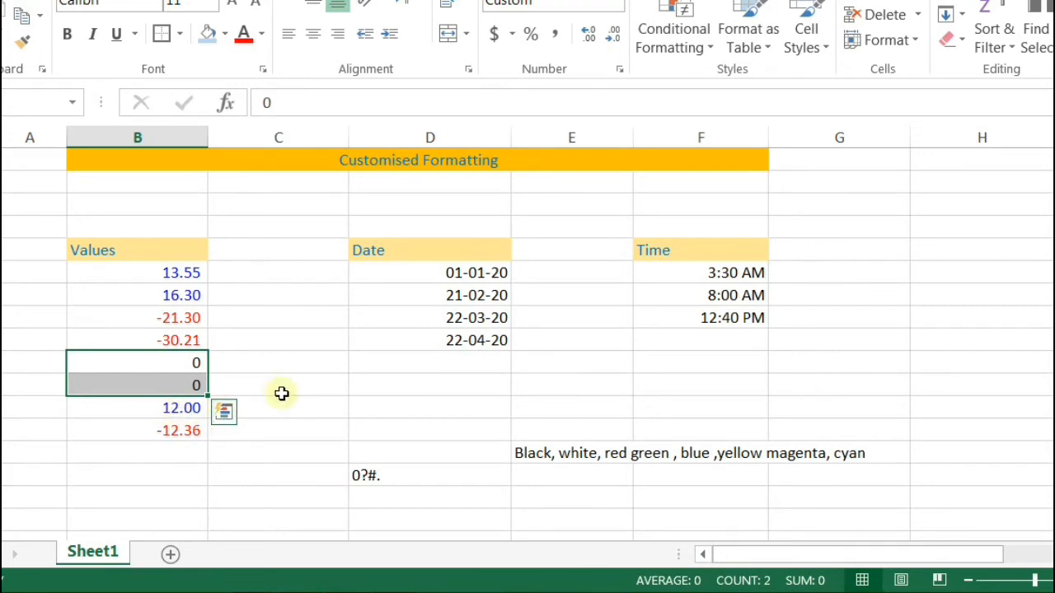
{"action": "left_click", "coordinate": [180, 430]}
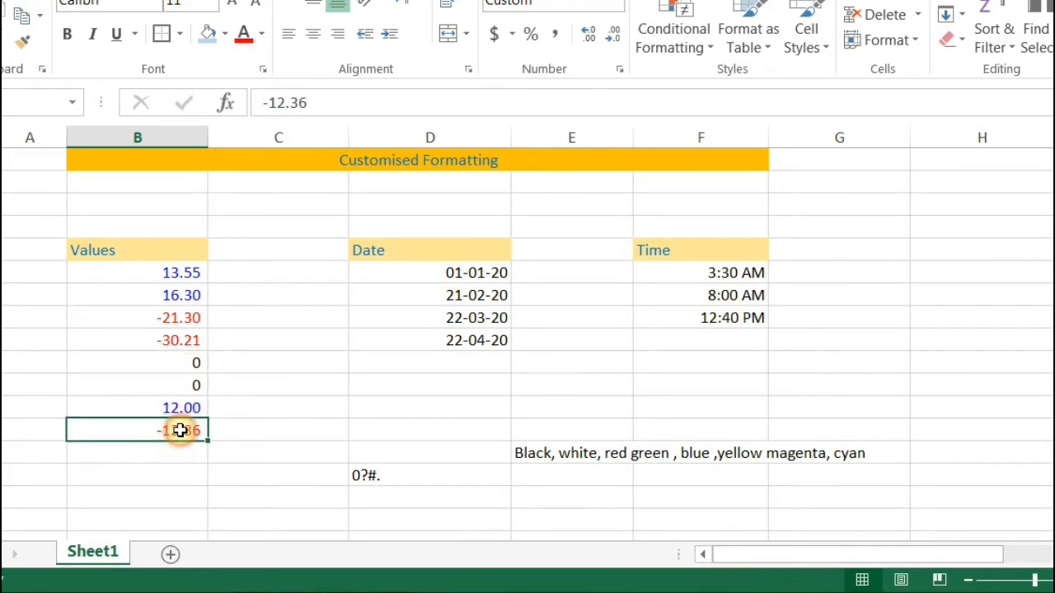
{"action": "type", "text": "sdfaf"}
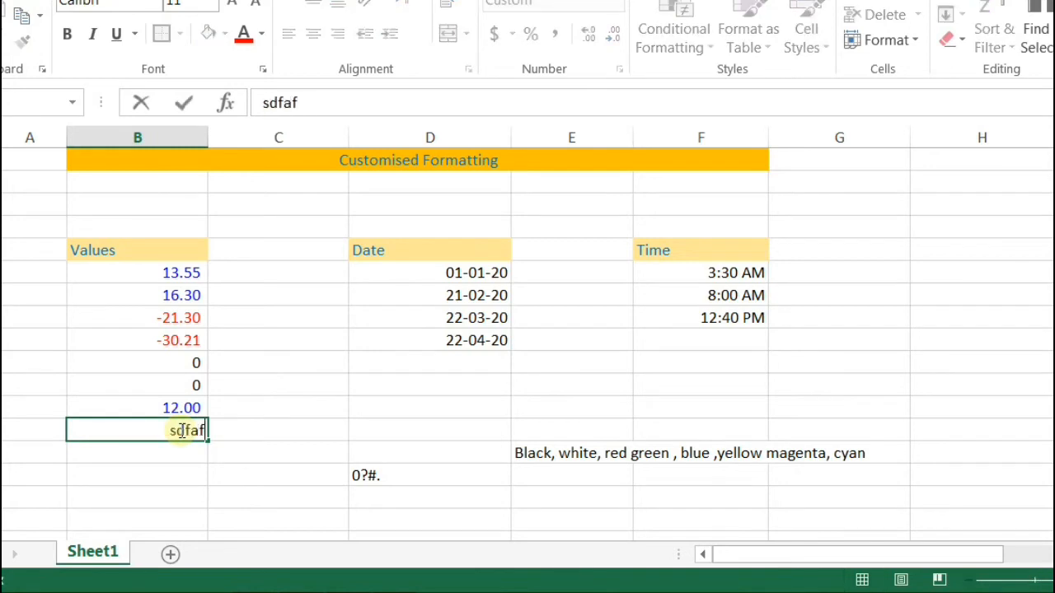
{"action": "key", "text": "Return"}
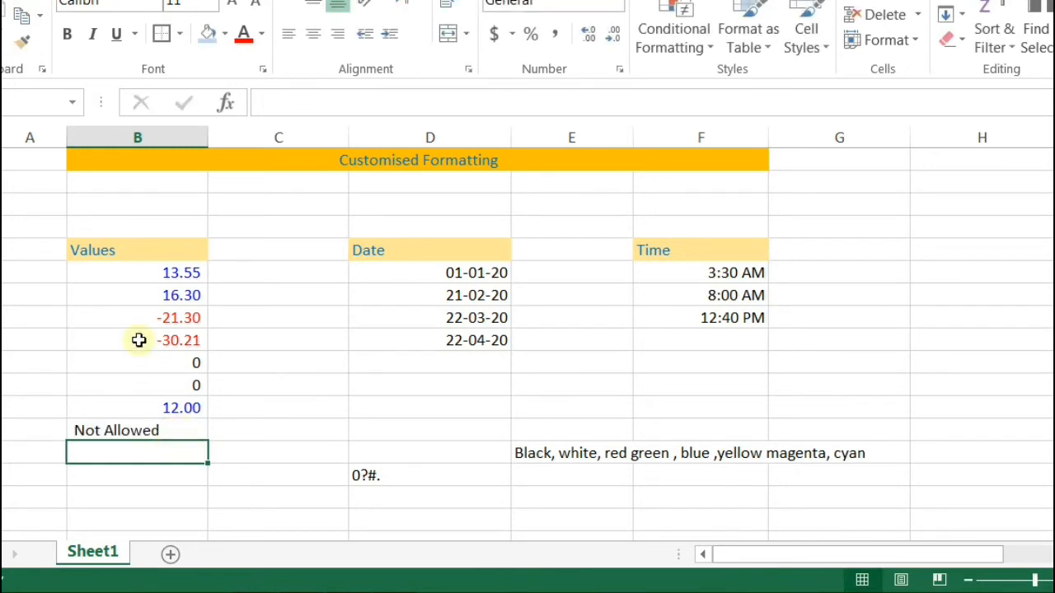
{"action": "left_click_drag", "start_coordinate": [136, 273], "coordinate": [160, 425]}
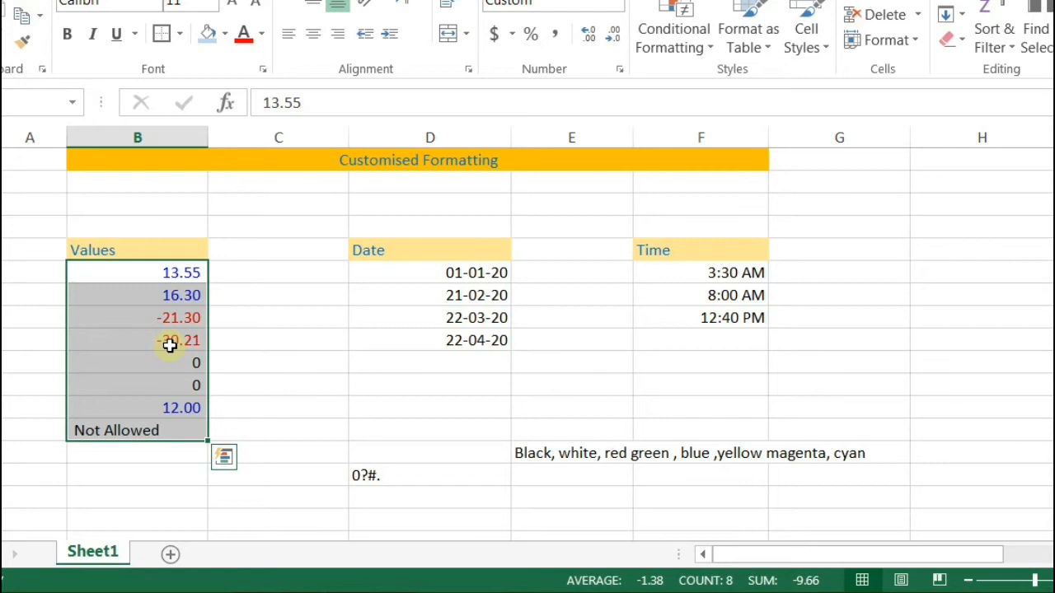
Step: Cancel the accidental entry and select the four date cells
{"action": "type", "text": "d"}
{"action": "key", "text": "Escape"}
{"action": "left_click", "coordinate": [473, 272]}
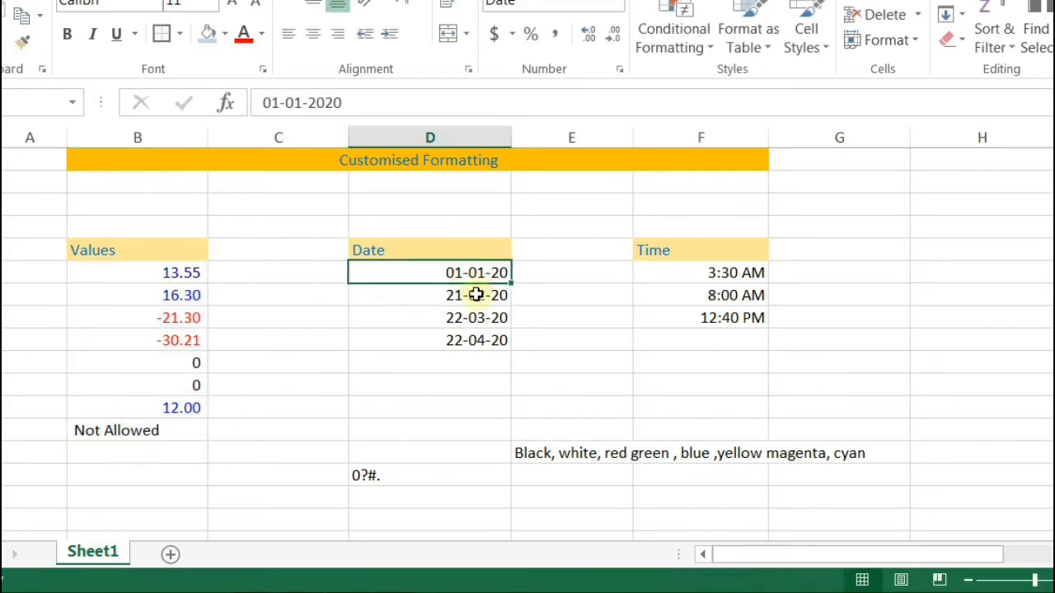
{"action": "left_click_drag", "start_coordinate": [461, 269], "coordinate": [478, 333]}
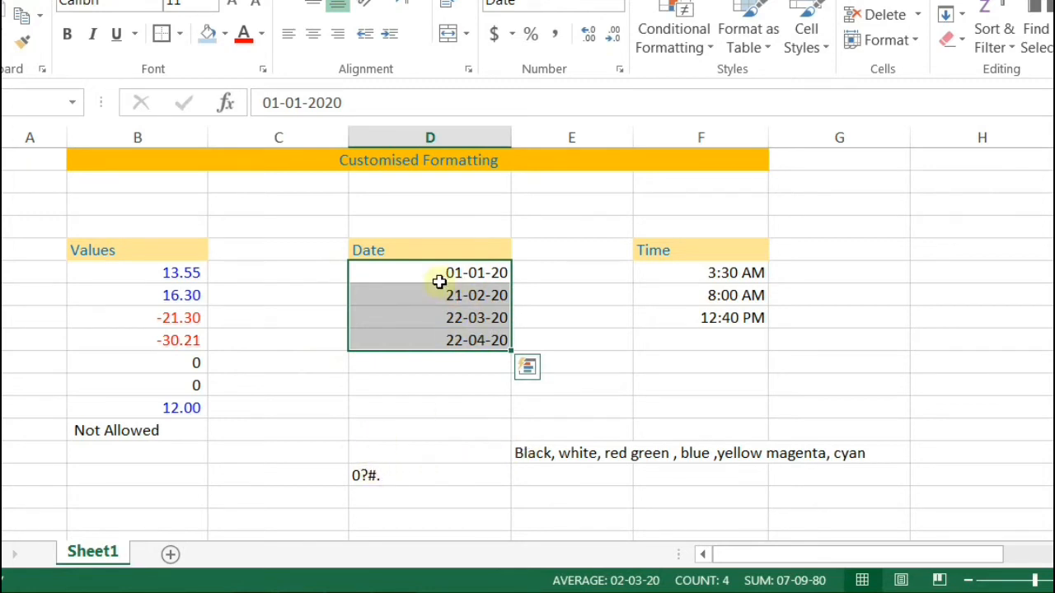
Step: Move the colour-names note to A18 and clear the stray 0?#. entry
{"action": "left_click_drag", "start_coordinate": [600, 452], "coordinate": [584, 469]}
{"action": "key", "text": "ctrl+x"}
{"action": "left_click", "coordinate": [572, 454]}
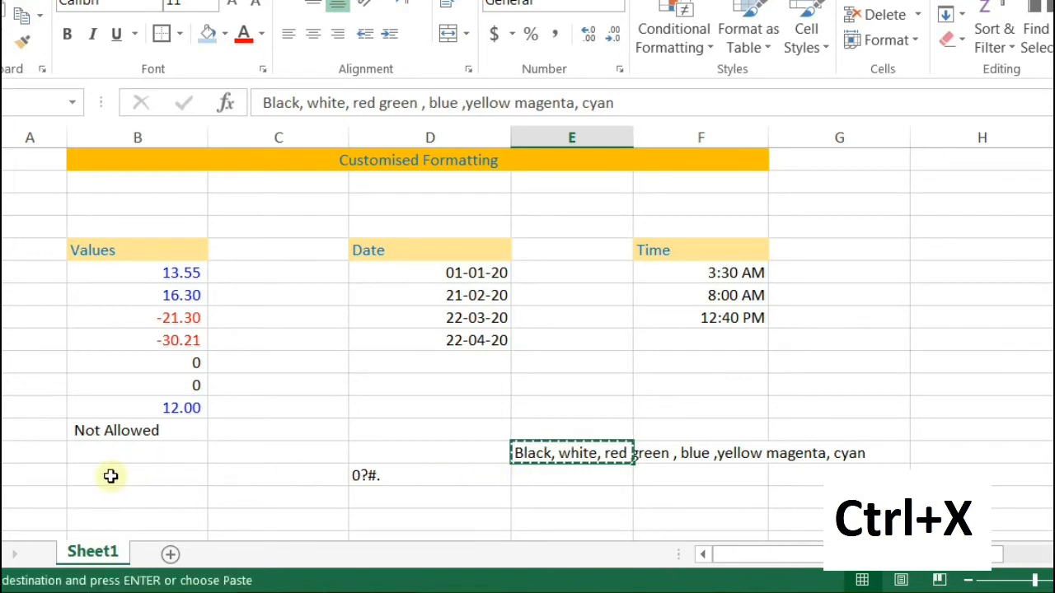
{"action": "left_click", "coordinate": [22, 474]}
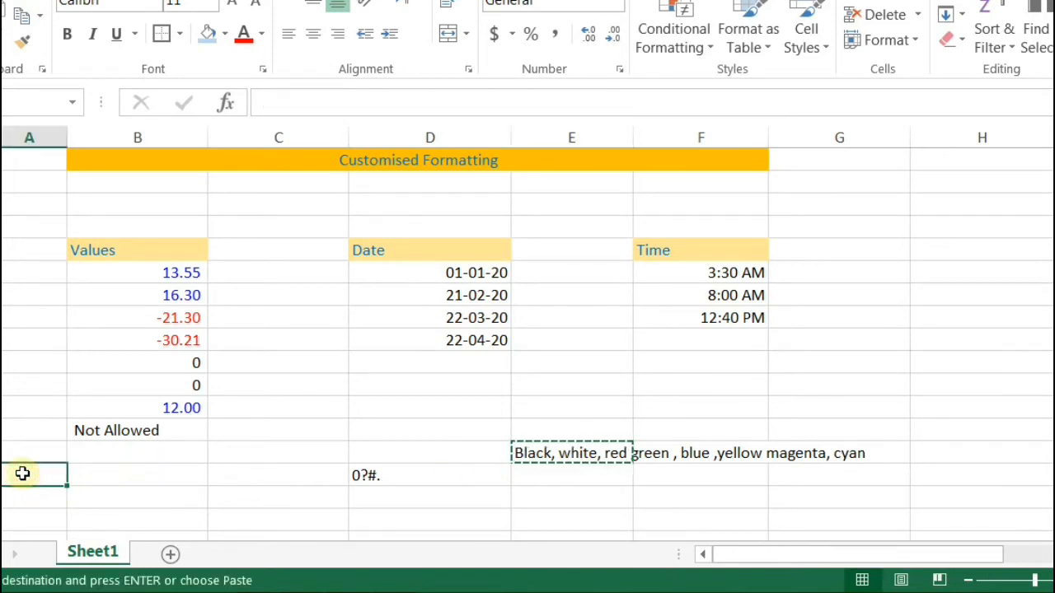
{"action": "key", "text": "ctrl+v"}
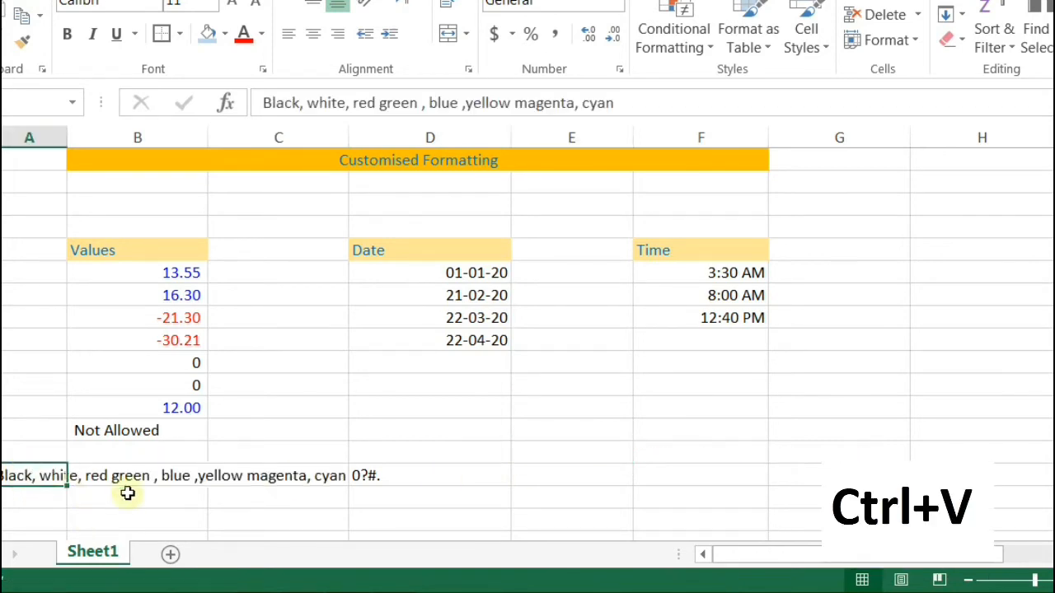
{"action": "left_click", "coordinate": [385, 472]}
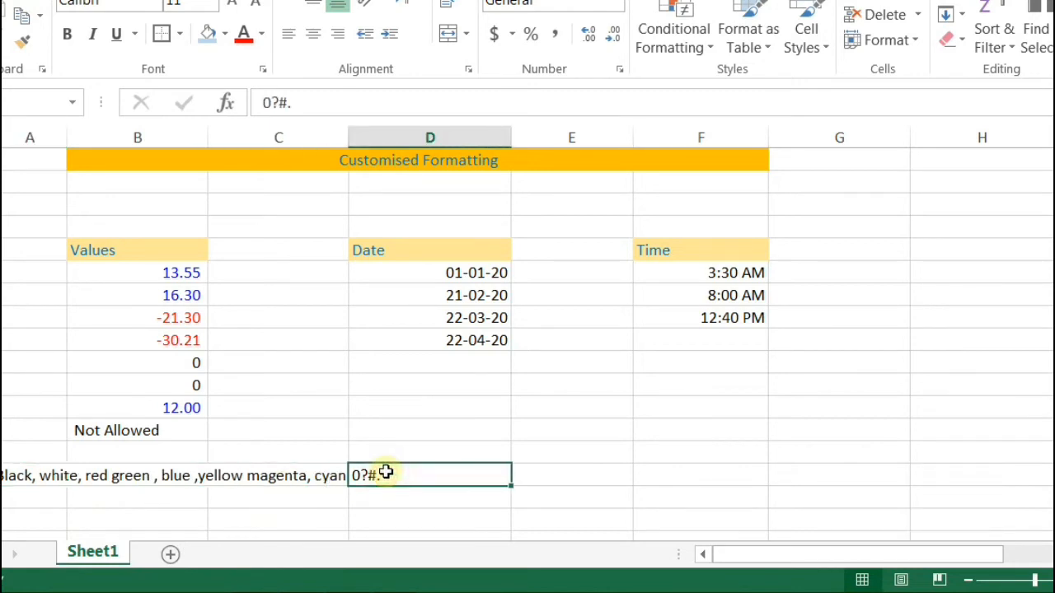
{"action": "key", "text": "Delete"}
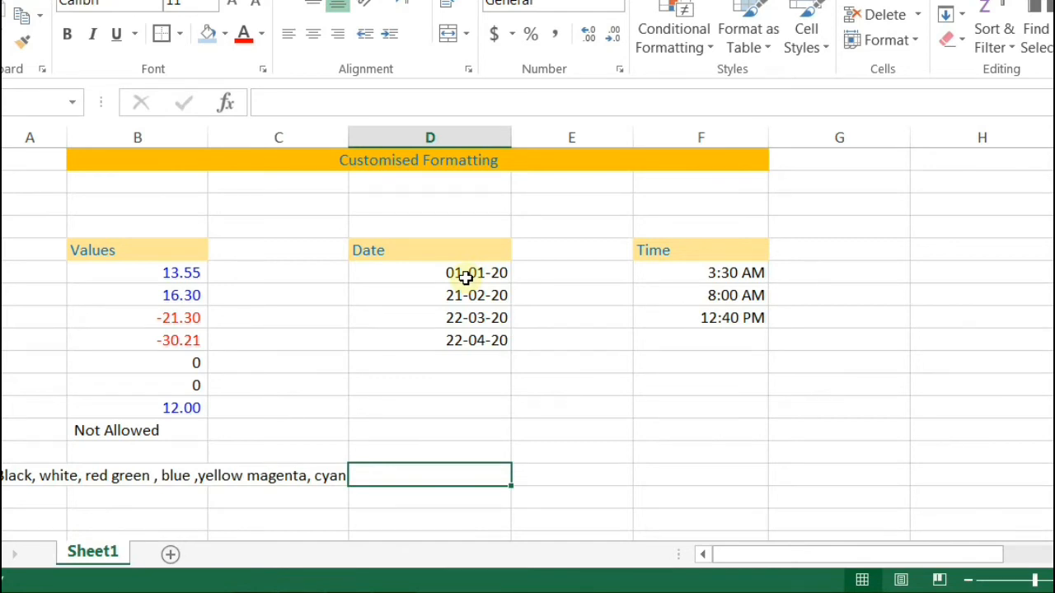
Step: Open the Custom number format for the four date cells with the existing code selected
{"action": "left_click_drag", "start_coordinate": [451, 272], "coordinate": [453, 362]}
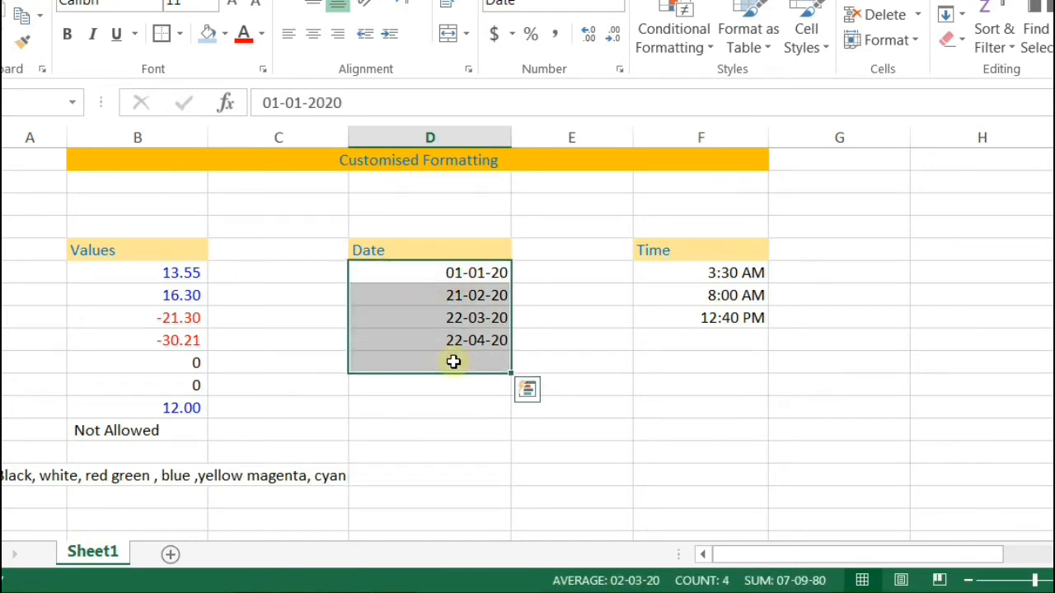
{"action": "left_click", "coordinate": [621, 72]}
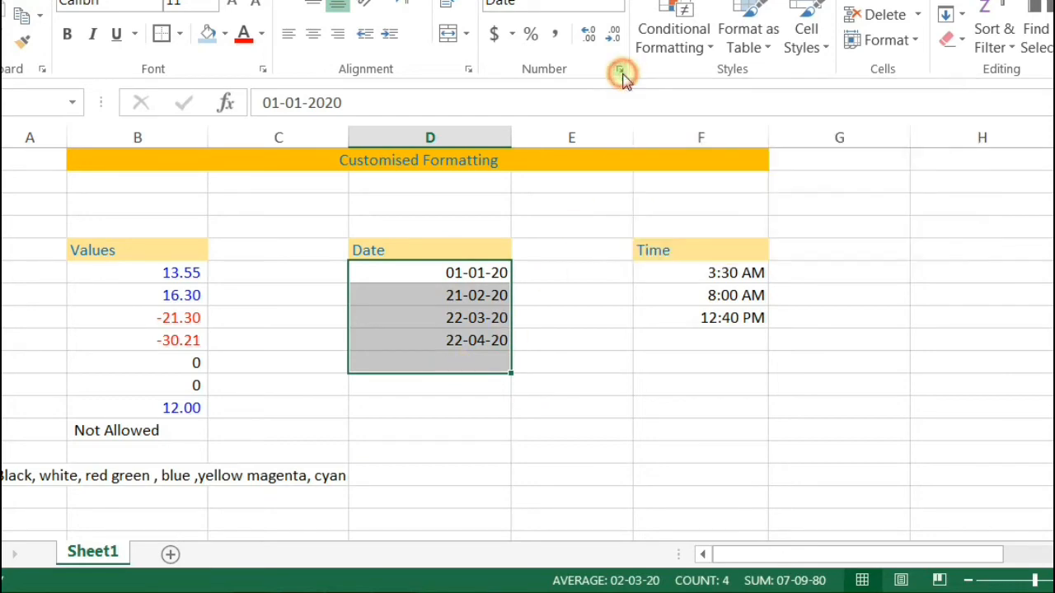
{"action": "left_click", "coordinate": [266, 315]}
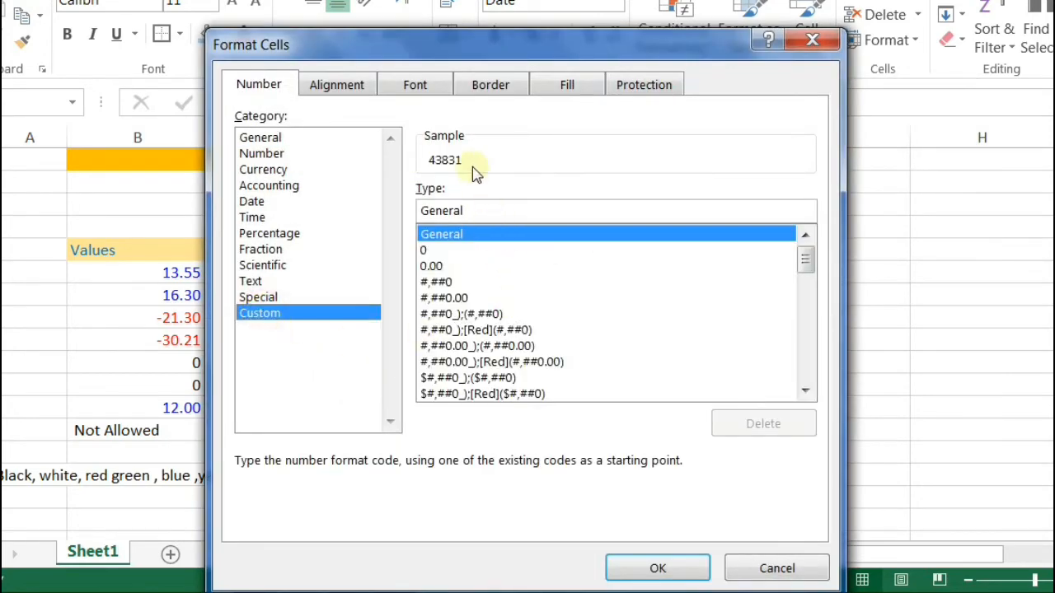
{"action": "double_click", "coordinate": [478, 208]}
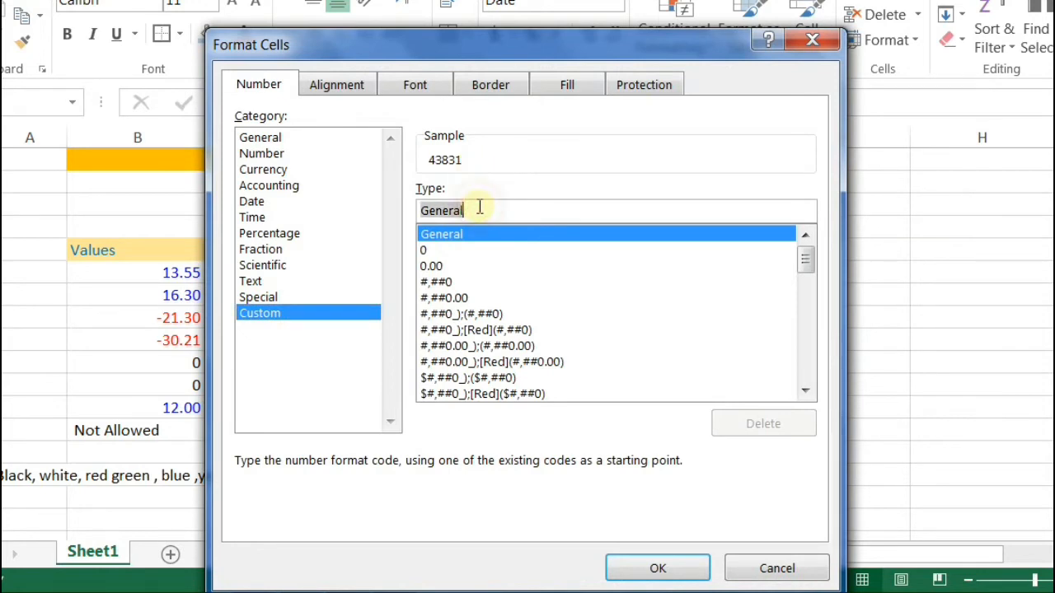
Step: Type the day part of the date code, removing stray separator characters
{"action": "type", "text": "d"}
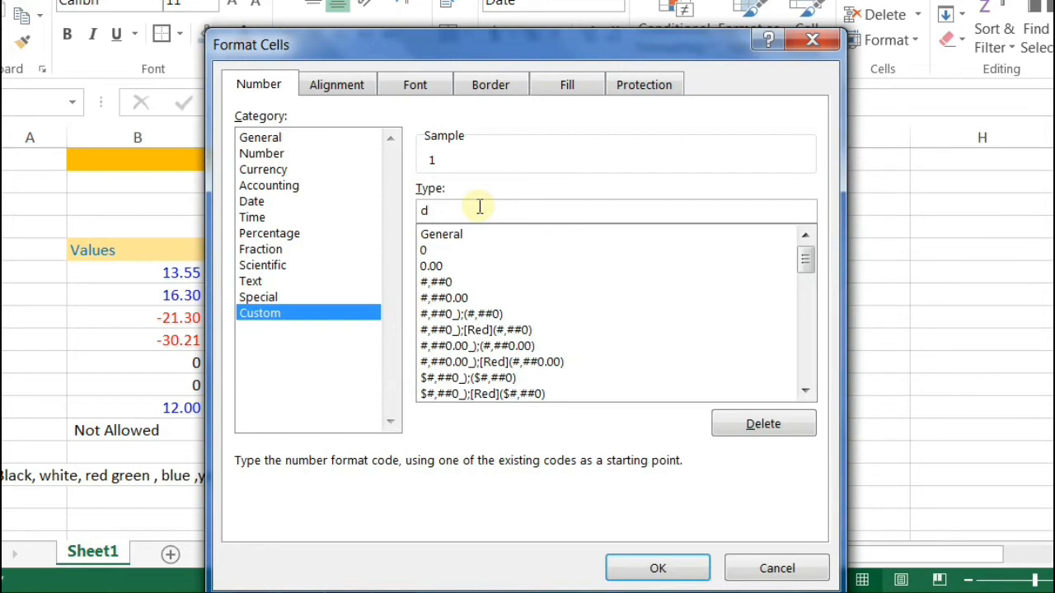
{"action": "type", "text": "ddd"}
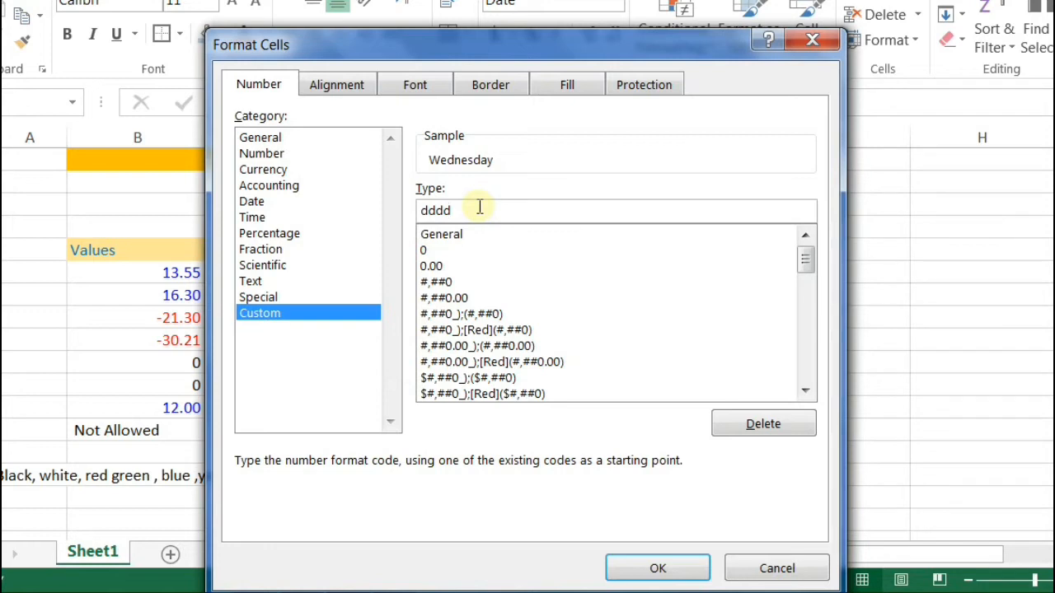
{"action": "key", "text": "BackSpace"}
{"action": "type", "text": "/"}
{"action": "key", "text": "BackSpace"}
{"action": "type", "text": "|"}
{"action": "key", "text": "BackSpace"}
Step: Finish the date code as dd-mmm-yyy with a three-letter month
{"action": "type", "text": "mmmm"}
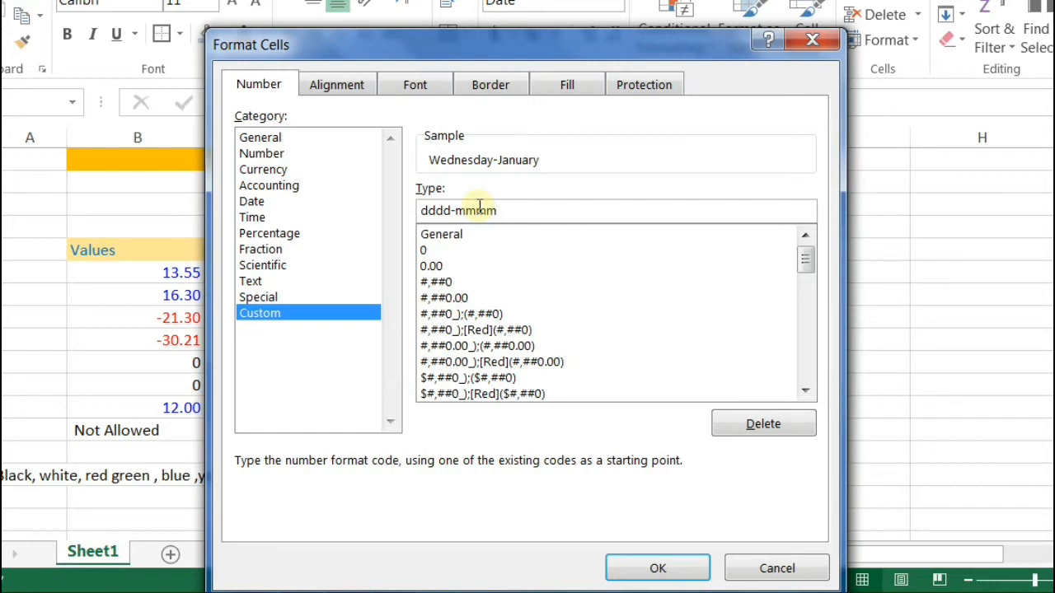
{"action": "type", "text": "m"}
{"action": "key", "text": "BackSpace"}
{"action": "key", "text": "BackSpace"}
{"action": "key", "text": "Left"}
{"action": "key", "text": "Left"}
{"action": "key", "text": "Left"}
{"action": "key", "text": "BackSpace"}
{"action": "key", "text": "BackSpace"}
{"action": "left_click", "coordinate": [478, 207]}
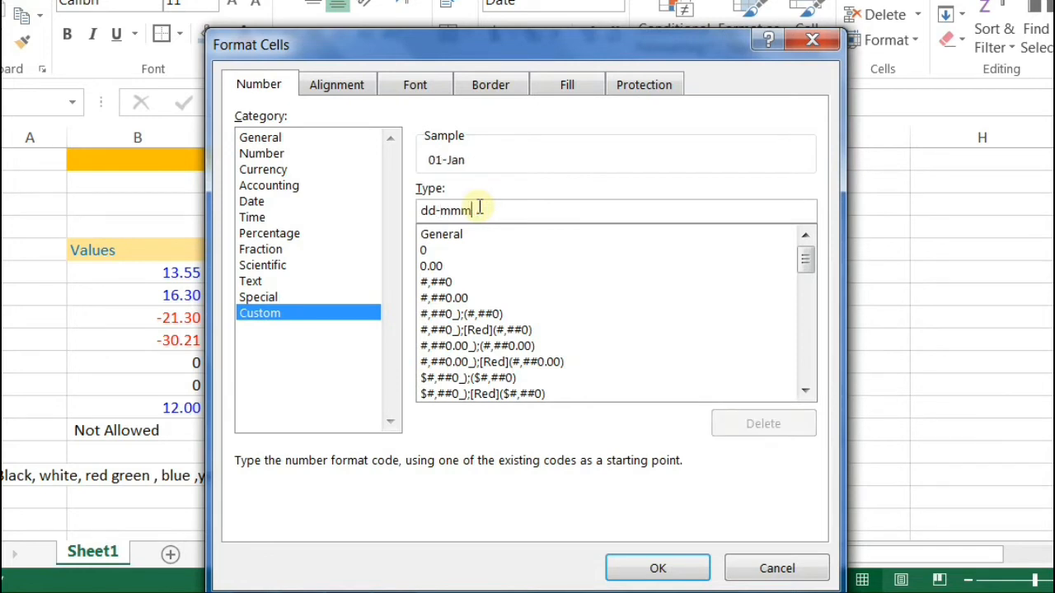
{"action": "type", "text": "-"}
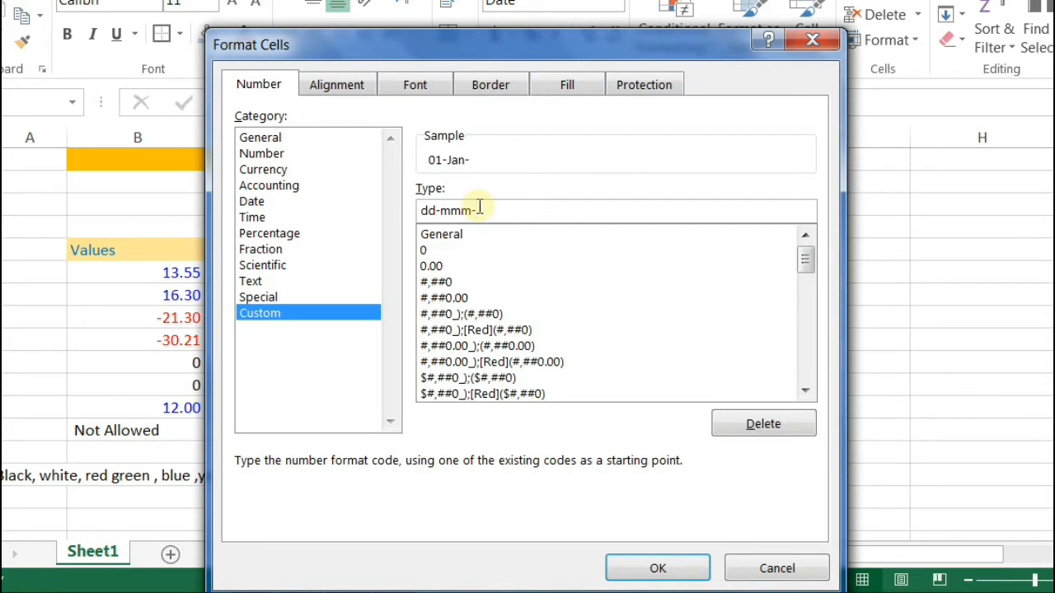
{"action": "type", "text": "y"}
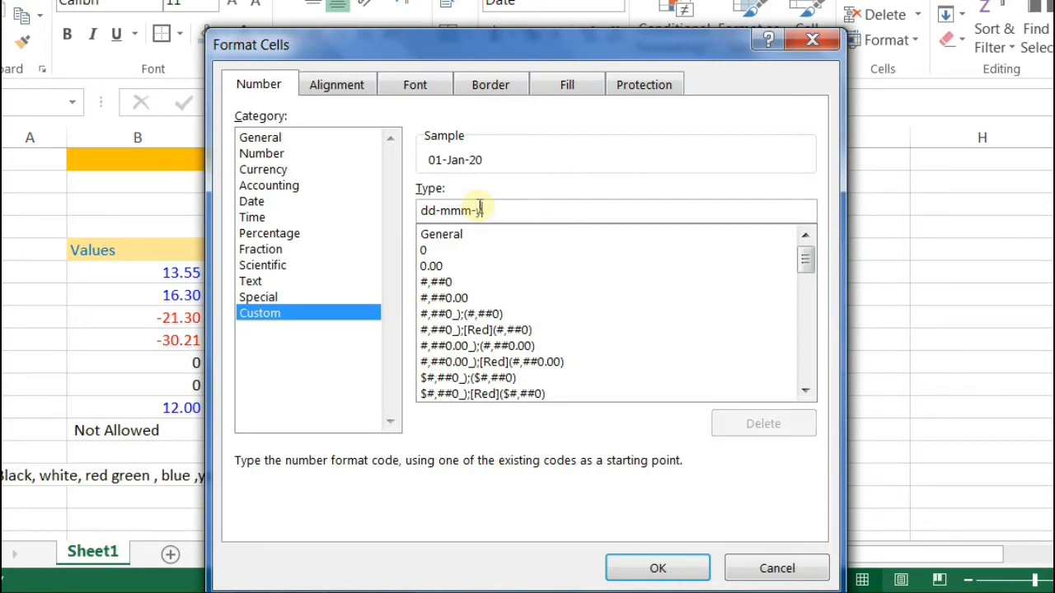
{"action": "type", "text": "yyy"}
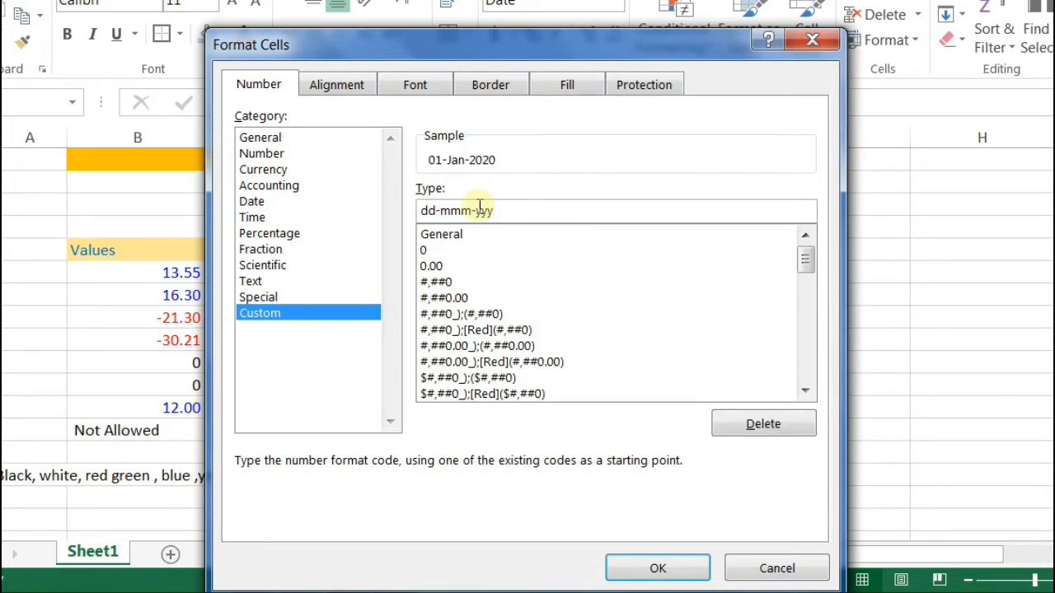
{"action": "key", "text": "BackSpace"}
{"action": "key", "text": "BackSpace"}
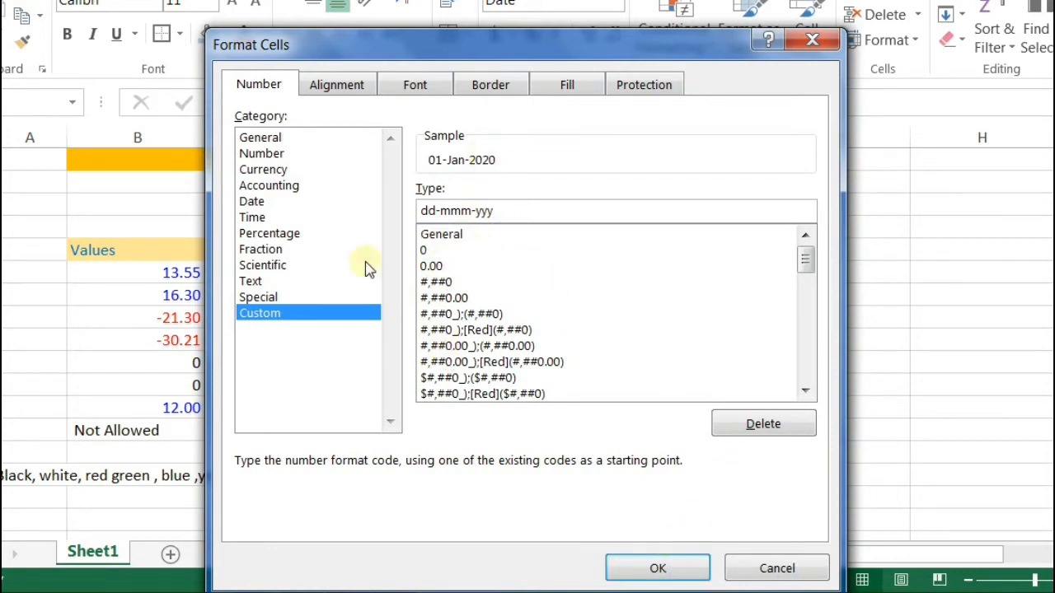
Step: Compare the built-in Date formats, then edit the custom code from dd-mm-yy to dd-mmm-yy and apply it
{"action": "left_click", "coordinate": [252, 202]}
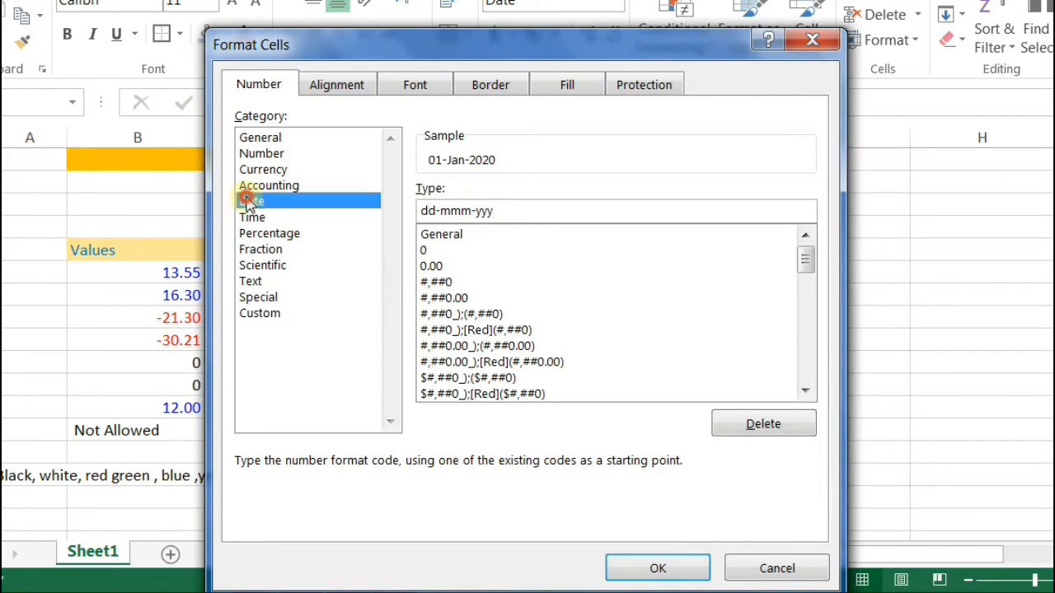
{"action": "mouse_move", "coordinate": [807, 229]}
{"action": "left_mouse_down"}
{"action": "mouse_move", "coordinate": [805, 294]}
{"action": "mouse_move", "coordinate": [805, 236]}
{"action": "left_mouse_up"}
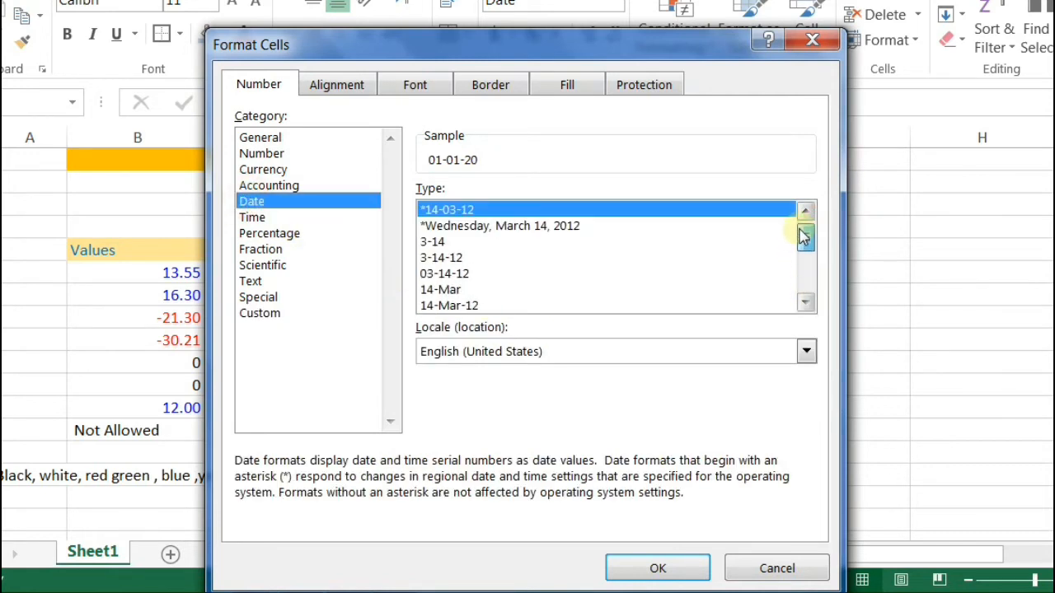
{"action": "left_click", "coordinate": [257, 318]}
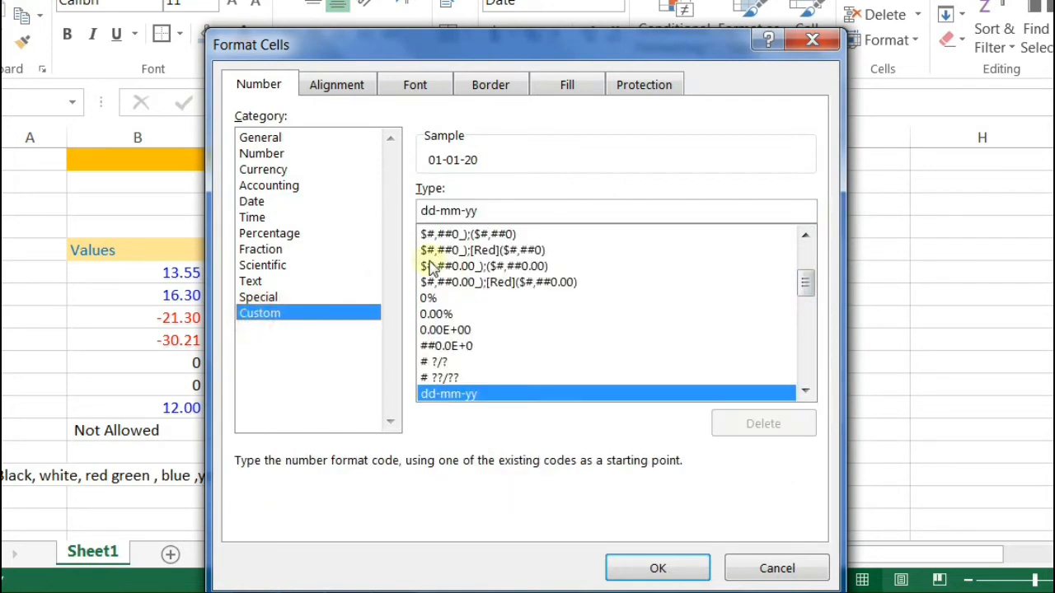
{"action": "left_click", "coordinate": [462, 211]}
{"action": "type", "text": "m"}
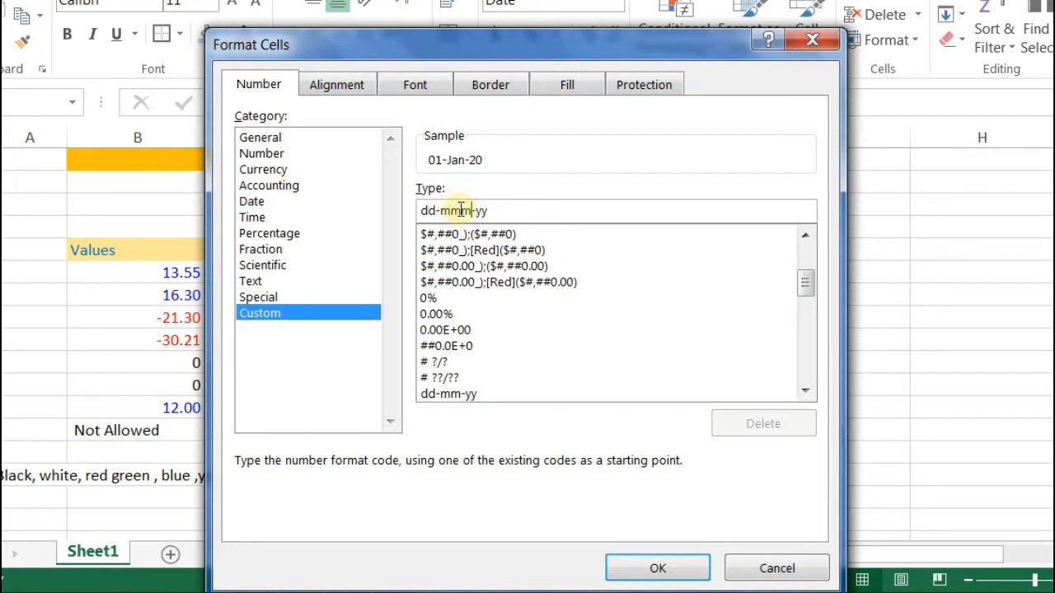
{"action": "left_click", "coordinate": [665, 565]}
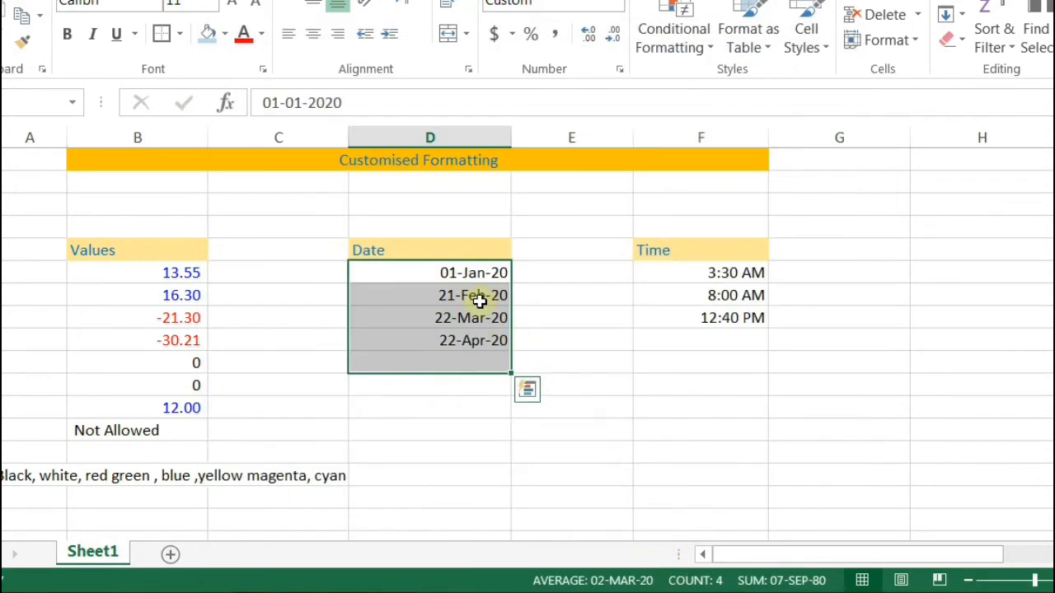
{"action": "left_click_drag", "start_coordinate": [460, 273], "coordinate": [455, 363]}
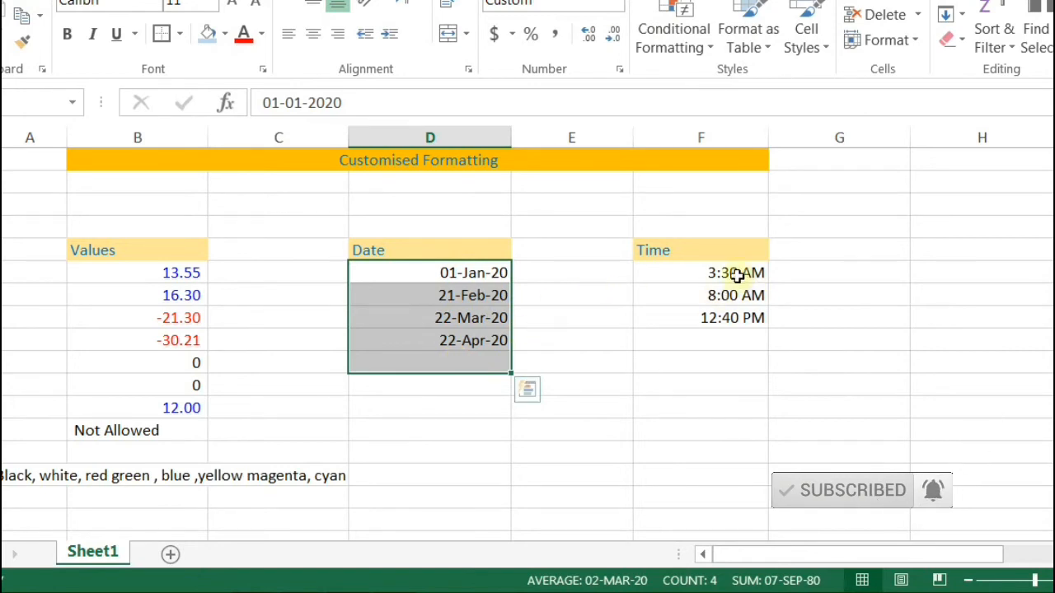
Step: Give the Time cells the custom format code hh mm ss AM/PM
{"action": "left_click_drag", "start_coordinate": [732, 273], "coordinate": [729, 386]}
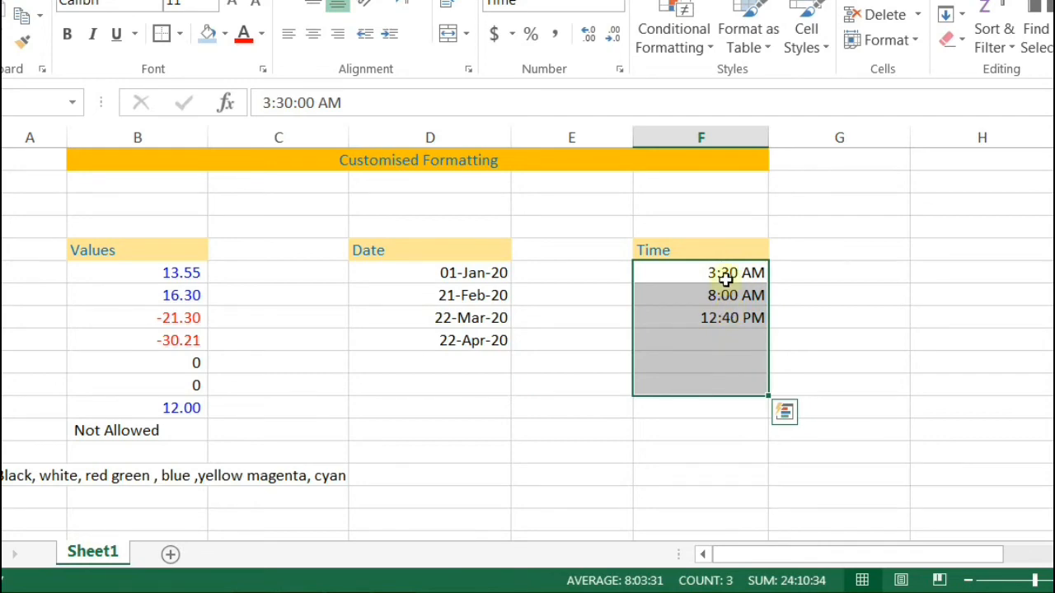
{"action": "key", "text": "ctrl+1"}
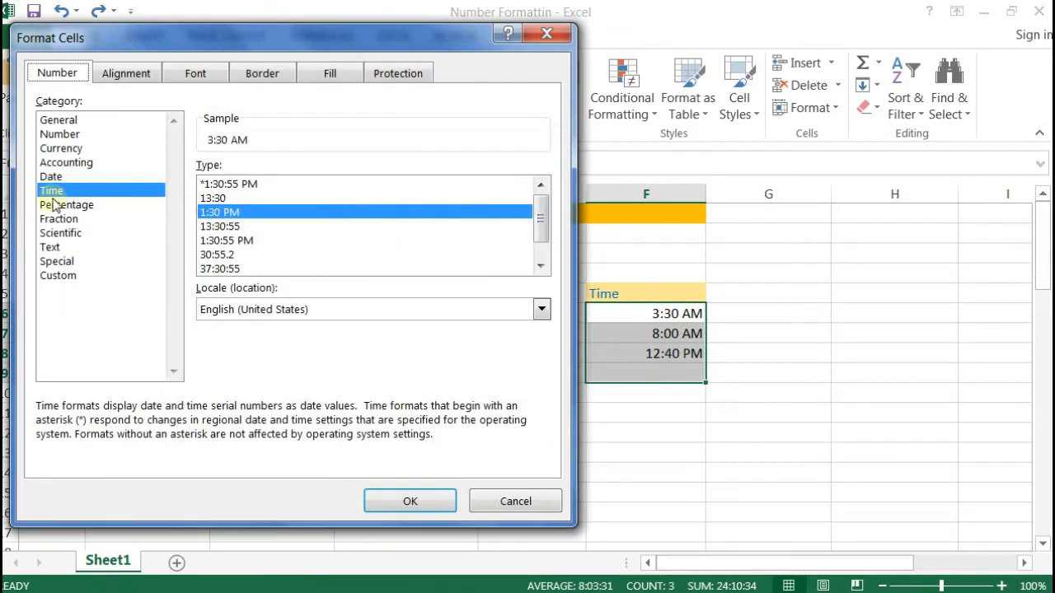
{"action": "left_click_drag", "start_coordinate": [543, 222], "coordinate": [525, 253]}
{"action": "left_click", "coordinate": [74, 279]}
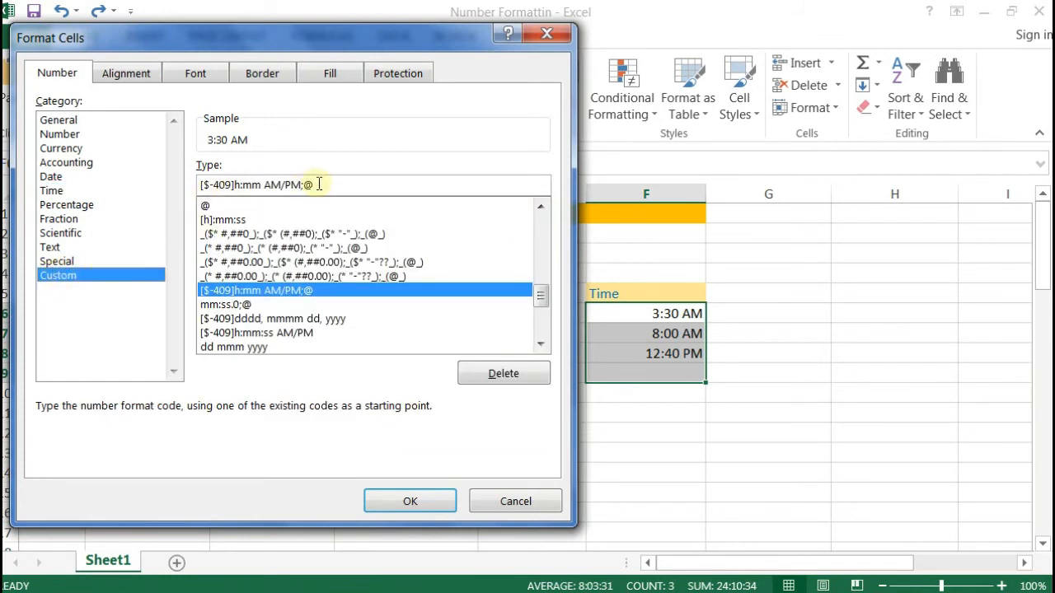
{"action": "left_click_drag", "start_coordinate": [325, 184], "coordinate": [207, 190]}
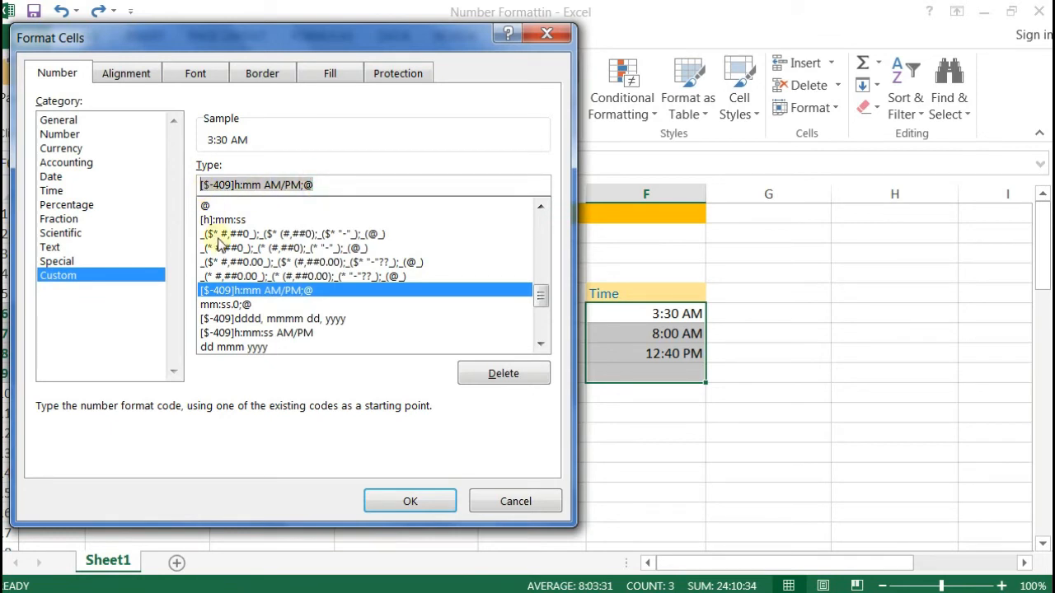
{"action": "type", "text": "h"}
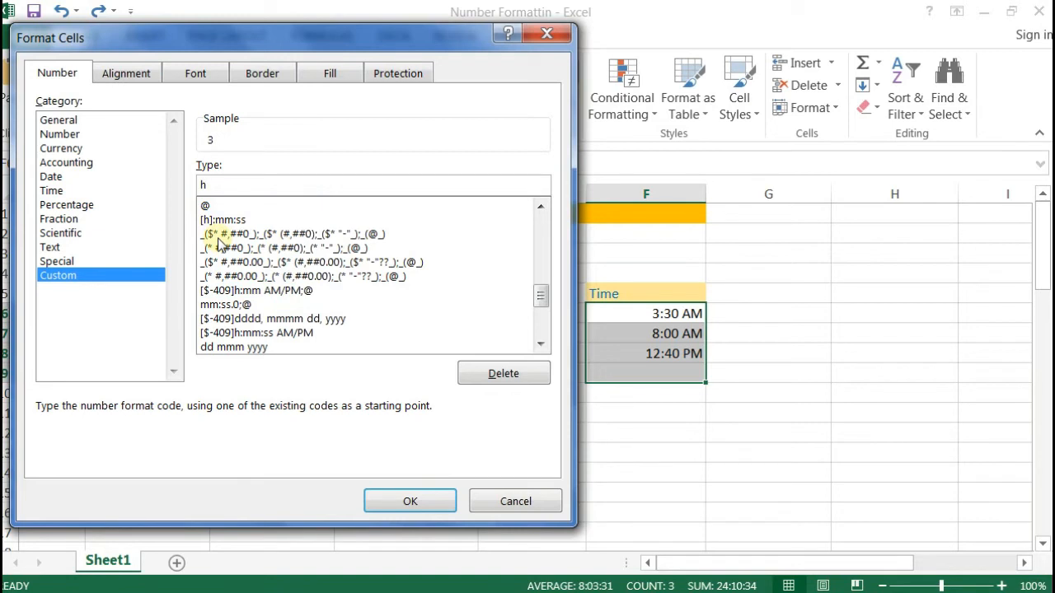
{"action": "type", "text": "h"}
{"action": "type", "text": ":"}
{"action": "key", "text": "BackSpace"}
{"action": "type", "text": "-"}
{"action": "key", "text": "BackSpace"}
{"action": "type", "text": "m"}
{"action": "type", "text": "m ss"}
{"action": "type", "text": "a"}
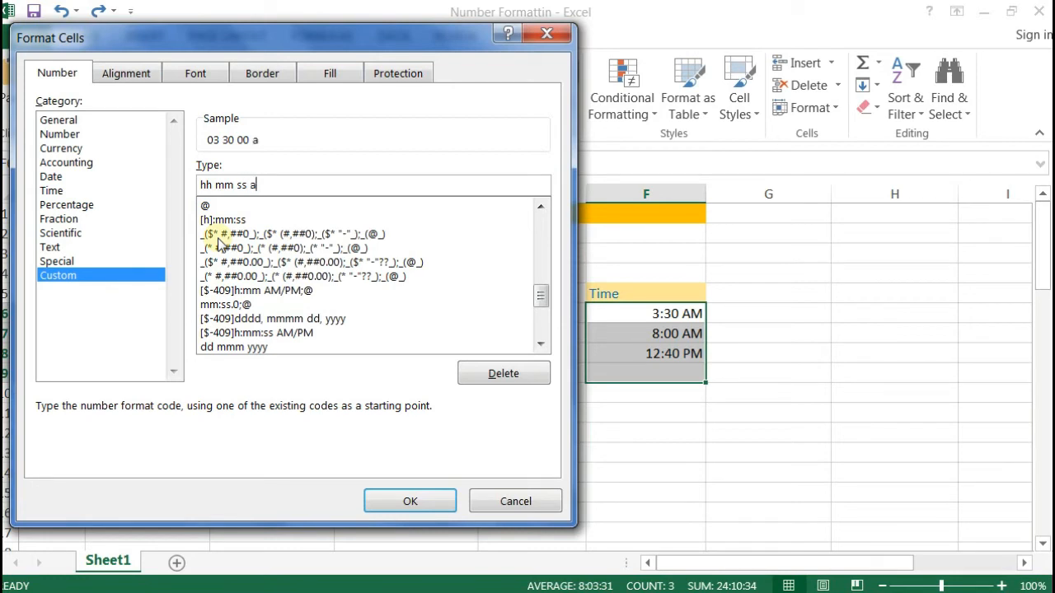
{"action": "type", "text": "m/pm"}
{"action": "key", "text": "Return"}
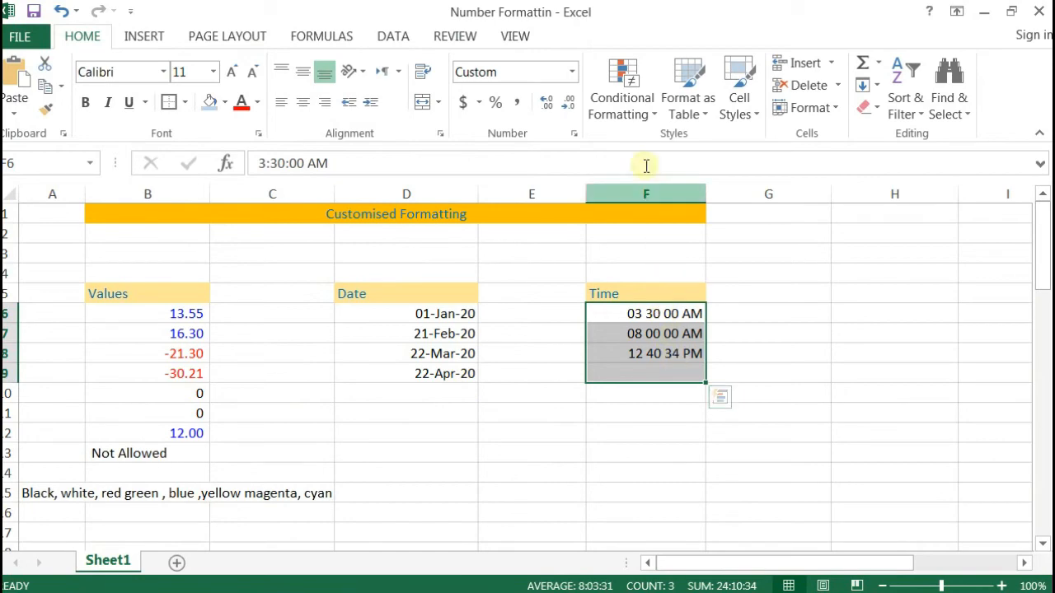
Step: Replace the spaces with colons so the time code becomes hh:mm:ss AM/PM
{"action": "left_click", "coordinate": [574, 137]}
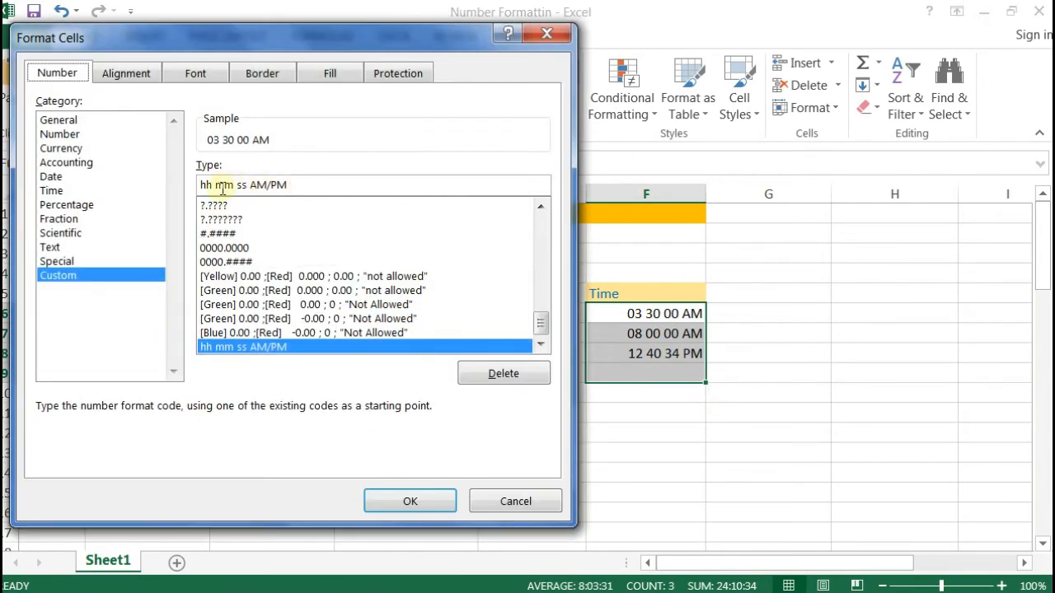
{"action": "left_click", "coordinate": [213, 185]}
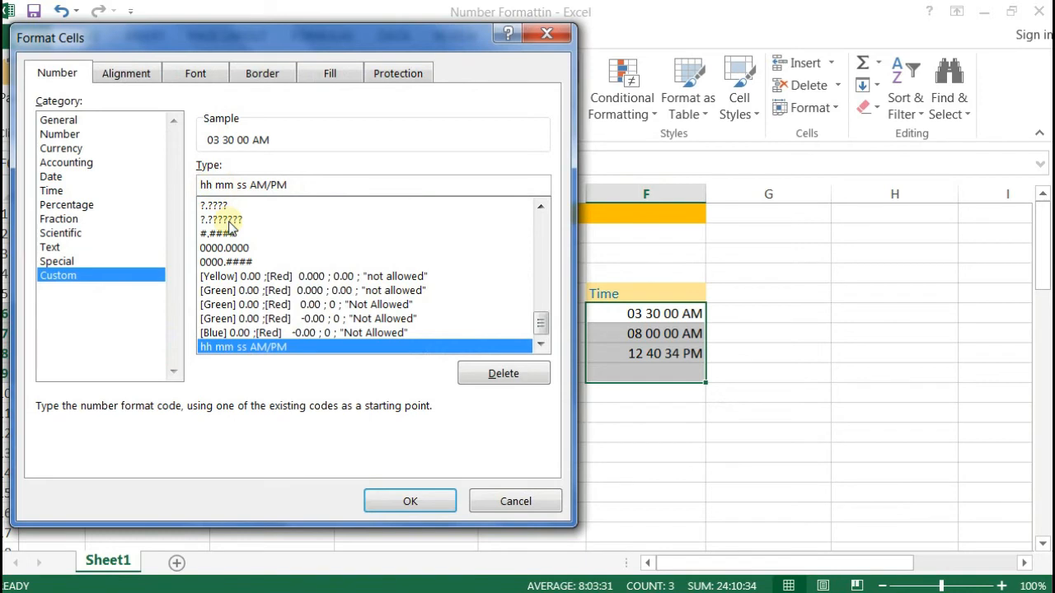
{"action": "key", "text": "Delete"}
{"action": "type", "text": ":"}
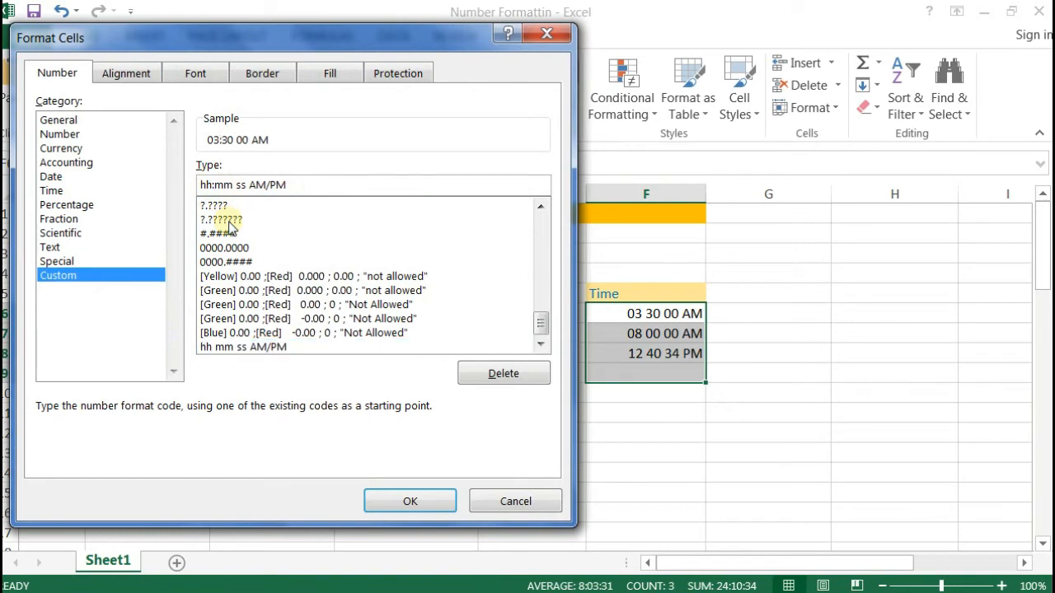
{"action": "key", "text": "Right"}
{"action": "key", "text": "Right"}
{"action": "key", "text": "Right"}
{"action": "key", "text": "BackSpace"}
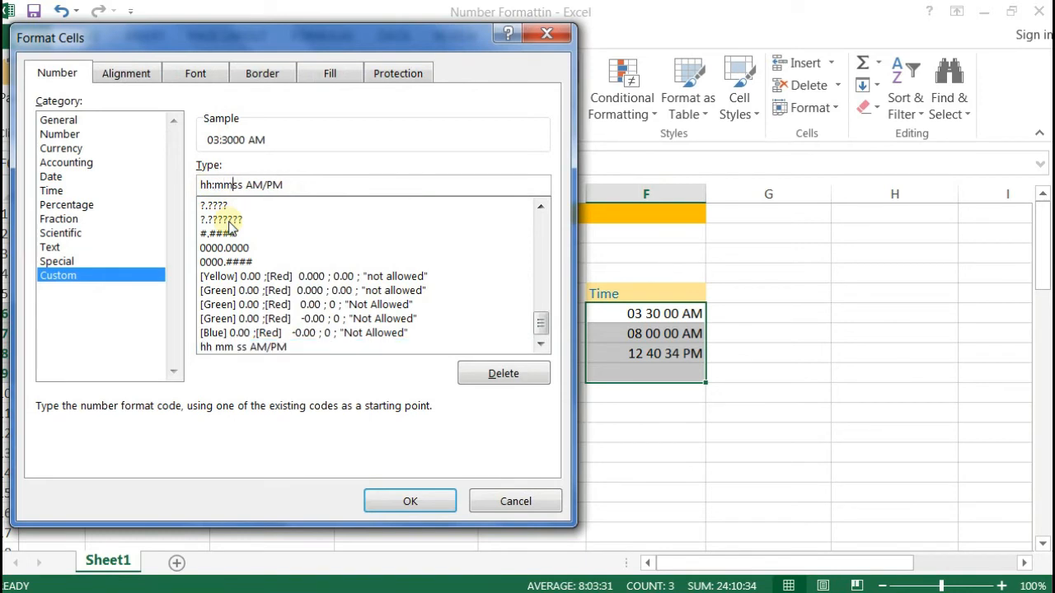
{"action": "type", "text": ":"}
{"action": "key", "text": "Return"}
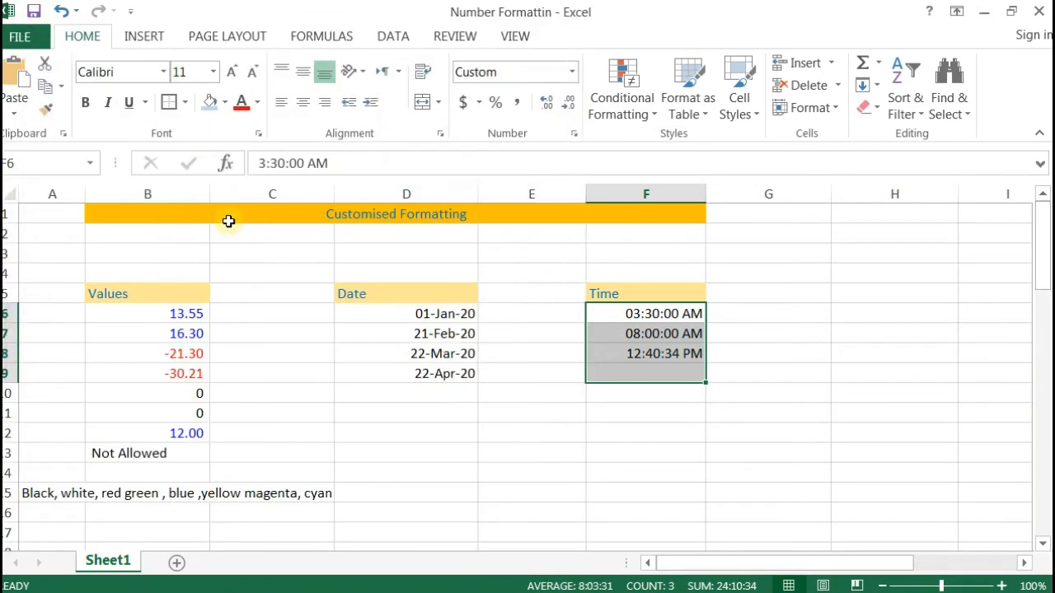
Step: Add the heading 'Contacts' in cell H5
{"action": "left_click_drag", "start_coordinate": [647, 312], "coordinate": [662, 422]}
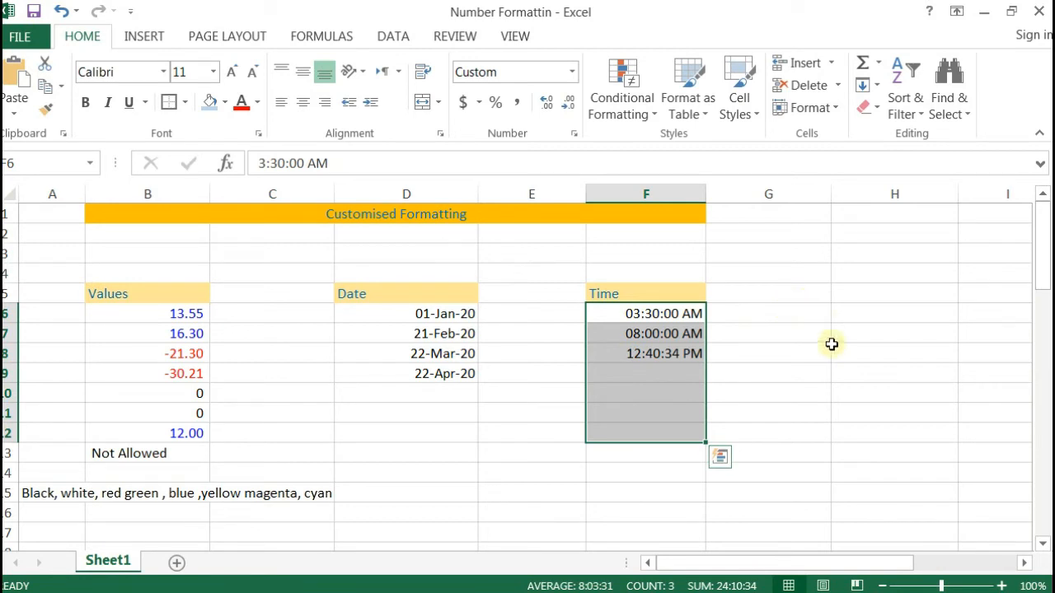
{"action": "left_click_drag", "start_coordinate": [848, 294], "coordinate": [849, 307]}
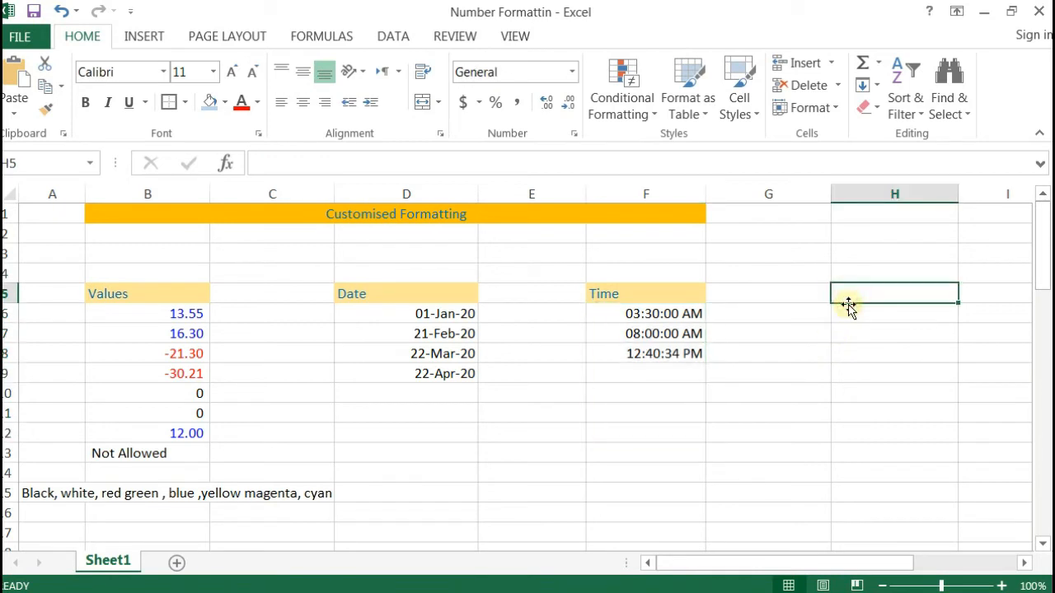
{"action": "type", "text": "Contan"}
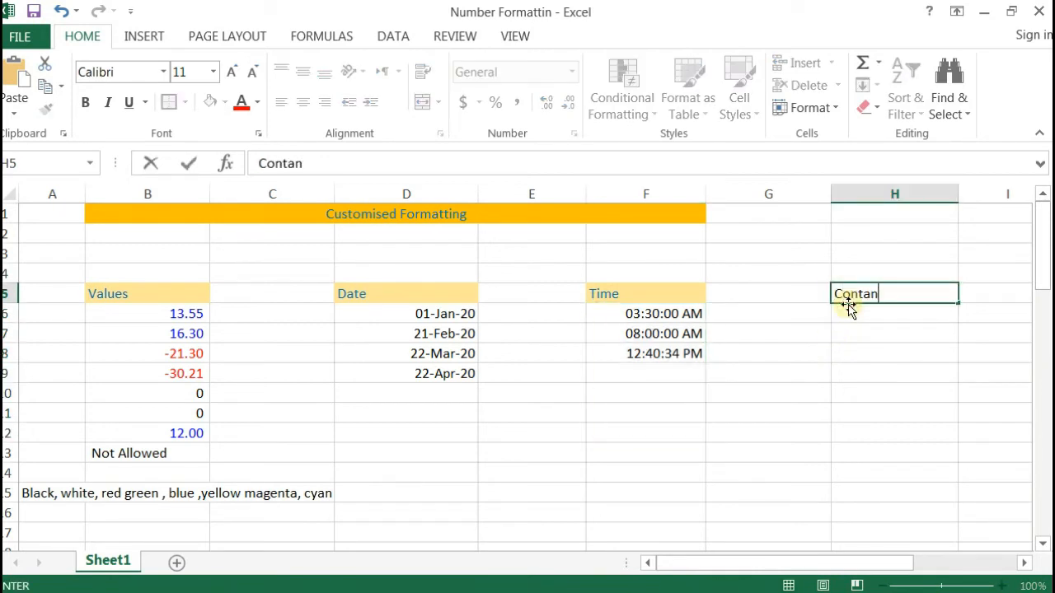
{"action": "key", "text": "BackSpace"}
{"action": "type", "text": "cts"}
{"action": "key", "text": "Return"}
Step: Enter two sample mobile numbers in H6 and H7, then select H6:H8
{"action": "type", "text": "0."}
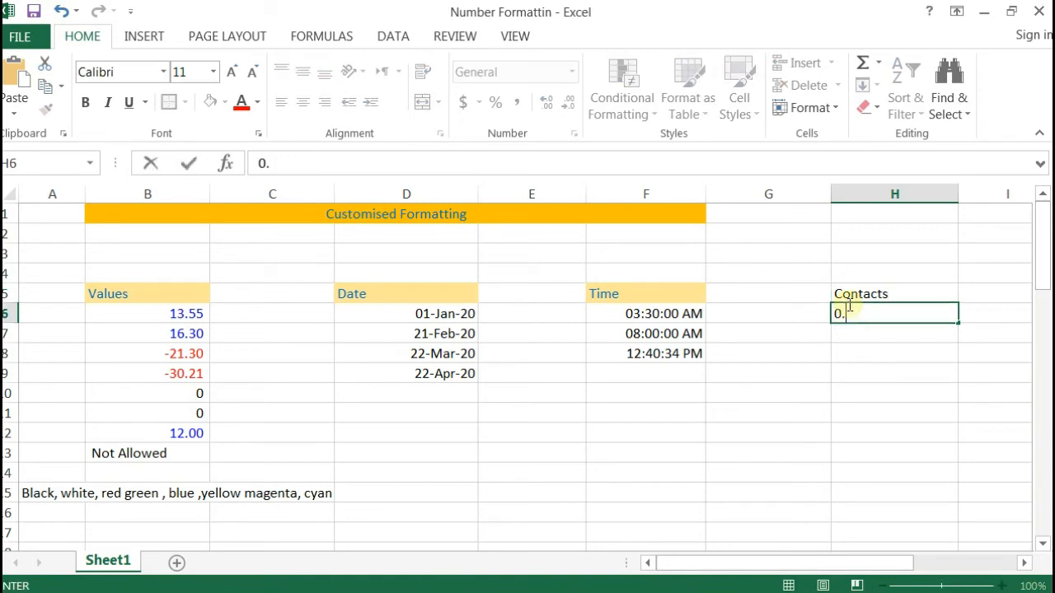
{"action": "key", "text": "BackSpace"}
{"action": "type", "text": "30012345+6"}
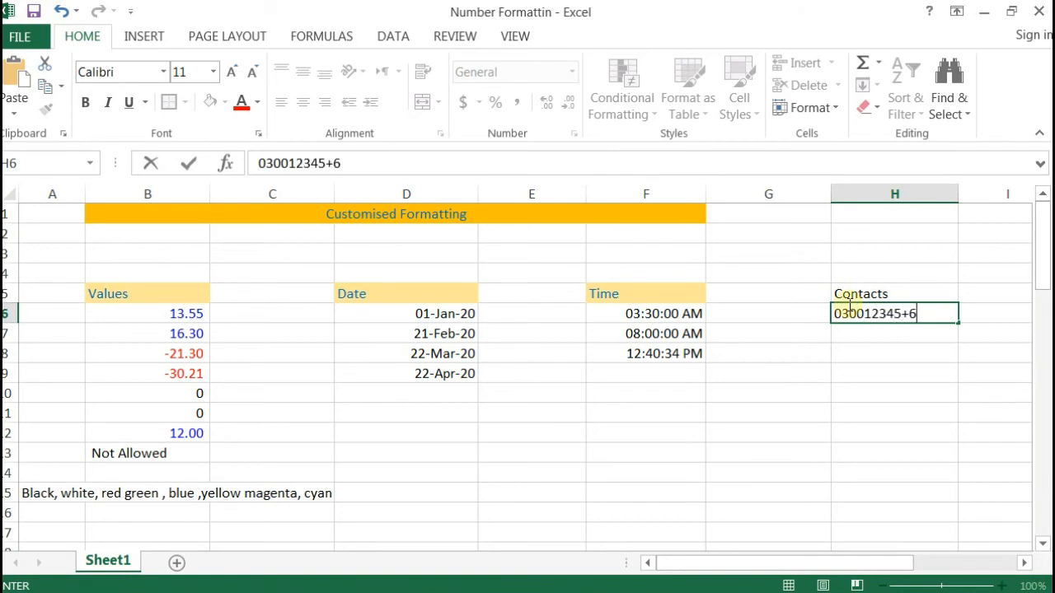
{"action": "type", "text": "7"}
{"action": "key", "text": "BackSpace"}
{"action": "type", "text": "67"}
{"action": "key", "text": "Return"}
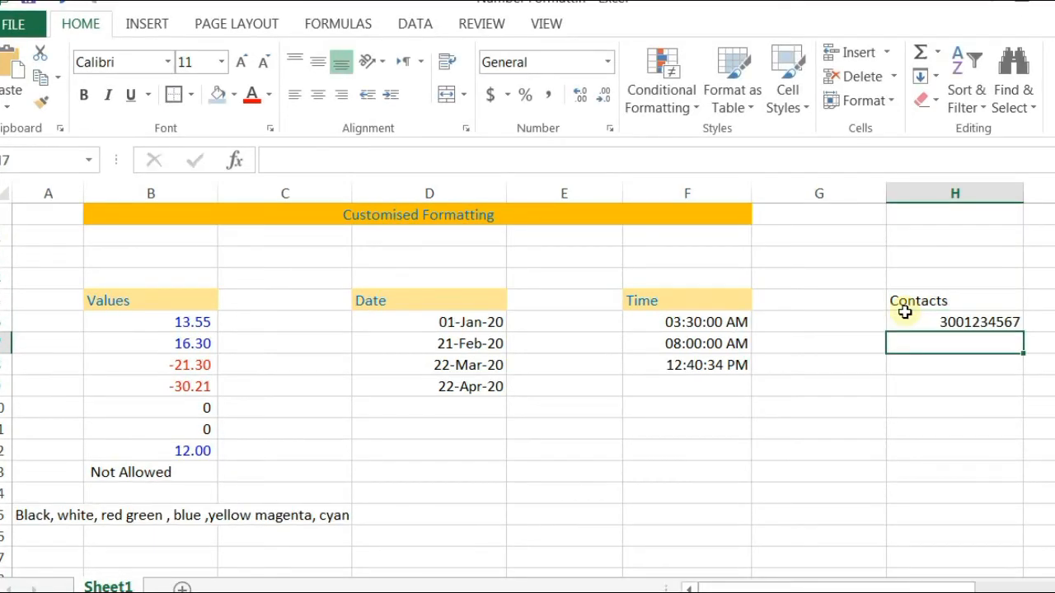
{"action": "type", "text": "0300"}
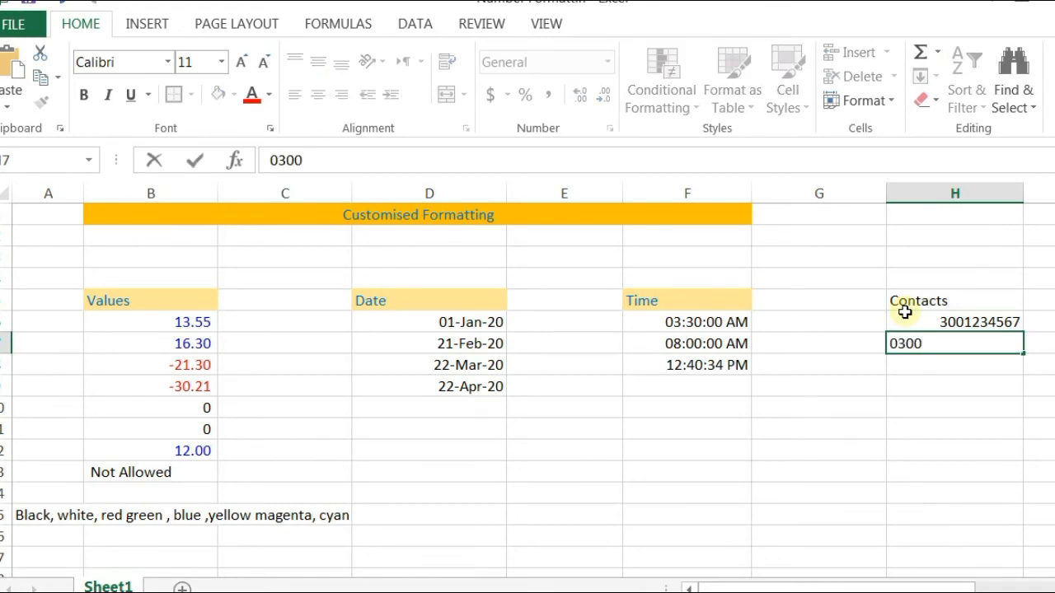
{"action": "type", "text": "98765"}
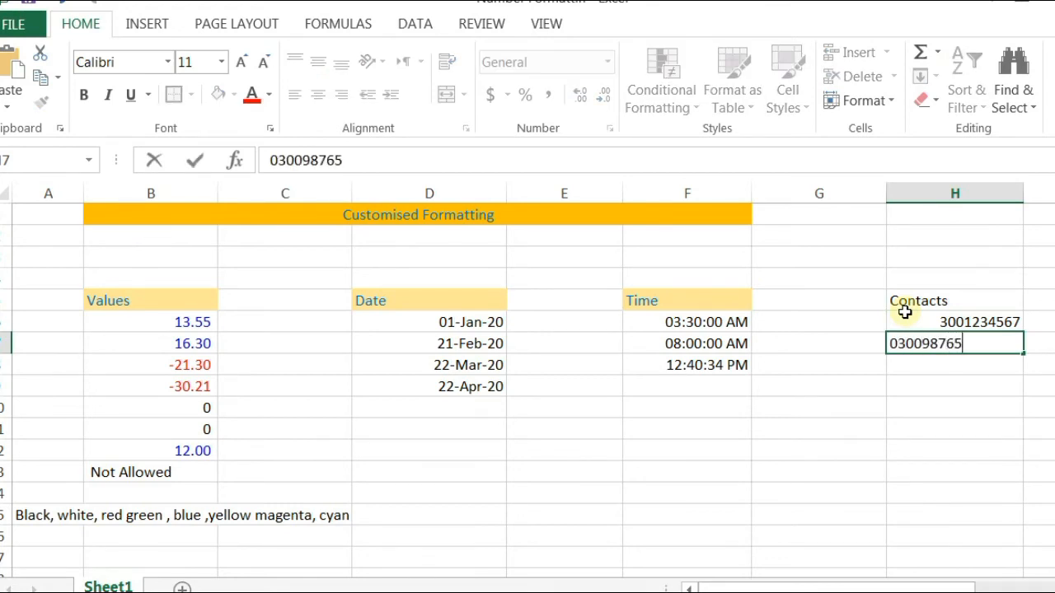
{"action": "type", "text": "41"}
{"action": "key", "text": "Return"}
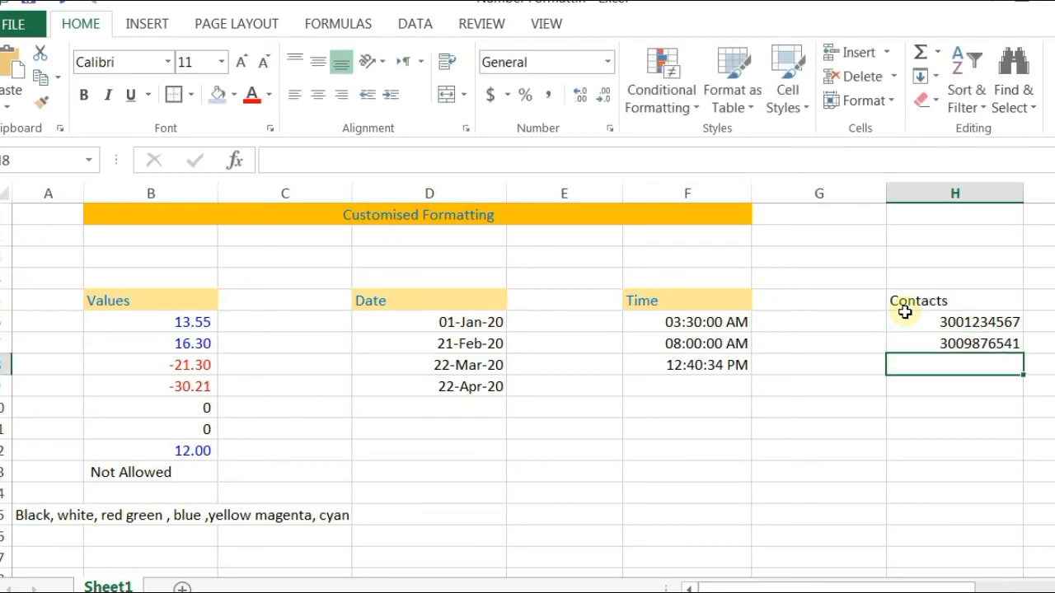
{"action": "left_click", "coordinate": [906, 318]}
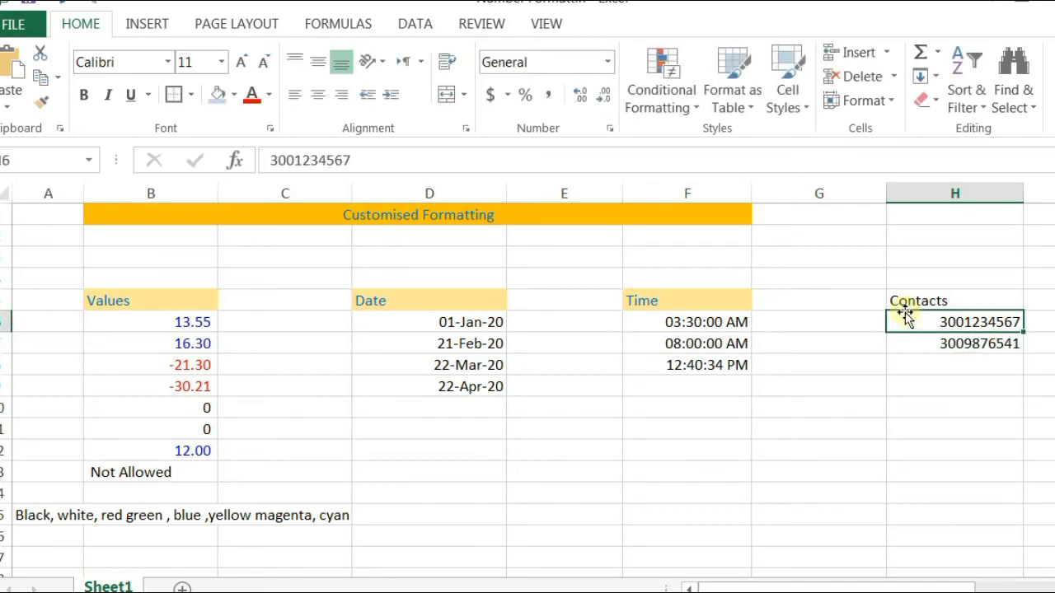
{"action": "left_click_drag", "start_coordinate": [923, 322], "coordinate": [936, 339]}
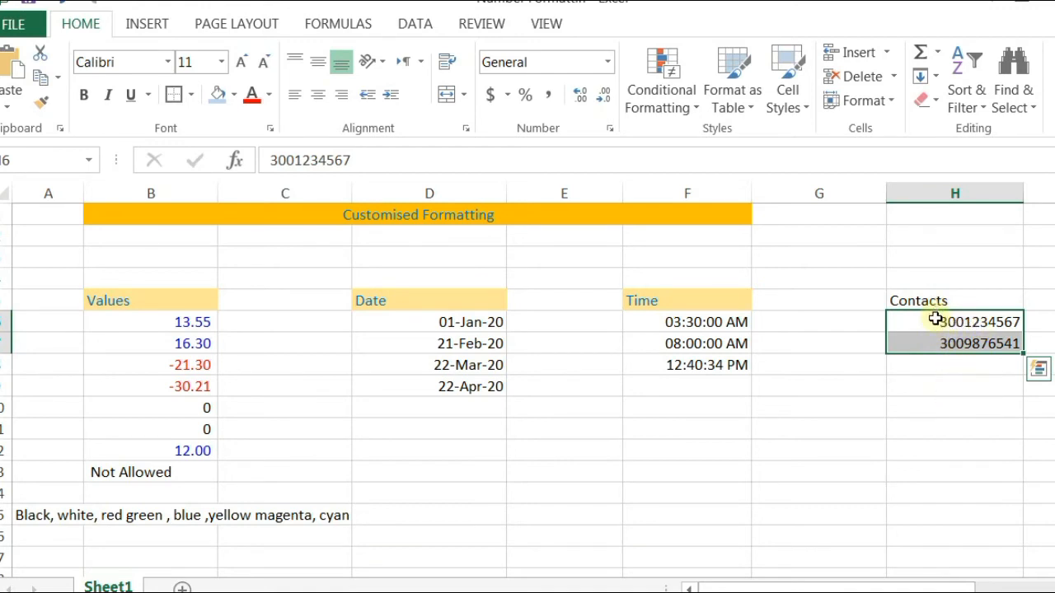
{"action": "left_click_drag", "start_coordinate": [939, 322], "coordinate": [946, 371]}
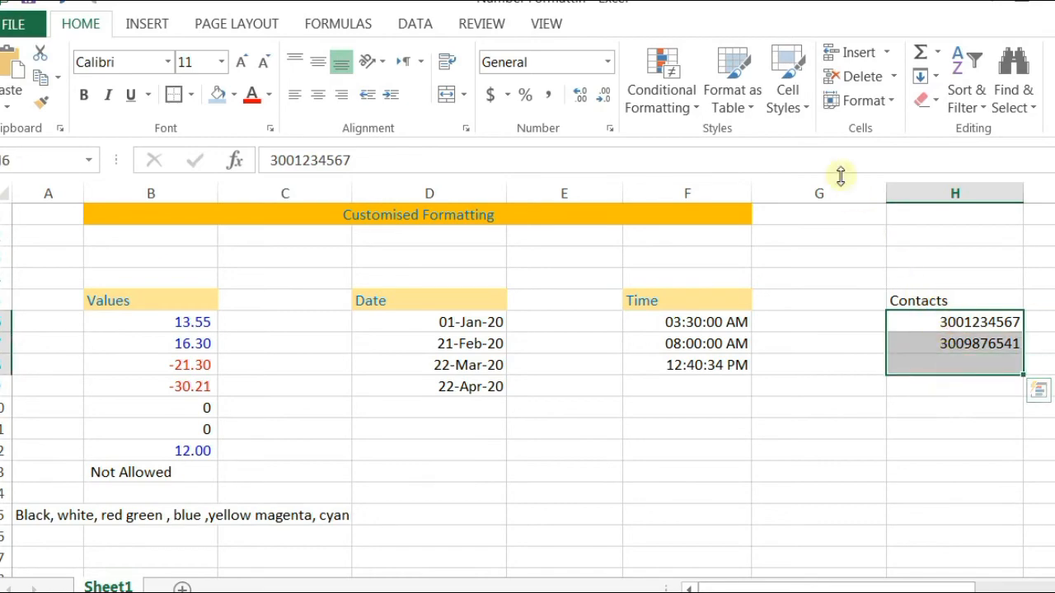
{"action": "left_click", "coordinate": [610, 129]}
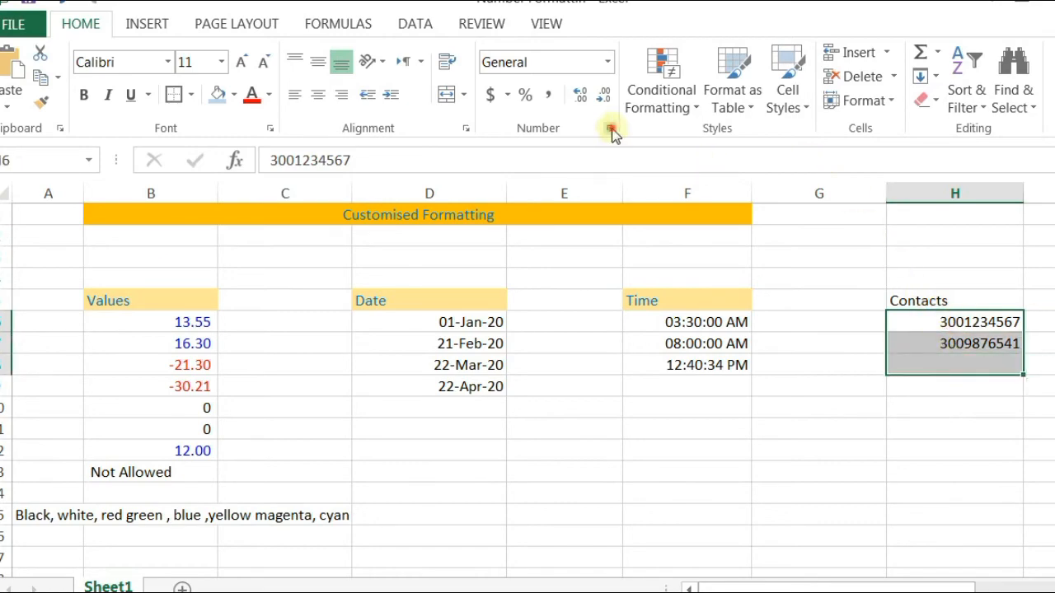
{"action": "left_click", "coordinate": [38, 280]}
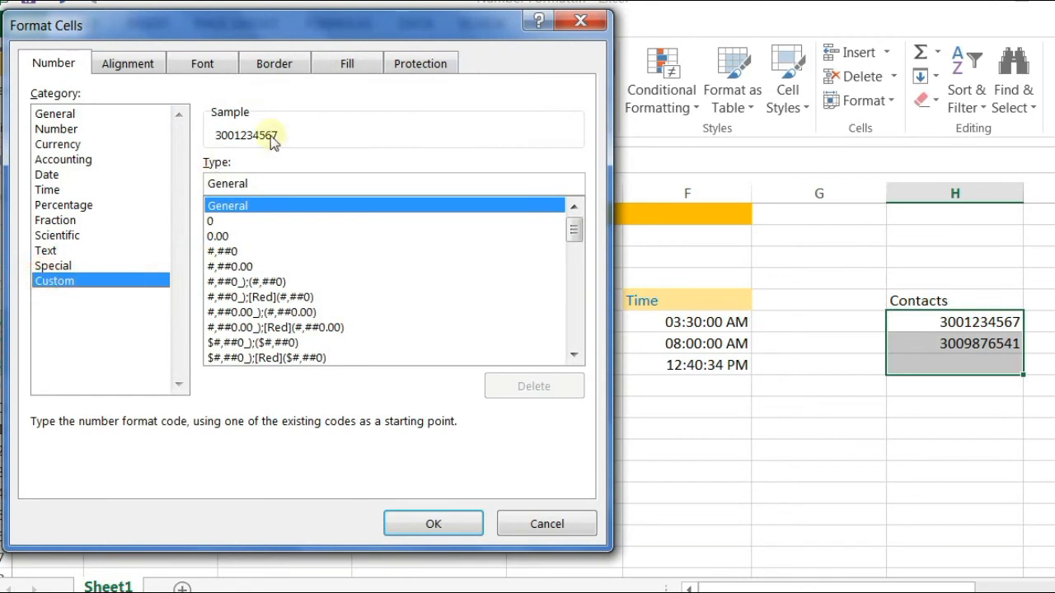
{"action": "double_click", "coordinate": [257, 188]}
{"action": "left_click", "coordinate": [258, 188]}
{"action": "double_click", "coordinate": [257, 188]}
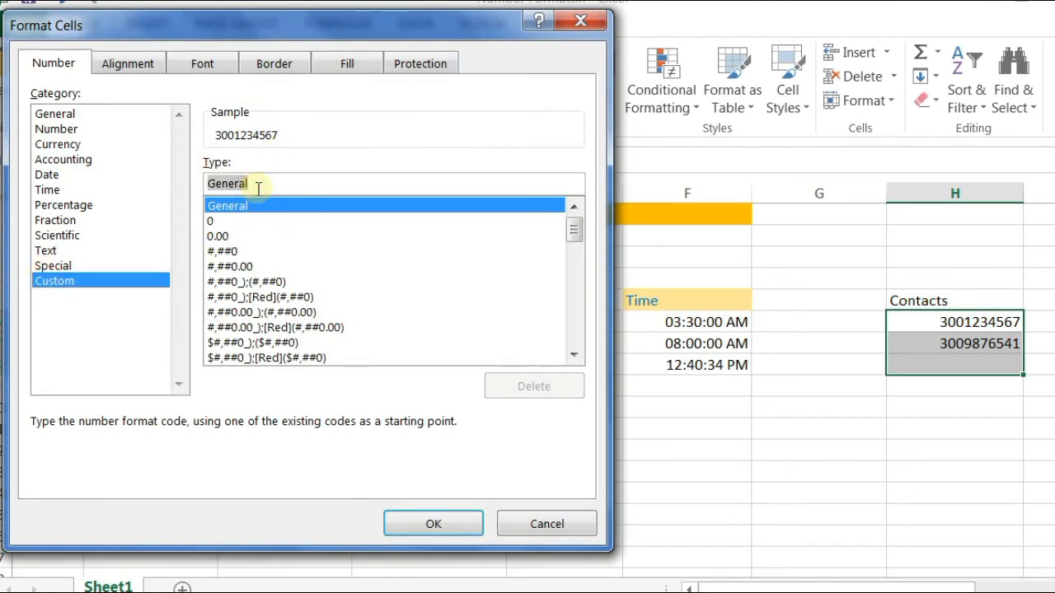
{"action": "type", "text": "0000"}
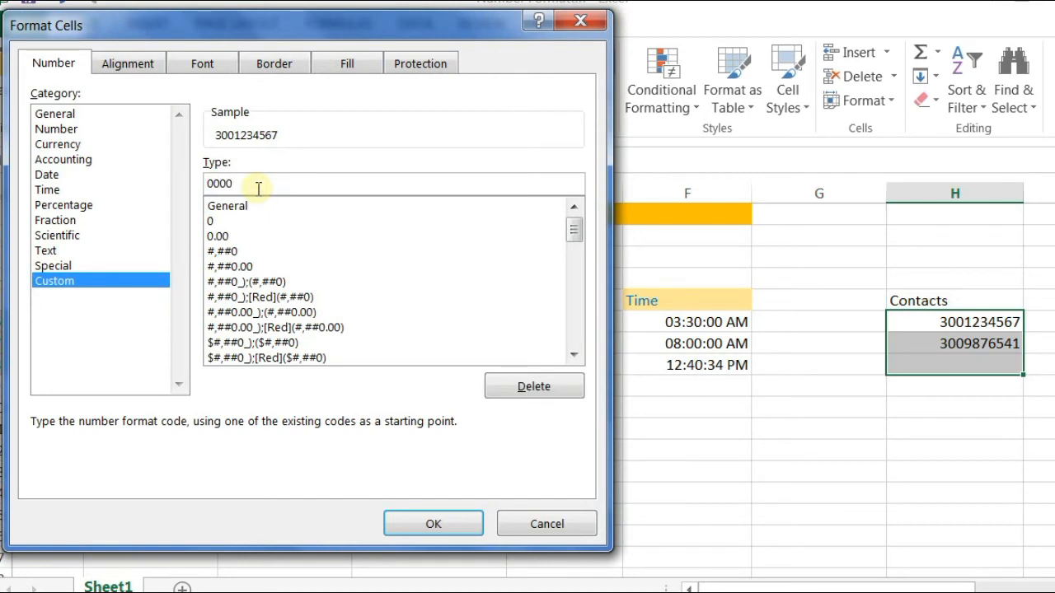
{"action": "type", "text": "="}
{"action": "key", "text": "BackSpace"}
{"action": "type", "text": "-0000000"}
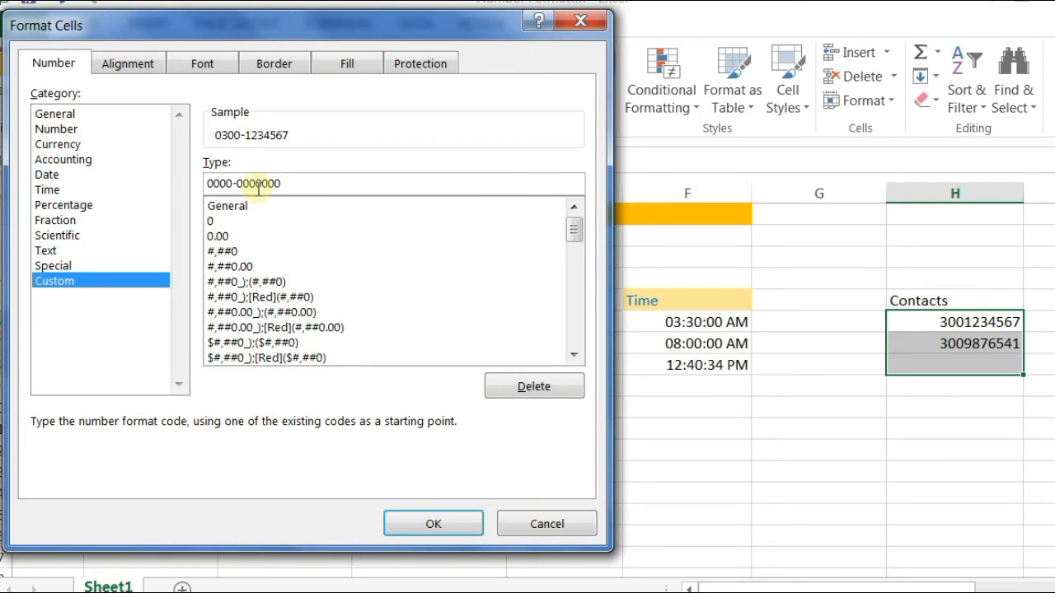
{"action": "key", "text": "Return"}
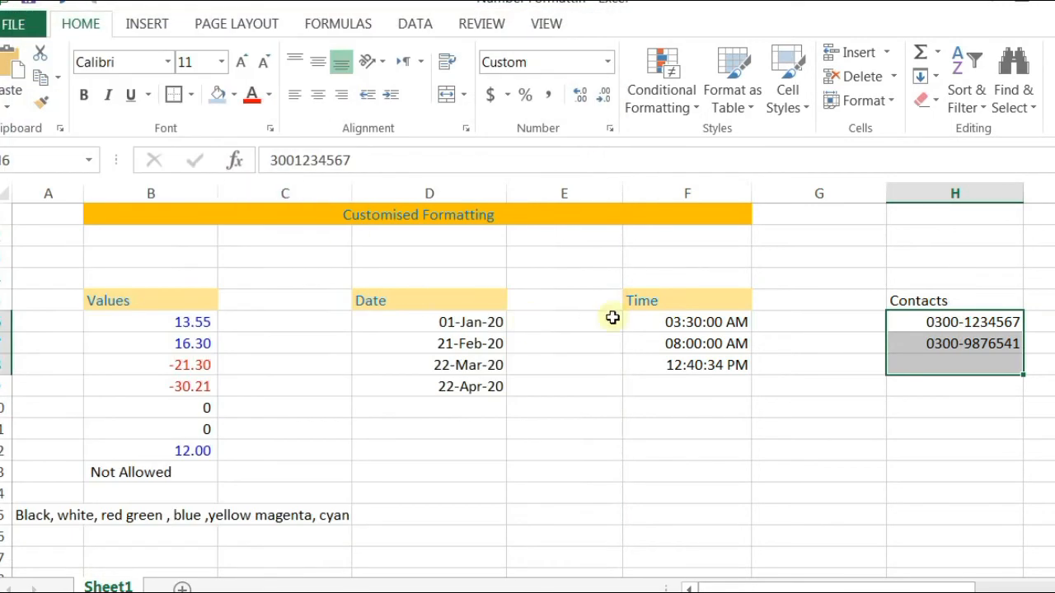
{"action": "left_click_drag", "start_coordinate": [949, 325], "coordinate": [961, 380]}
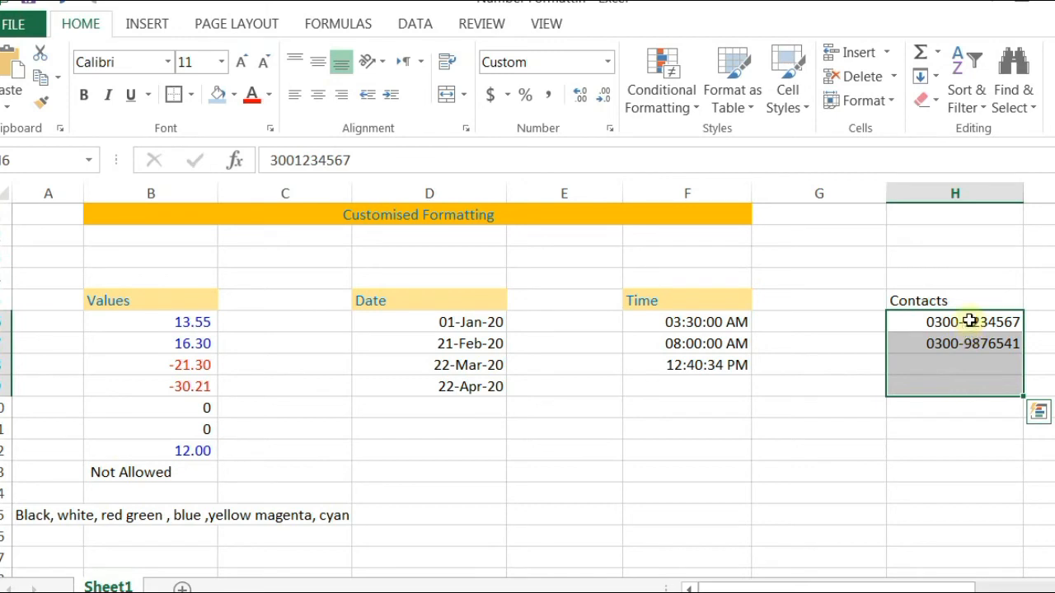
Step: Enter two sample landline numbers in H12 and H13 and select both cells
{"action": "left_click", "coordinate": [926, 434]}
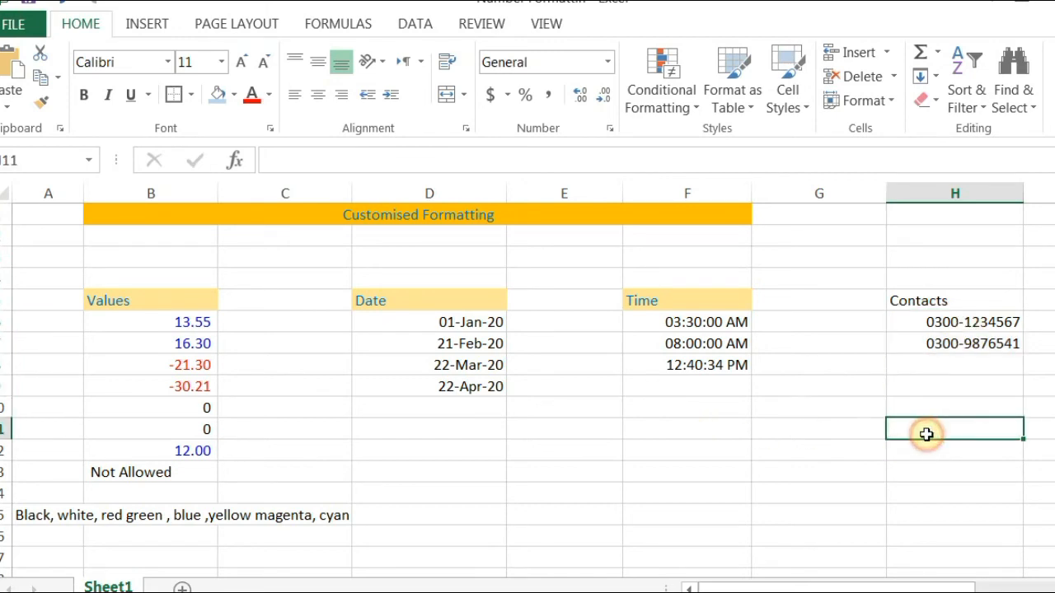
{"action": "left_click", "coordinate": [921, 465]}
{"action": "left_click", "coordinate": [918, 449]}
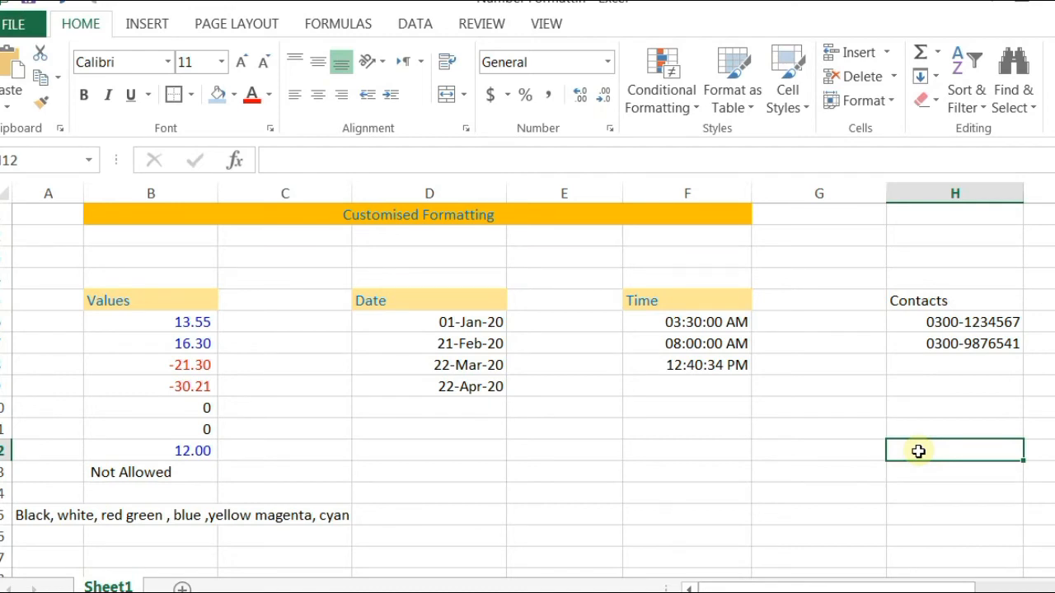
{"action": "type", "text": "053"}
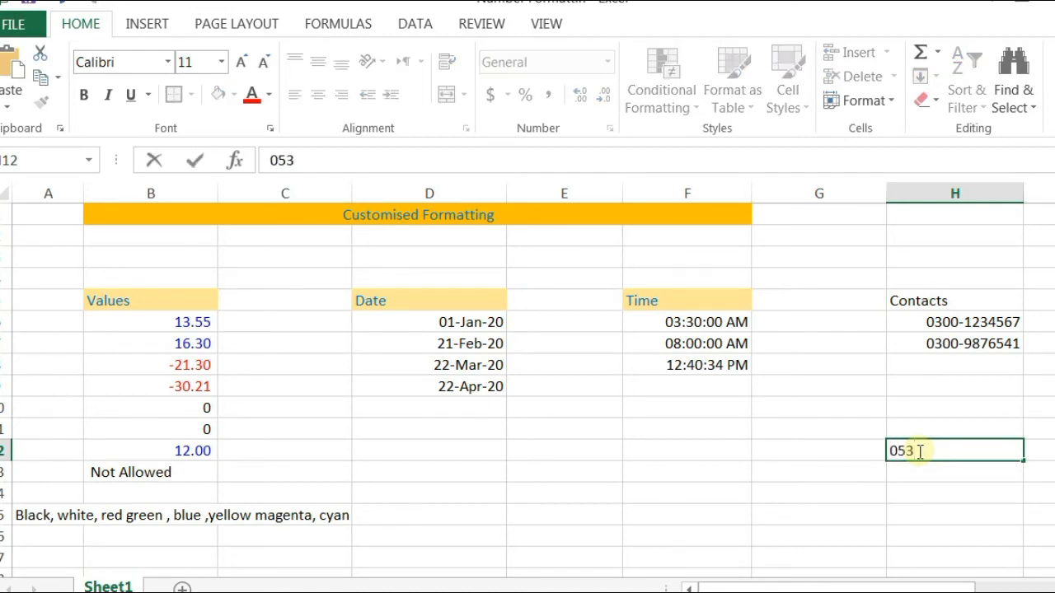
{"action": "type", "text": "21234567"}
{"action": "key", "text": "Return"}
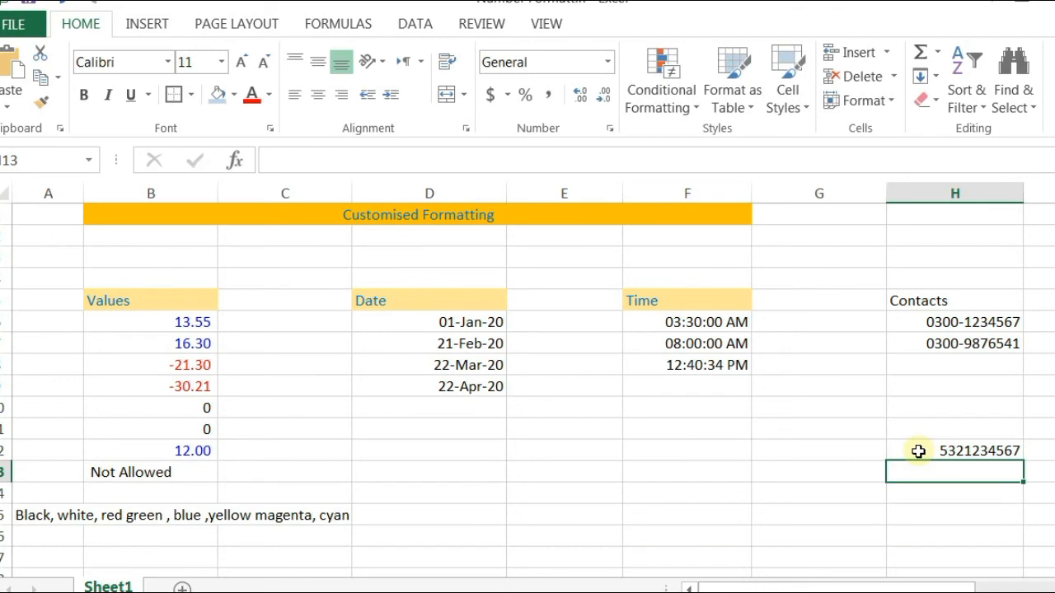
{"action": "type", "text": "042"}
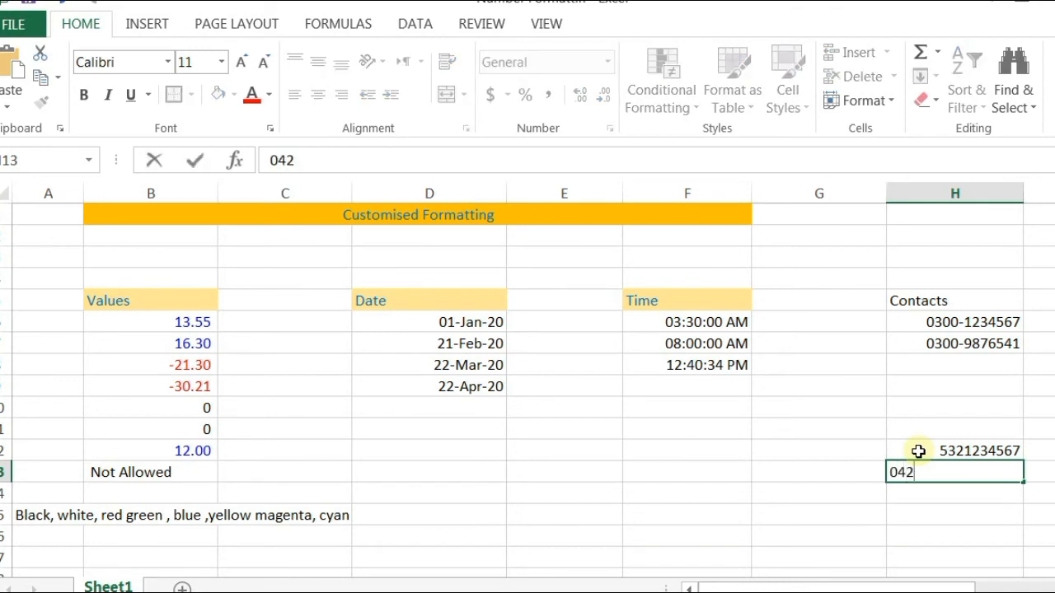
{"action": "type", "text": "51234567"}
{"action": "left_click", "coordinate": [981, 492]}
{"action": "left_click_drag", "start_coordinate": [943, 449], "coordinate": [961, 473]}
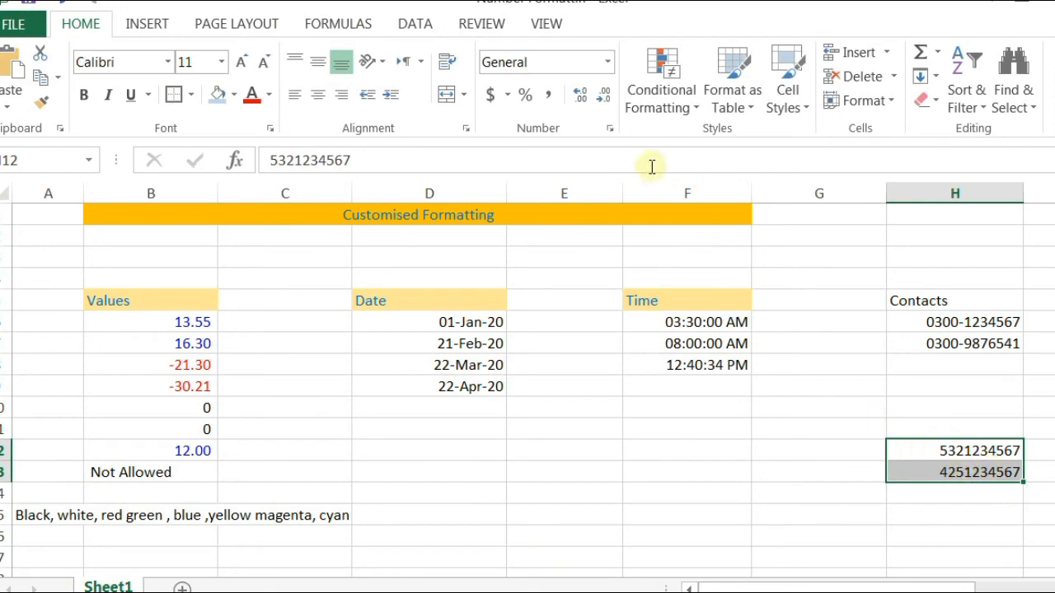
Step: Begin a custom format for the landlines with the bracketed area code "("000")"
{"action": "left_click", "coordinate": [609, 129]}
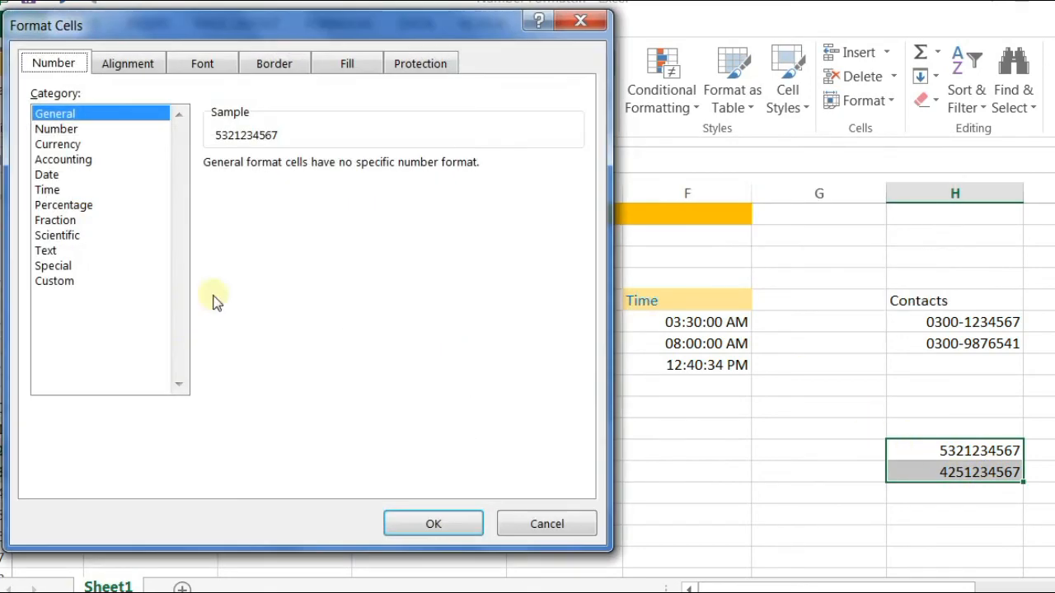
{"action": "left_click", "coordinate": [59, 281]}
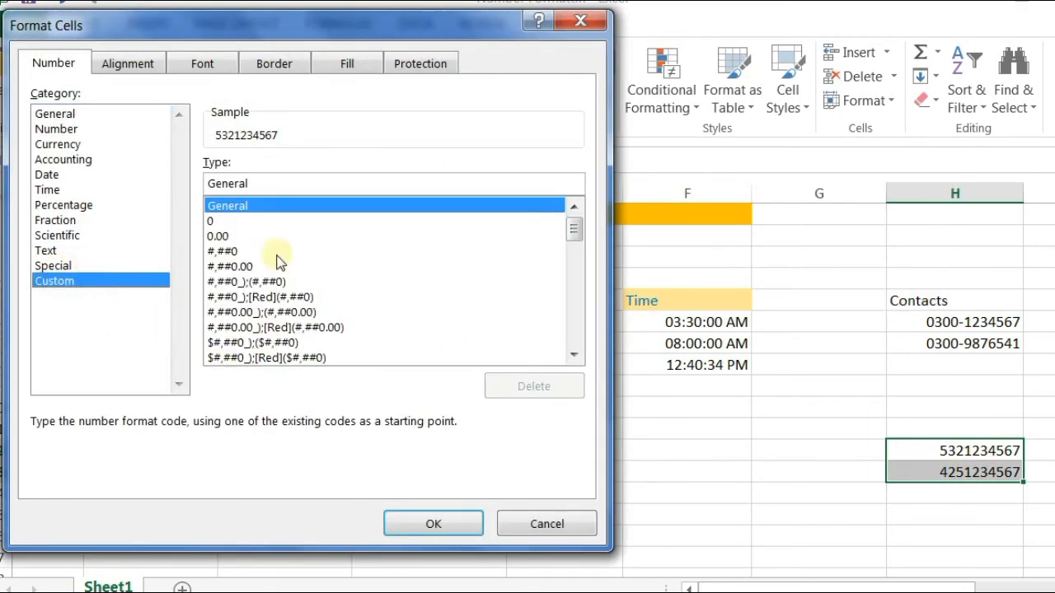
{"action": "left_click", "coordinate": [269, 176]}
{"action": "double_click", "coordinate": [269, 176]}
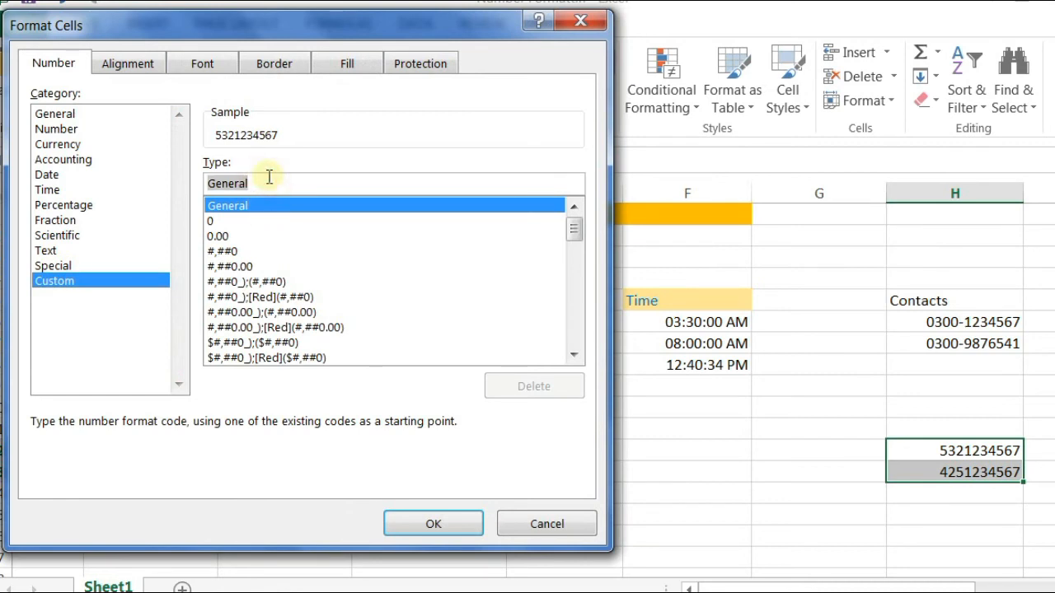
{"action": "type", "text": "\""}
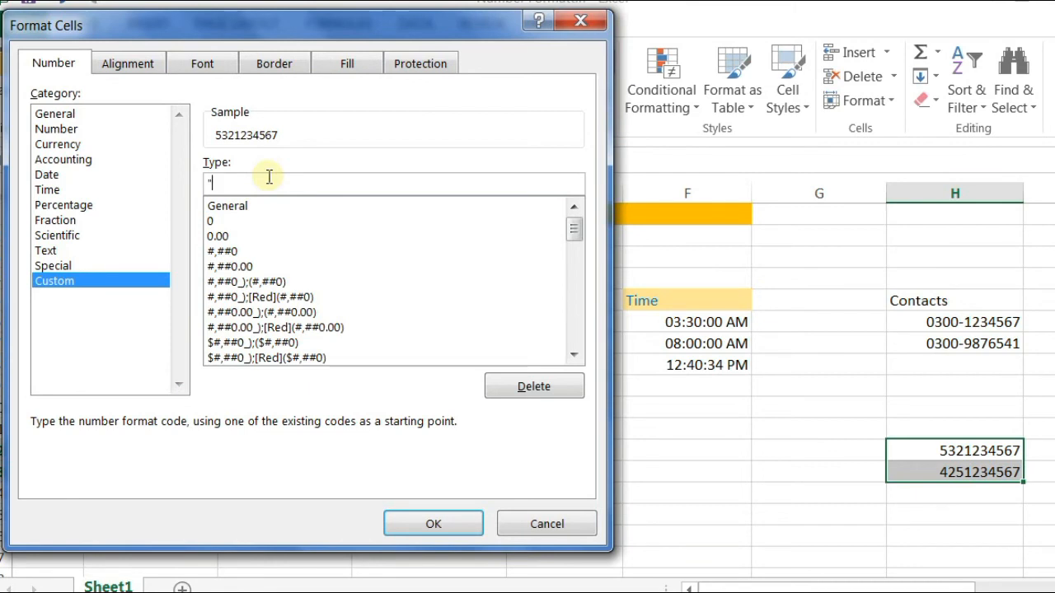
{"action": "type", "text": "(\""}
{"action": "key", "text": "Left"}
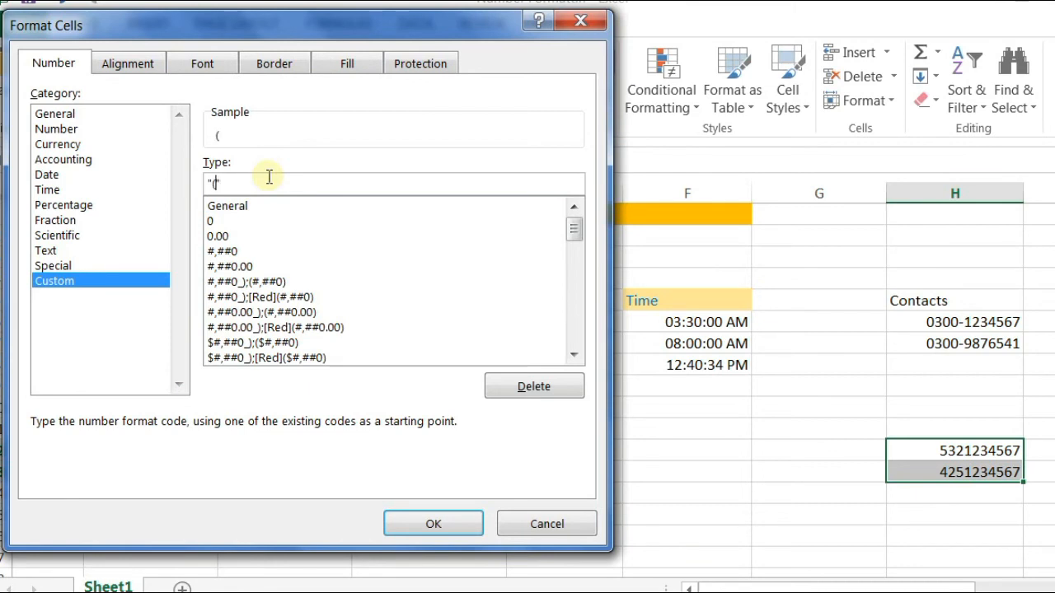
{"action": "type", "text": "0"}
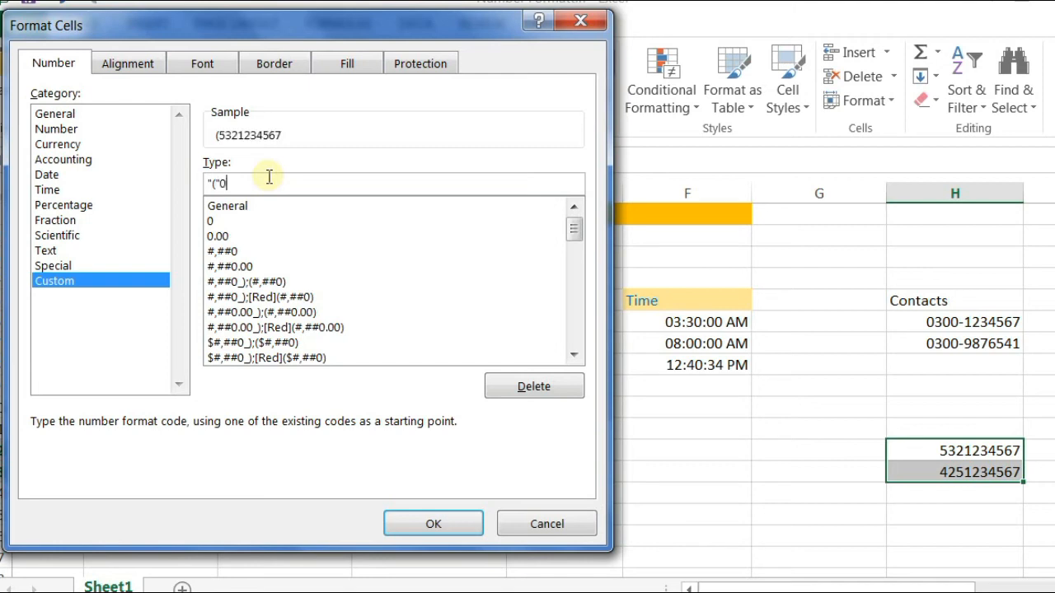
{"action": "type", "text": "00\")\""}
Step: Complete the code as "("000")"-0-0000000 and apply it to H12:H13
{"action": "key", "text": "Left"}
{"action": "key", "text": "Left"}
{"action": "key", "text": "Right"}
{"action": "key", "text": "Right"}
{"action": "type", "text": "-"}
{"action": "type", "text": "0-123"}
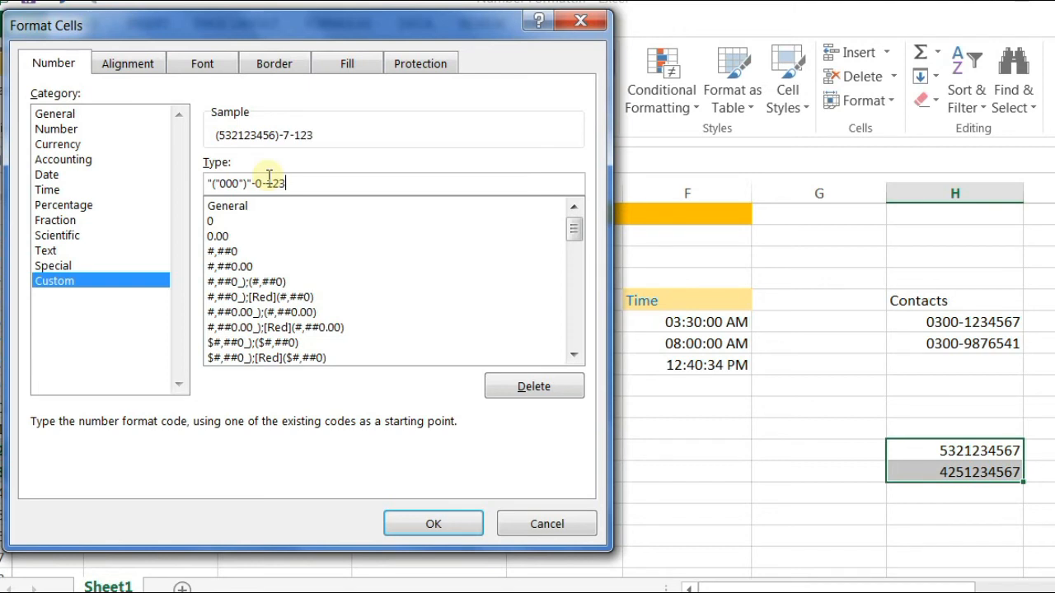
{"action": "key", "text": "BackSpace"}
{"action": "key", "text": "BackSpace"}
{"action": "key", "text": "BackSpace"}
{"action": "type", "text": "0000000"}
{"action": "left_click_drag", "start_coordinate": [312, 183], "coordinate": [265, 184]}
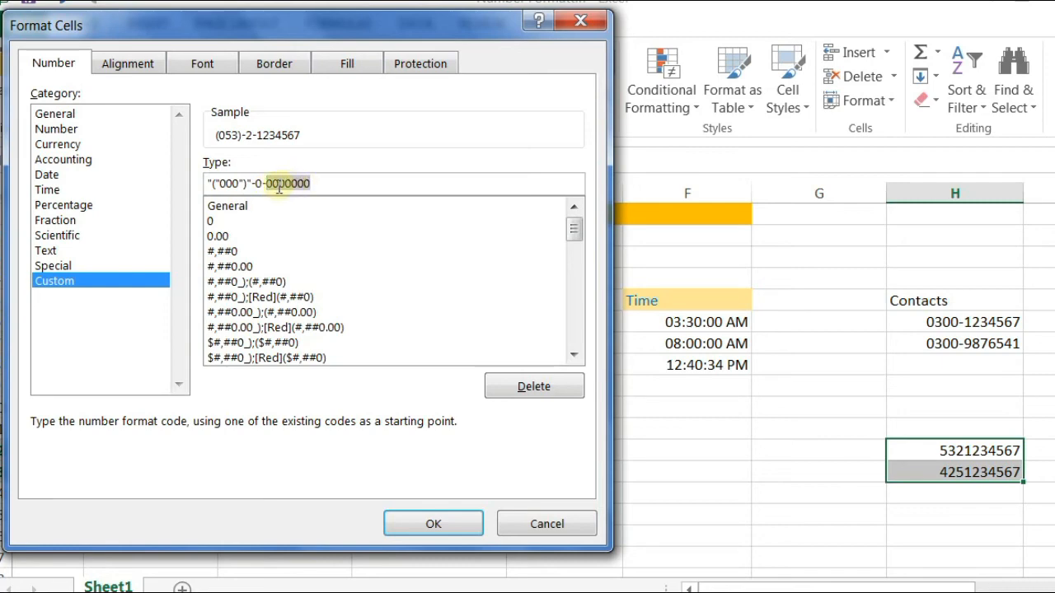
{"action": "left_click", "coordinate": [439, 524]}
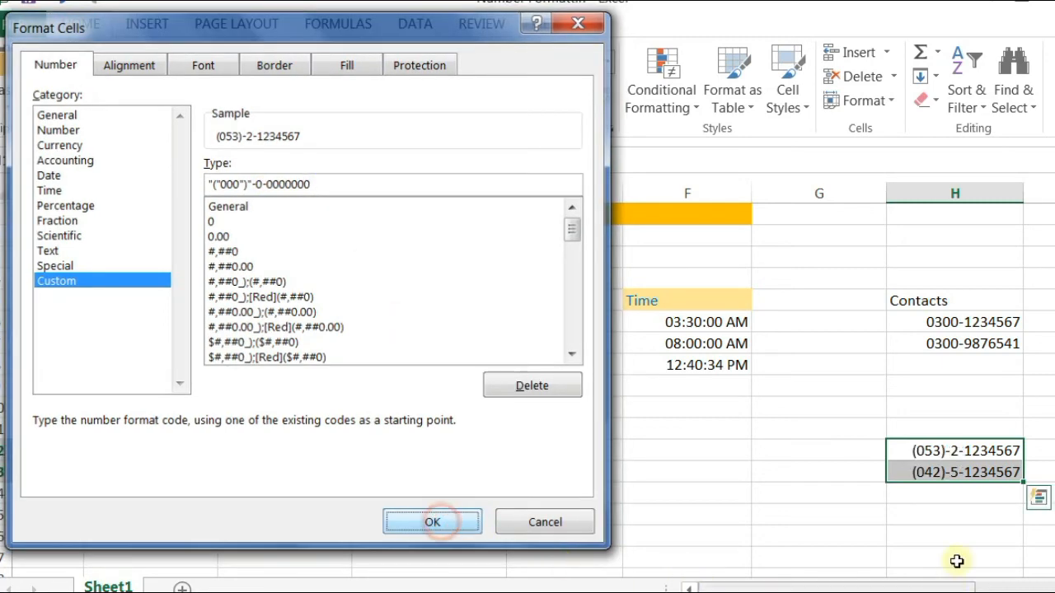
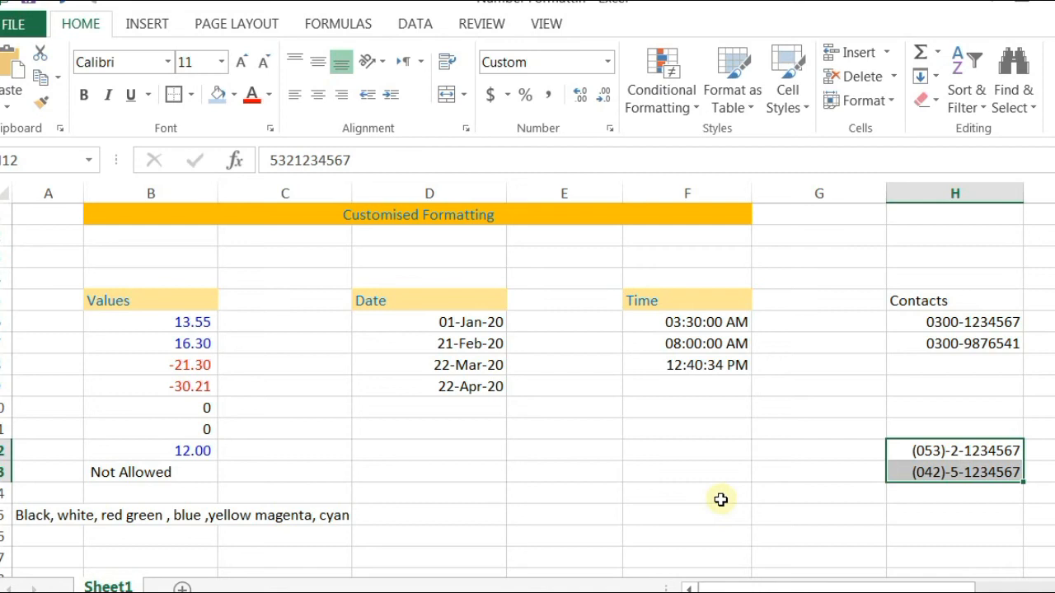
Step: Enter a new contact number in cell H14, correcting a mistyped digit
{"action": "left_click", "coordinate": [937, 498]}
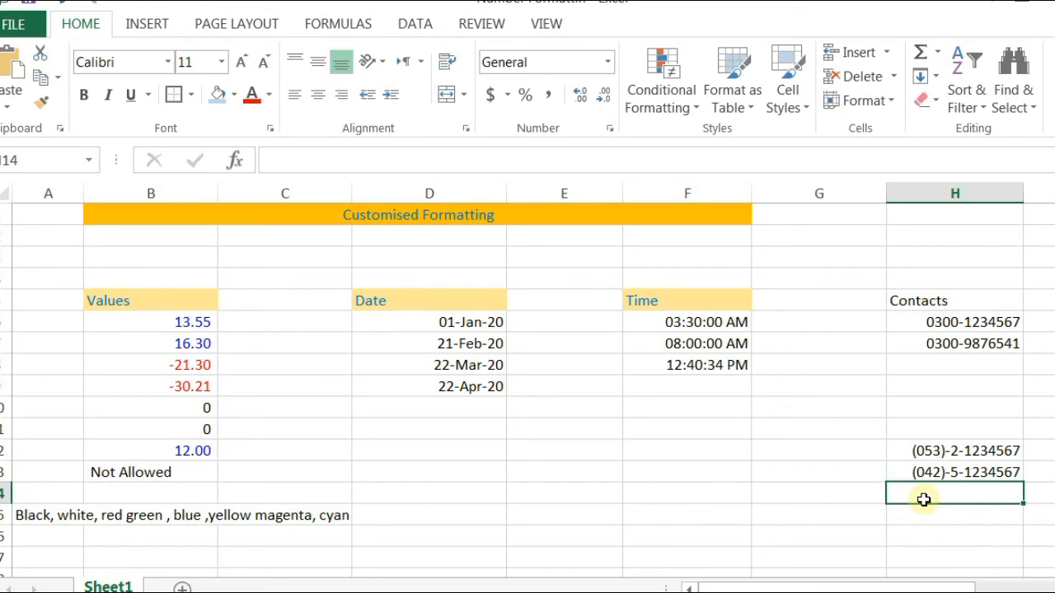
{"action": "type", "text": "052"}
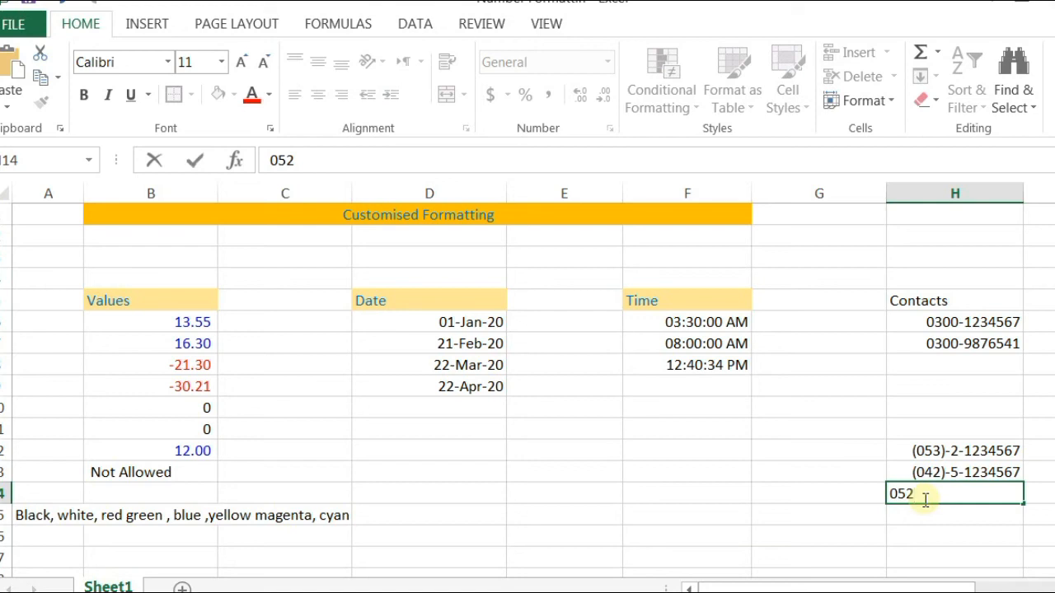
{"action": "type", "text": "35"}
{"action": "key", "text": "BackSpace"}
{"action": "type", "text": "1234567"}
{"action": "key", "text": "ctrl+Return"}
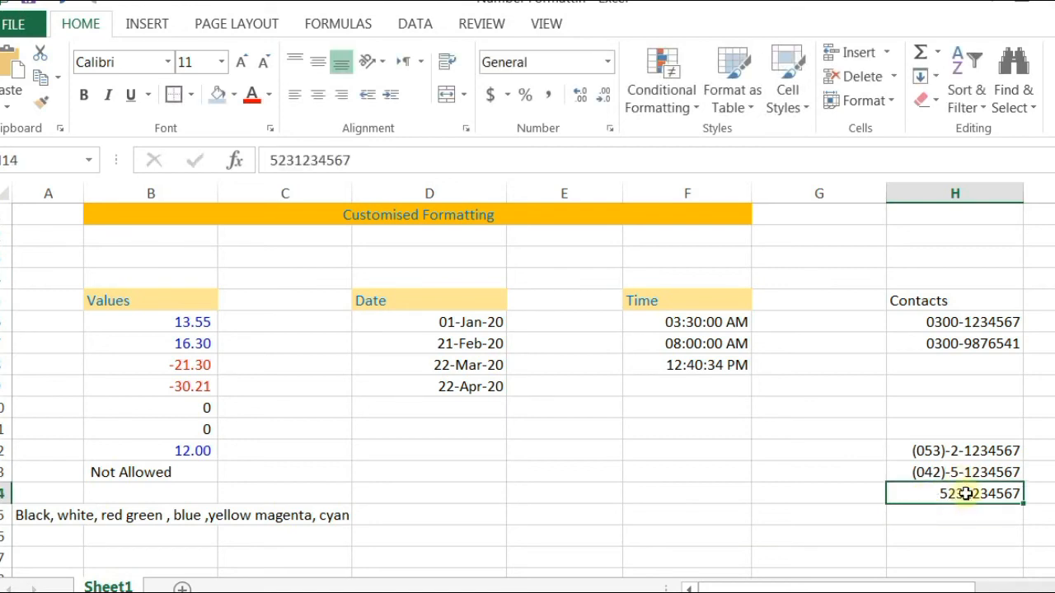
Step: Apply the custom ("000")-0-0000000 phone format to H14
{"action": "key", "text": "ctrl+1"}
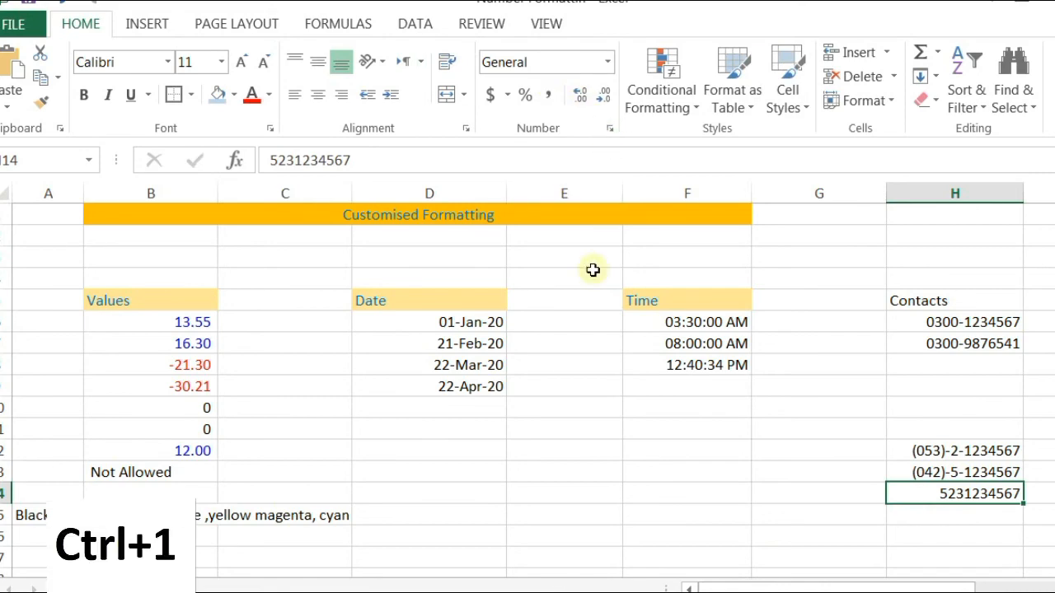
{"action": "left_click", "coordinate": [58, 283]}
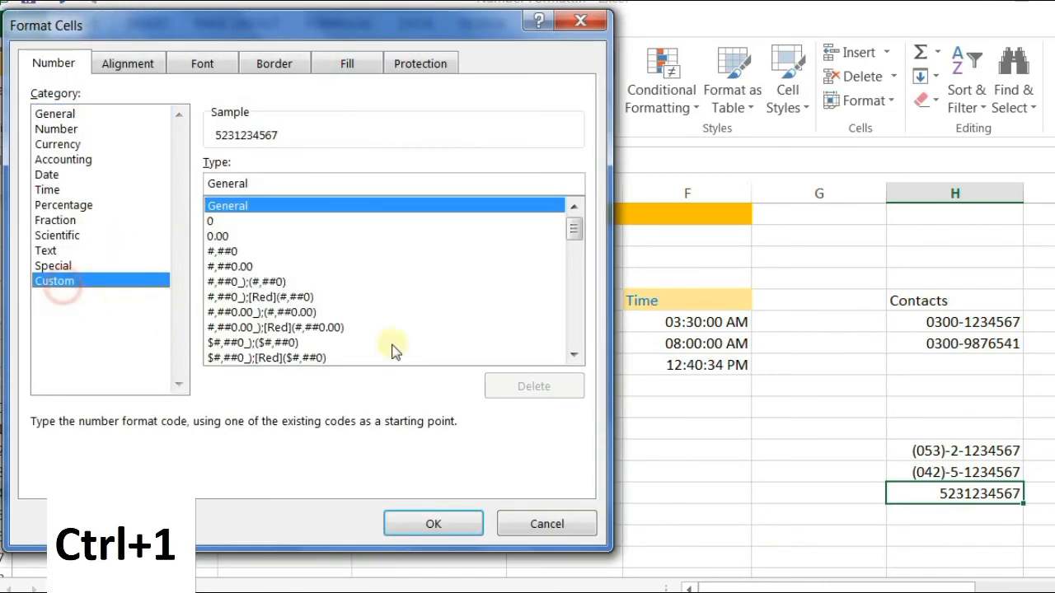
{"action": "left_click_drag", "start_coordinate": [577, 228], "coordinate": [574, 333]}
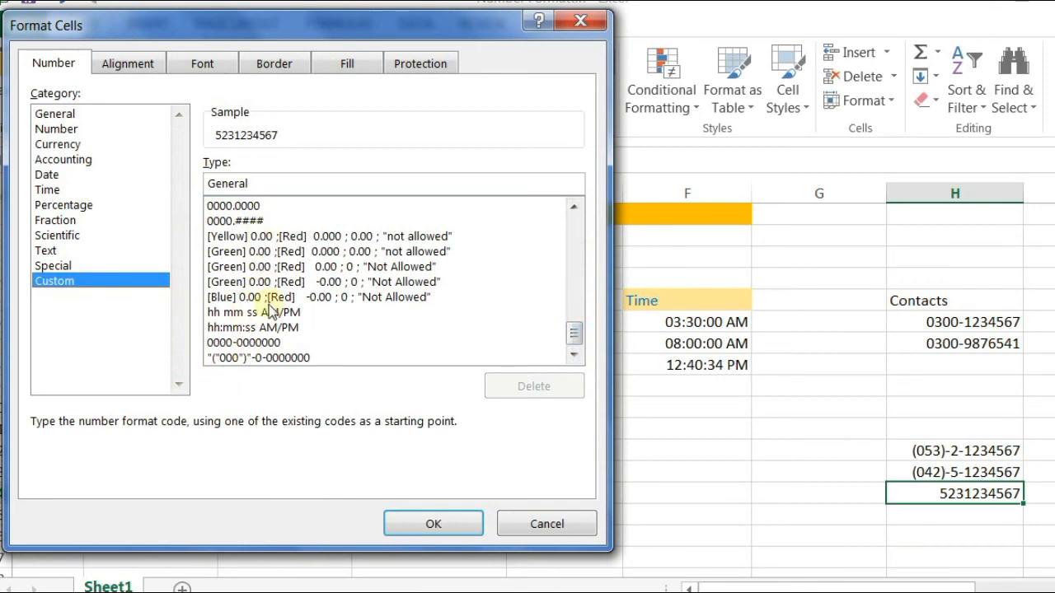
{"action": "left_click", "coordinate": [257, 361]}
{"action": "left_click", "coordinate": [419, 524]}
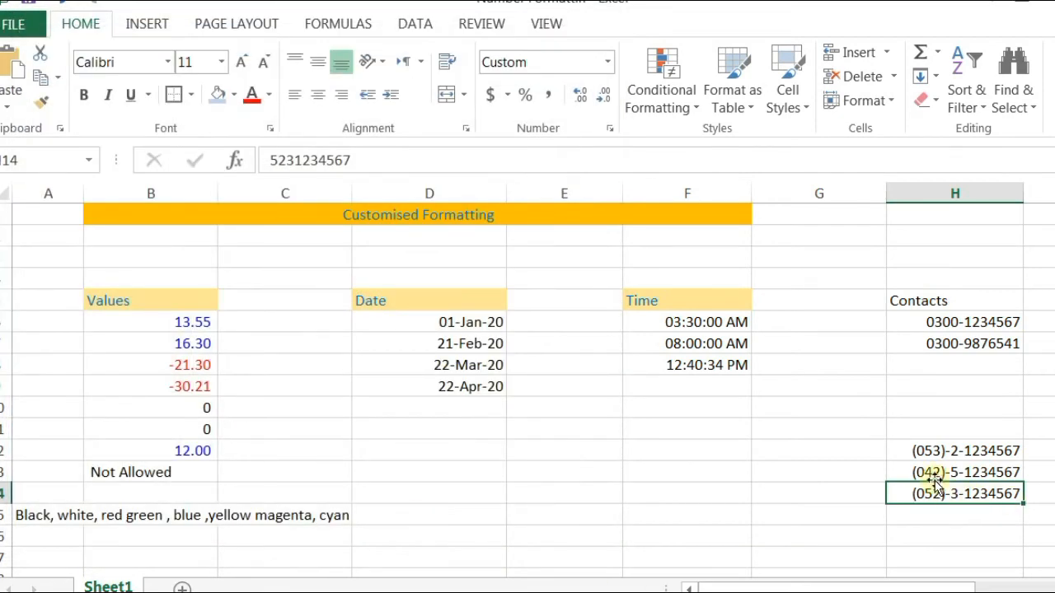
{"action": "scroll", "coordinate": [925, 489], "scroll_direction": "down", "scroll_amount": 2}
{"action": "left_click_drag", "start_coordinate": [925, 380], "coordinate": [972, 511]}
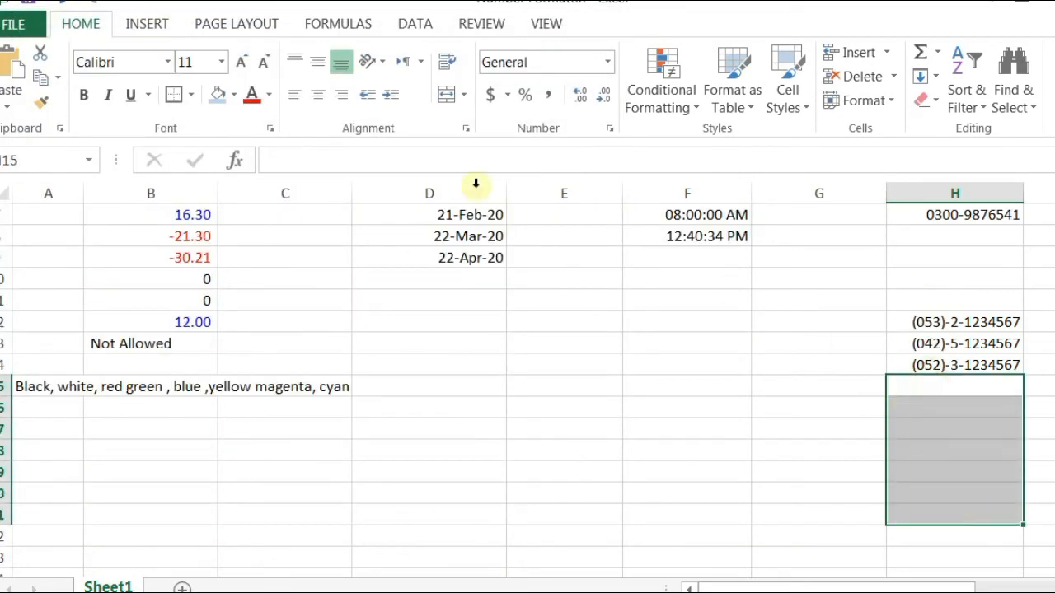
Step: Give H15:H21 the custom ("000")-0-0000000 phone format
{"action": "left_click", "coordinate": [609, 129]}
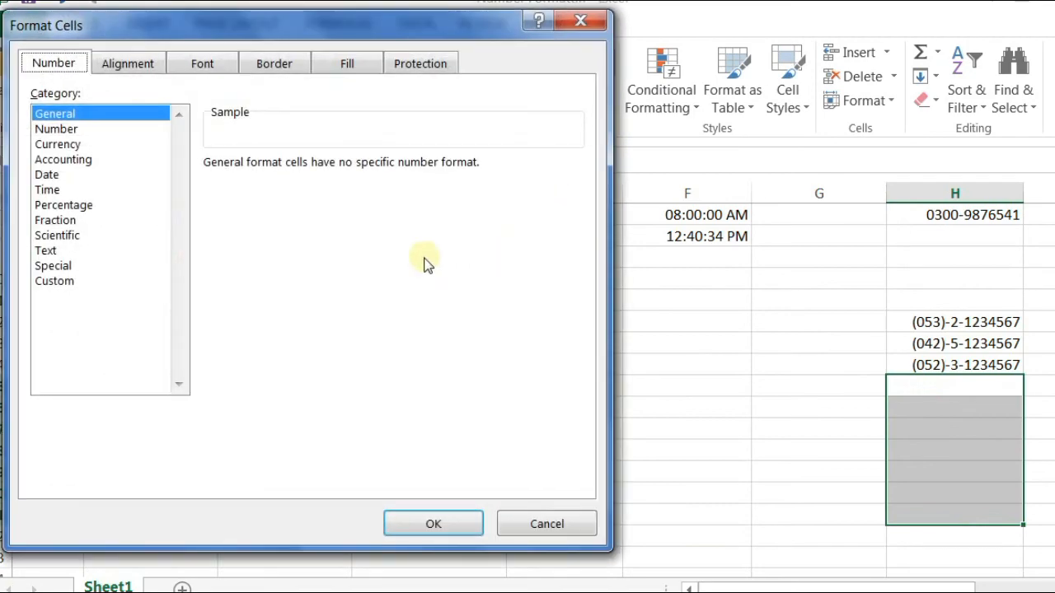
{"action": "left_click", "coordinate": [41, 282]}
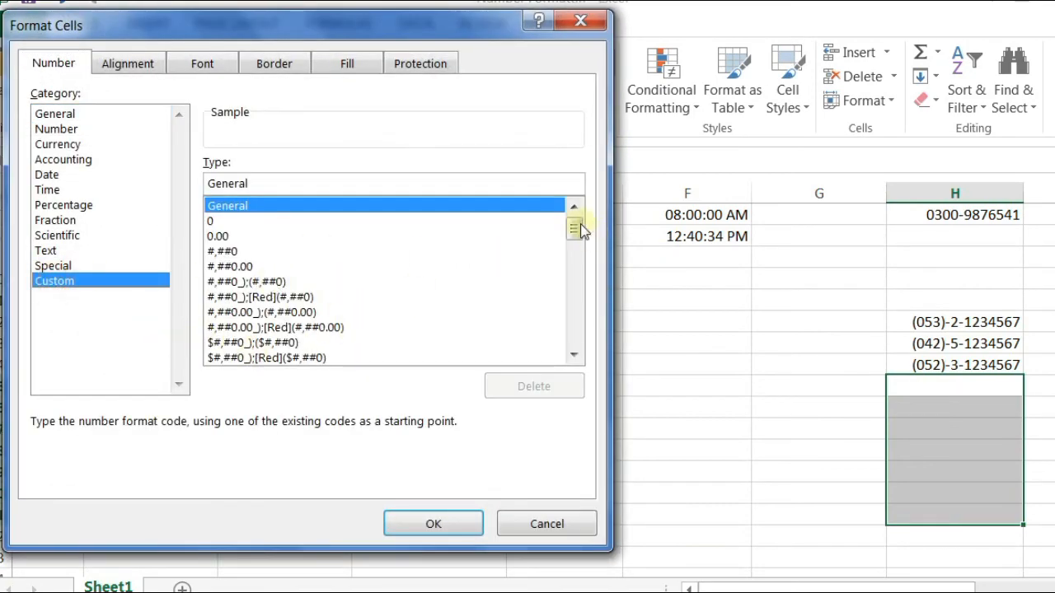
{"action": "left_click_drag", "start_coordinate": [580, 224], "coordinate": [579, 348]}
{"action": "left_click", "coordinate": [275, 358]}
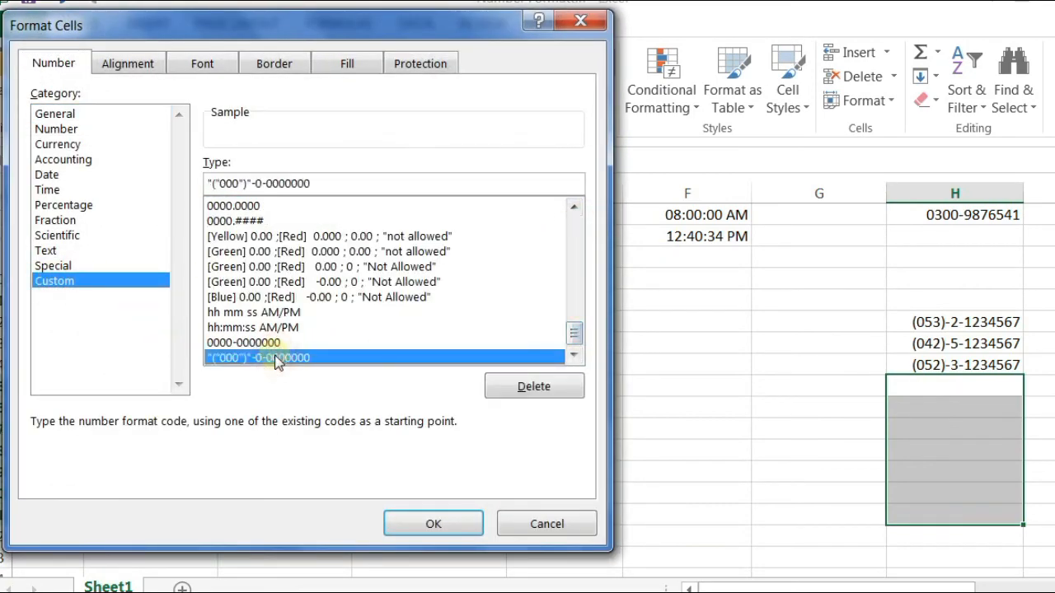
{"action": "left_click", "coordinate": [404, 523]}
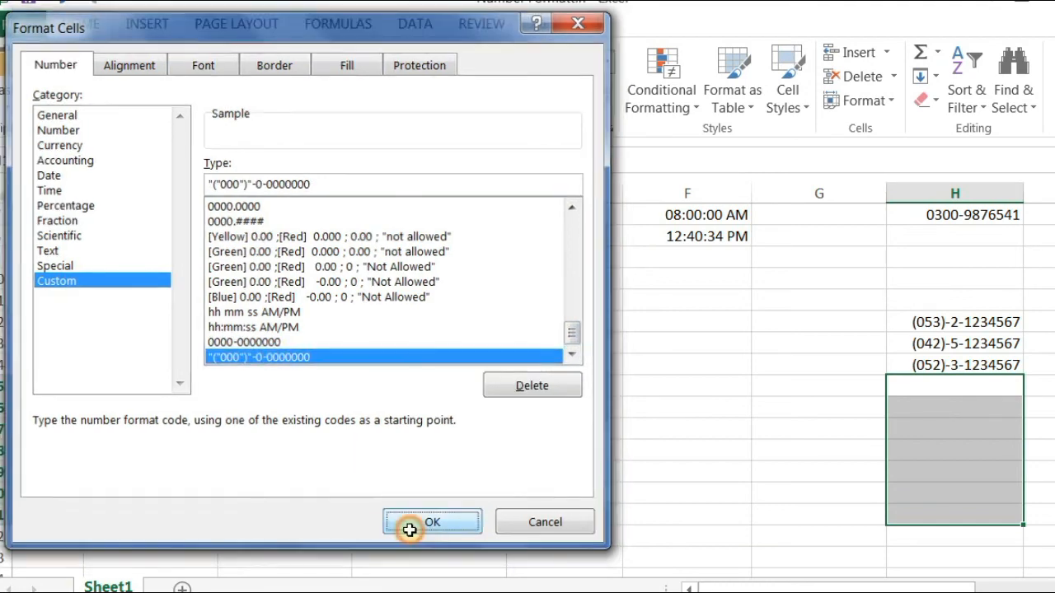
Step: Enter a contact number in H15 and compare it with the original contacts in H6:H9
{"action": "left_click", "coordinate": [956, 390]}
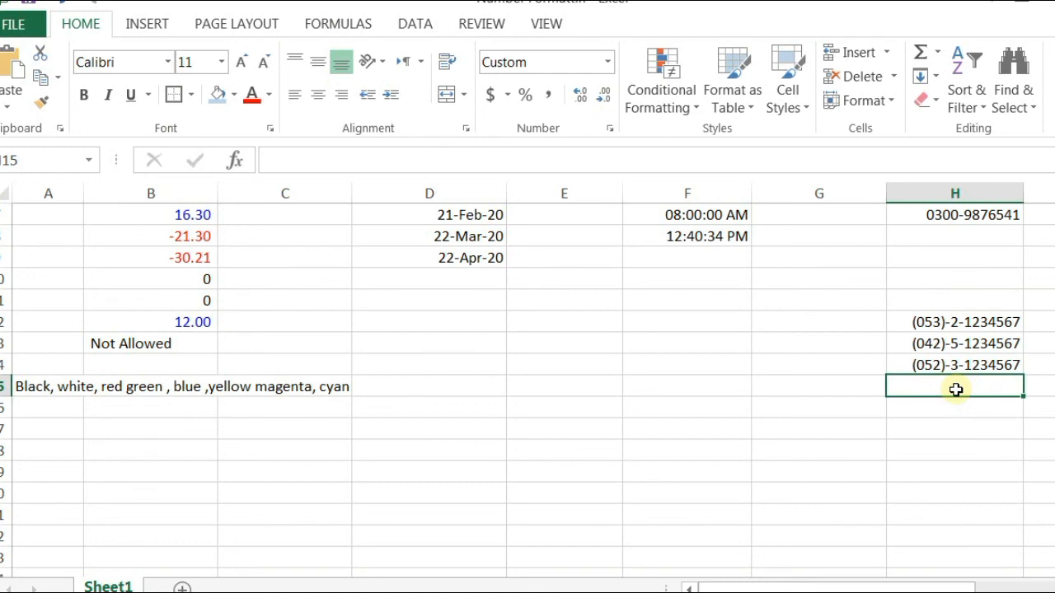
{"action": "type", "text": "041"}
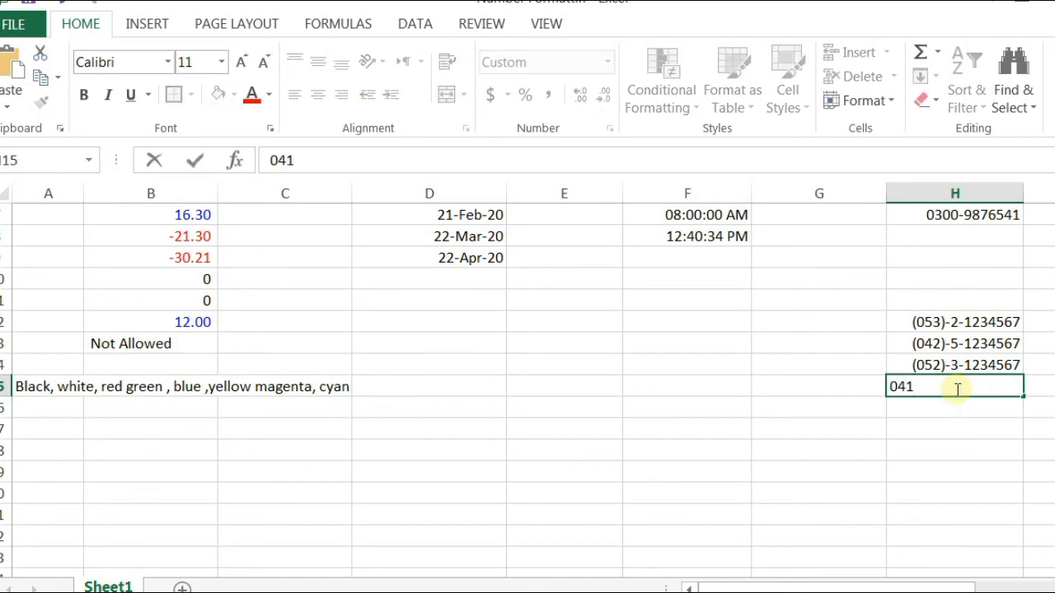
{"action": "type", "text": "2123456+"}
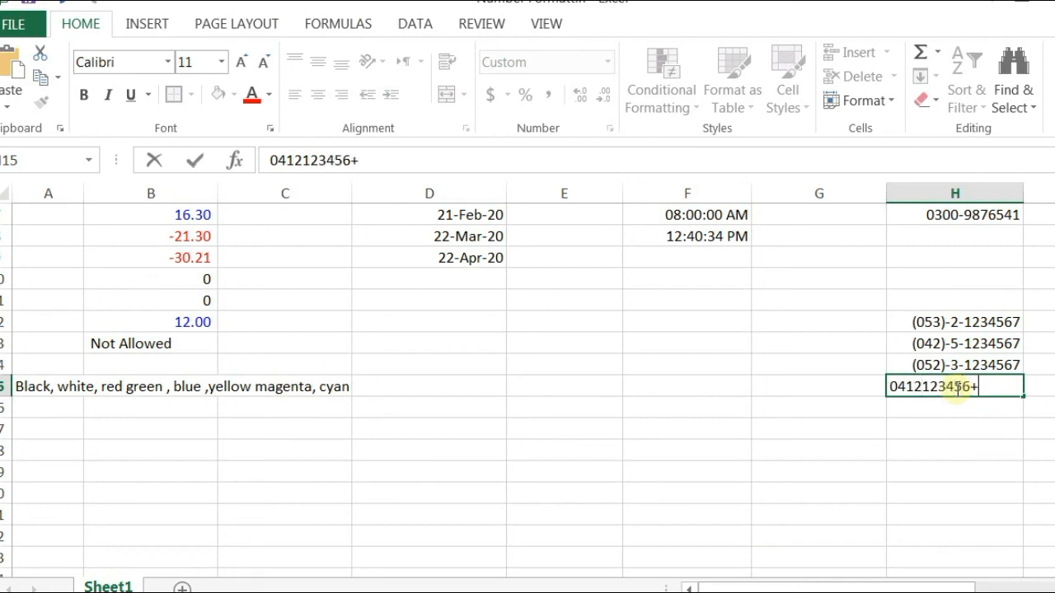
{"action": "key", "text": "BackSpace"}
{"action": "type", "text": "7"}
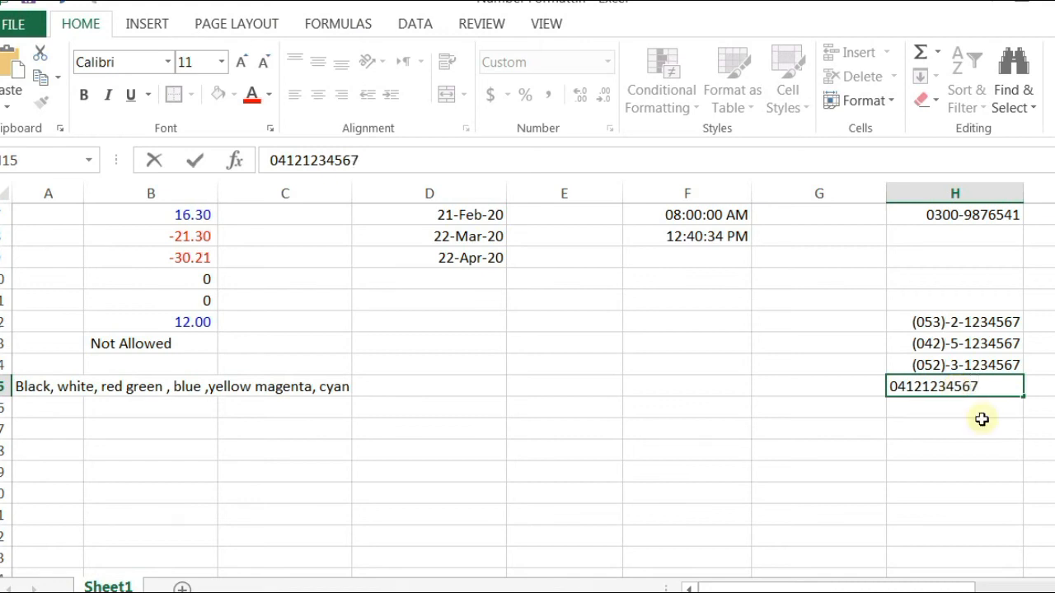
{"action": "key", "text": "Return"}
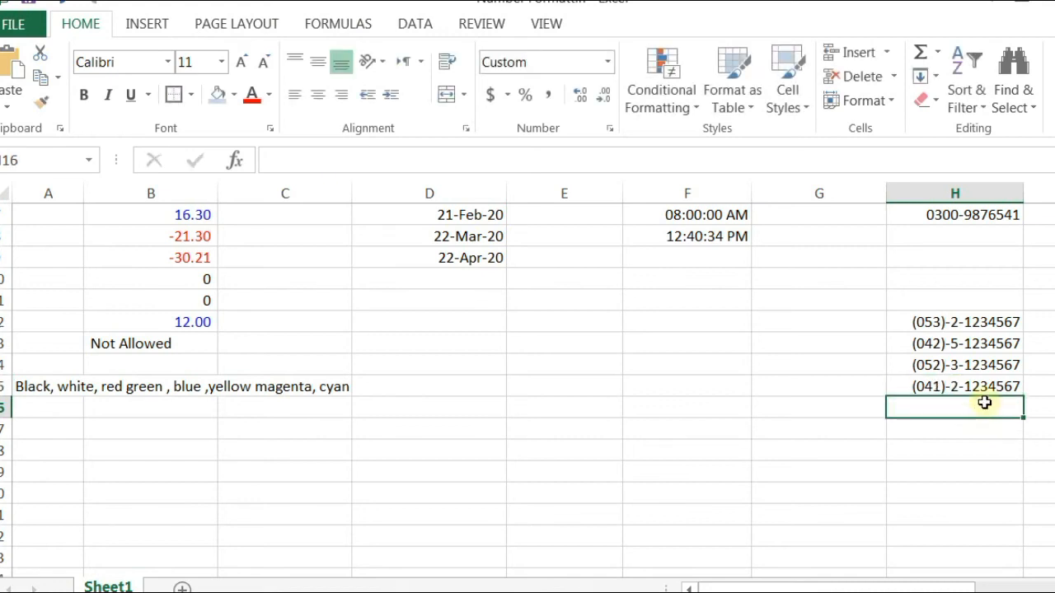
{"action": "left_click", "coordinate": [984, 385]}
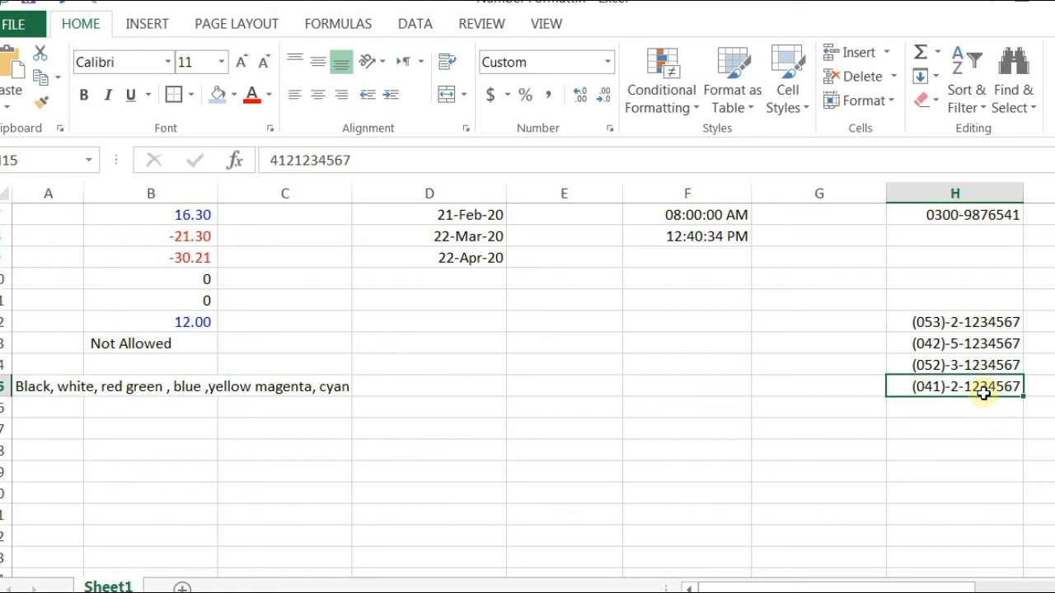
{"action": "scroll", "coordinate": [983, 393], "scroll_direction": "up", "scroll_amount": 2}
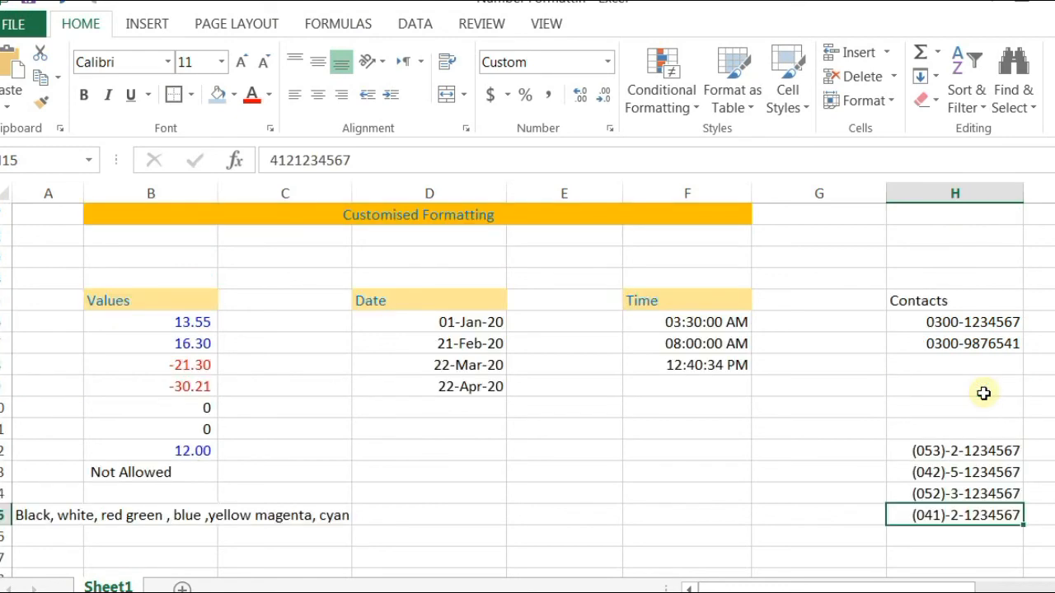
{"action": "left_click_drag", "start_coordinate": [961, 325], "coordinate": [969, 383]}
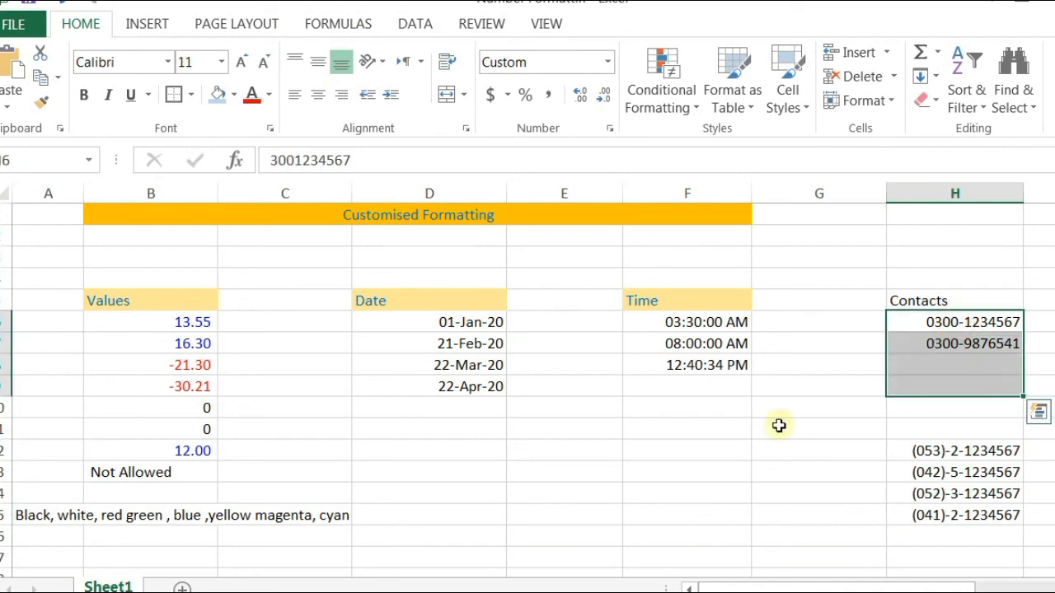
{"action": "scroll", "coordinate": [641, 437], "scroll_direction": "down", "scroll_amount": 3}
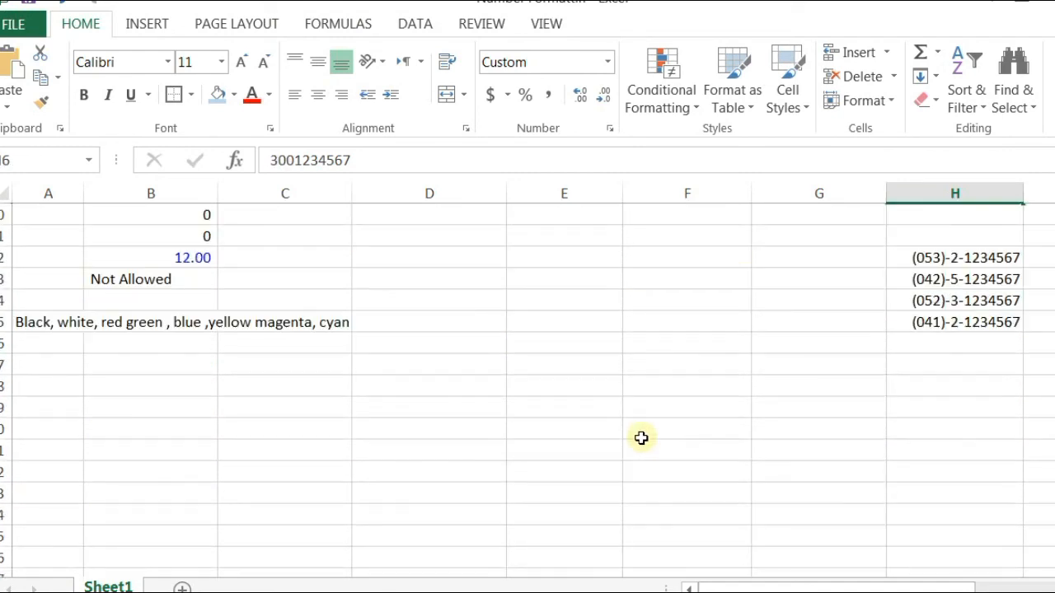
Step: Enter 23, 34, 45 and 56 down column E starting at E17
{"action": "scroll", "coordinate": [528, 377], "scroll_direction": "up", "scroll_amount": 3}
{"action": "scroll", "coordinate": [544, 427], "scroll_direction": "down", "scroll_amount": 3}
{"action": "left_click", "coordinate": [548, 363]}
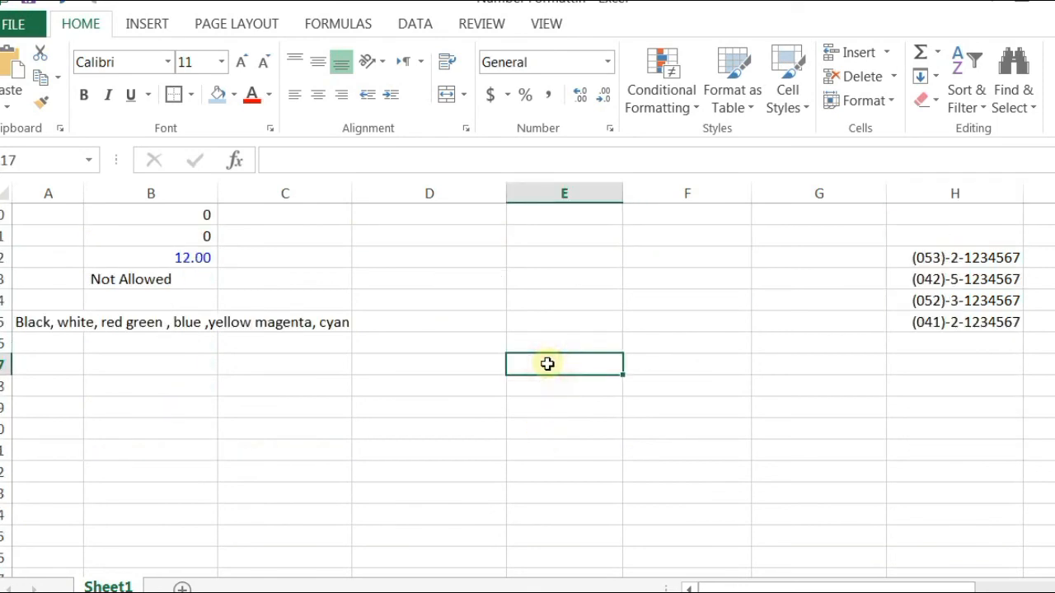
{"action": "type", "text": "23"}
{"action": "key", "text": "Return"}
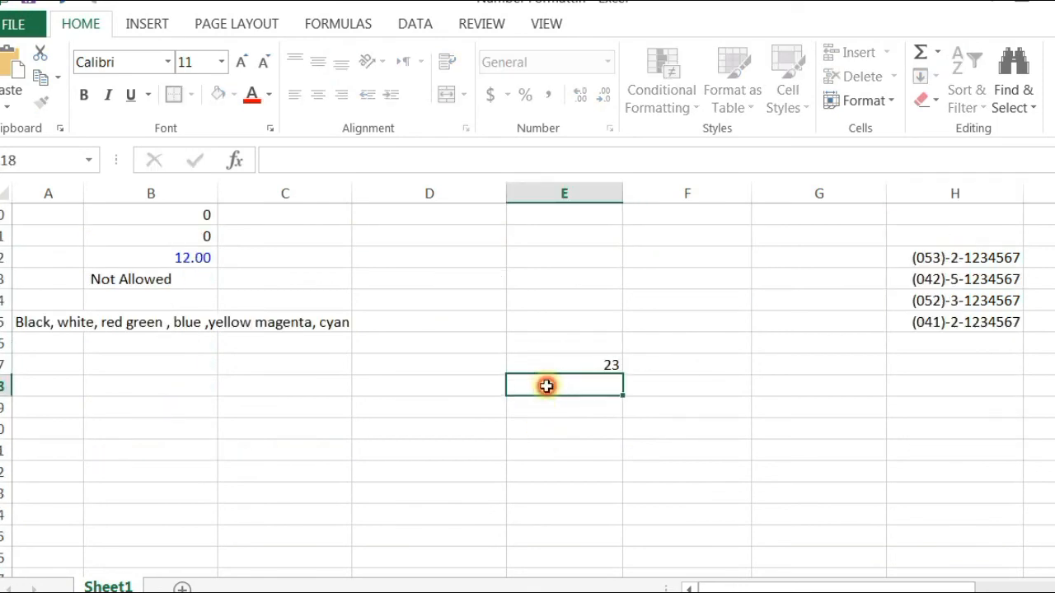
{"action": "type", "text": "34"}
{"action": "key", "text": "Return"}
{"action": "type", "text": "45"}
{"action": "key", "text": "Return"}
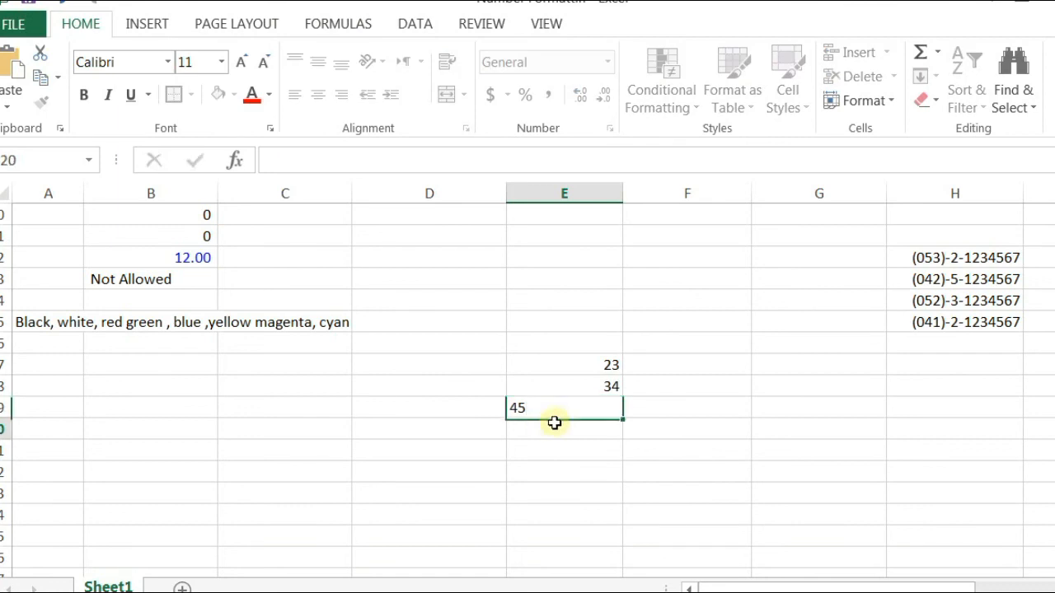
{"action": "type", "text": "56"}
Step: Put 677 in E22 and 56 in E21, then select E17:E22
{"action": "left_click", "coordinate": [567, 466]}
{"action": "type", "text": "677"}
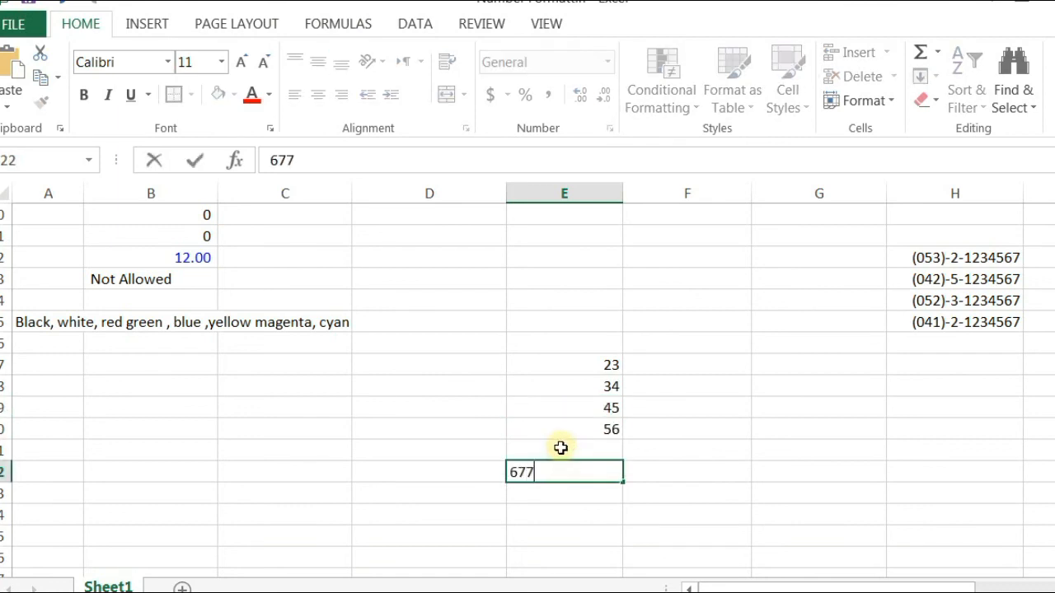
{"action": "left_click", "coordinate": [561, 448]}
{"action": "left_click", "coordinate": [569, 492]}
{"action": "left_click", "coordinate": [572, 449]}
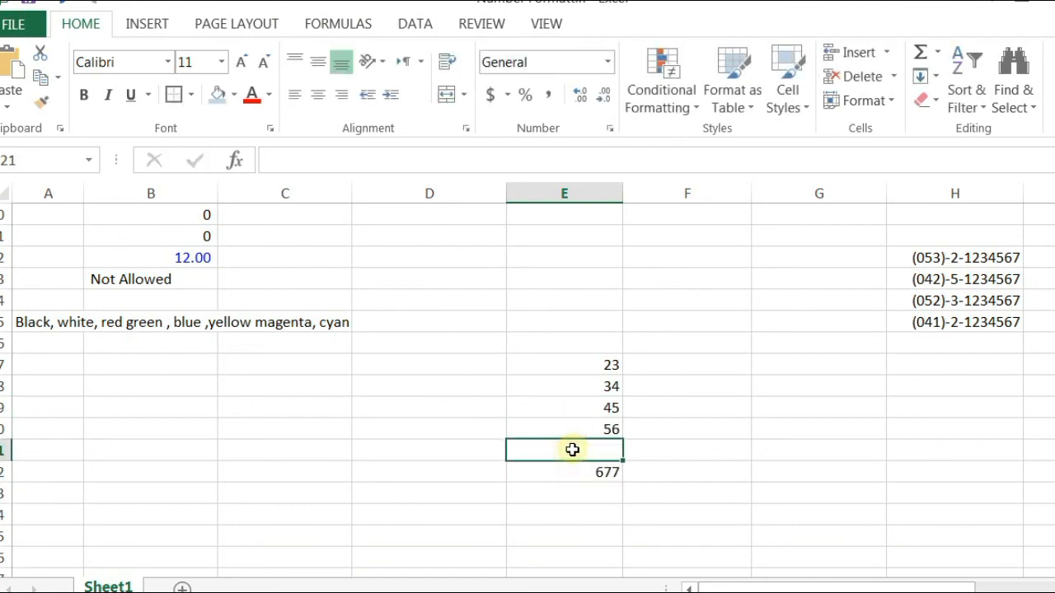
{"action": "type", "text": "56"}
{"action": "left_click", "coordinate": [682, 488]}
{"action": "left_click_drag", "start_coordinate": [570, 365], "coordinate": [599, 470]}
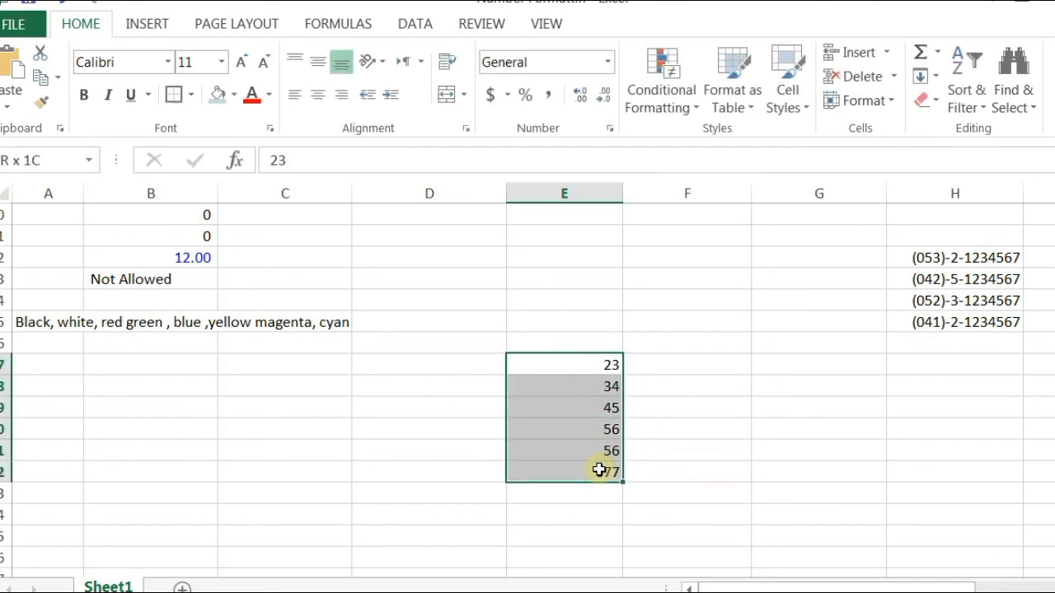
{"action": "left_click", "coordinate": [609, 129]}
Step: Apply the custom code 0.00 "#" to E17:E22 so values read like 23.00 #
{"action": "left_click", "coordinate": [59, 280]}
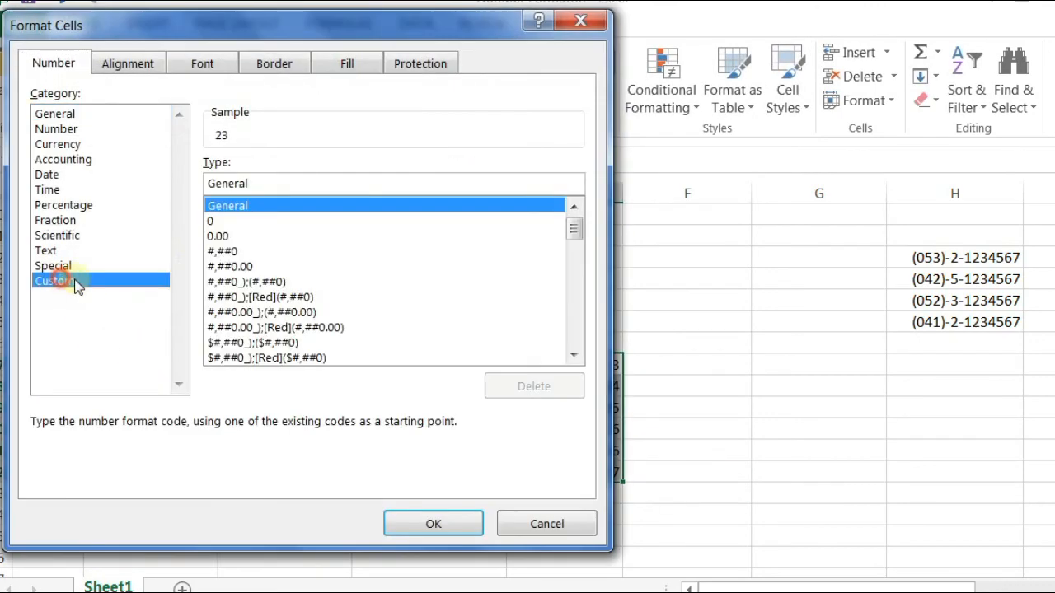
{"action": "left_click_drag", "start_coordinate": [361, 30], "coordinate": [444, 1]}
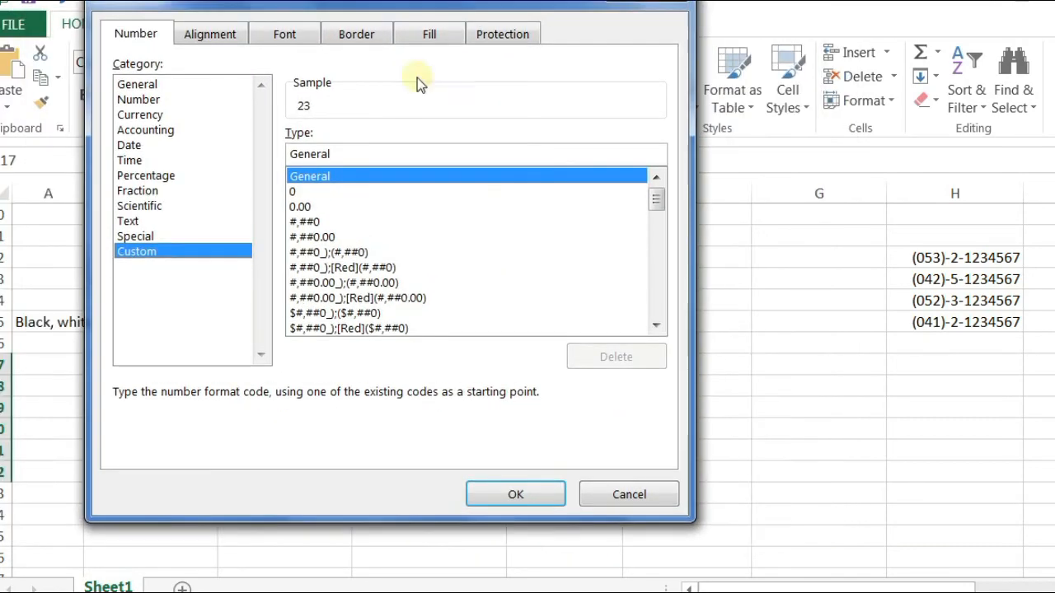
{"action": "double_click", "coordinate": [357, 156]}
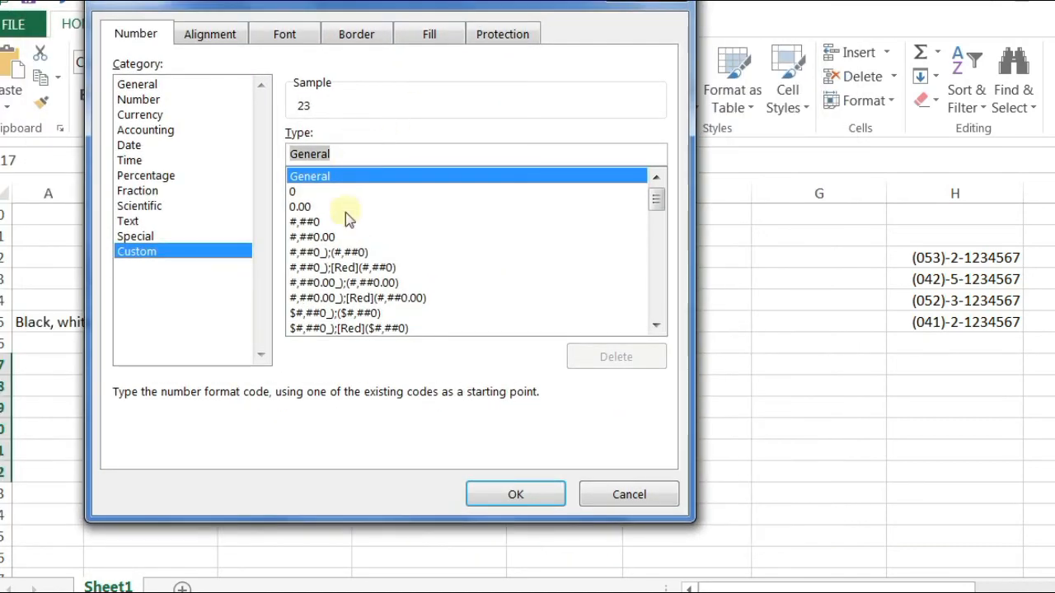
{"action": "type", "text": "0"}
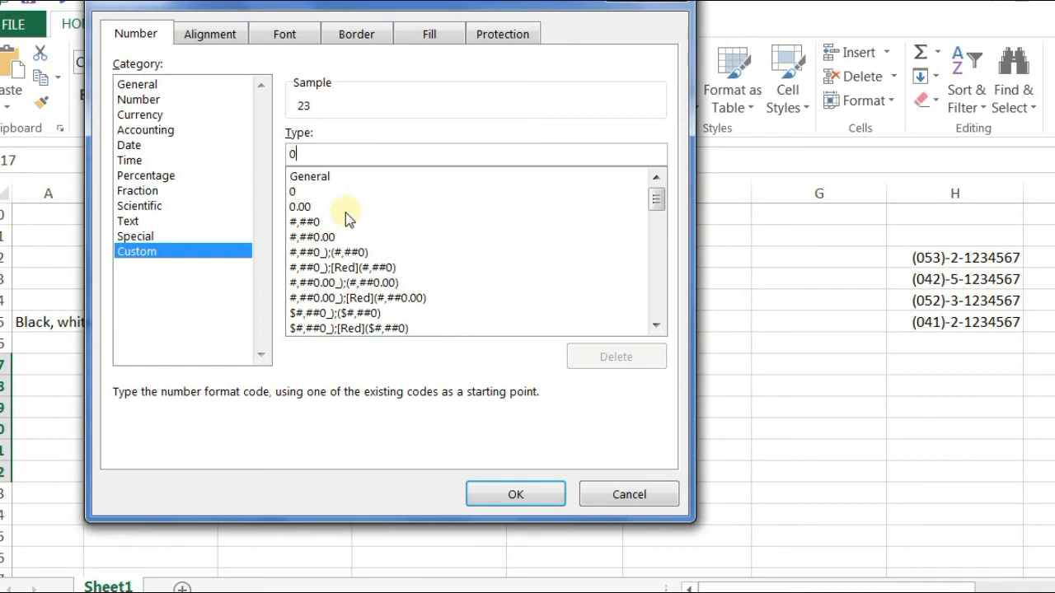
{"action": "type", "text": ".00"}
{"action": "key", "text": "Left"}
{"action": "key", "text": "Right"}
{"action": "type", "text": "\""}
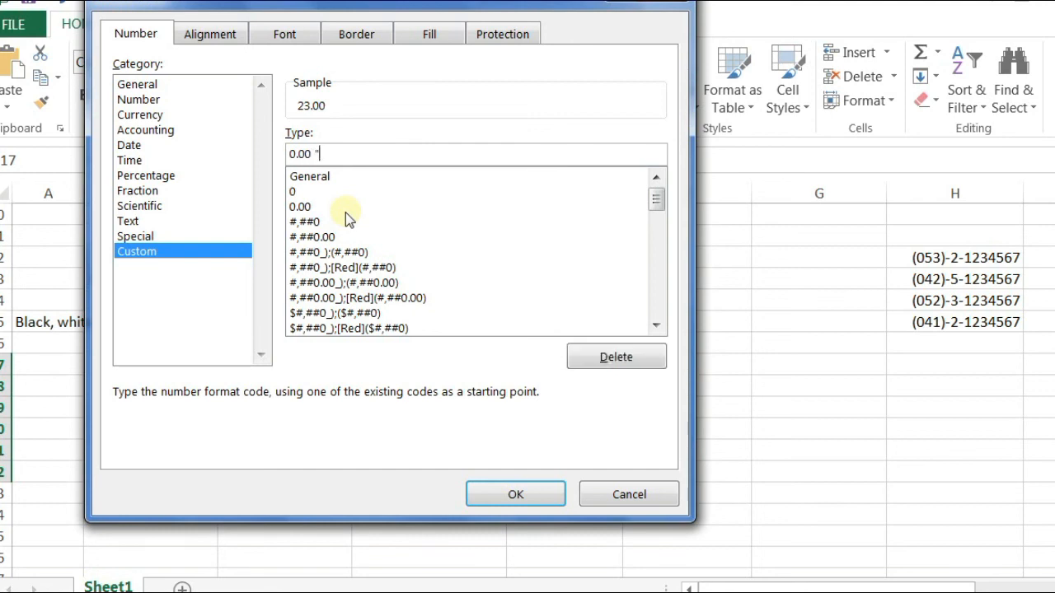
{"action": "type", "text": "#\""}
{"action": "key", "text": "Left"}
{"action": "key", "text": "Return"}
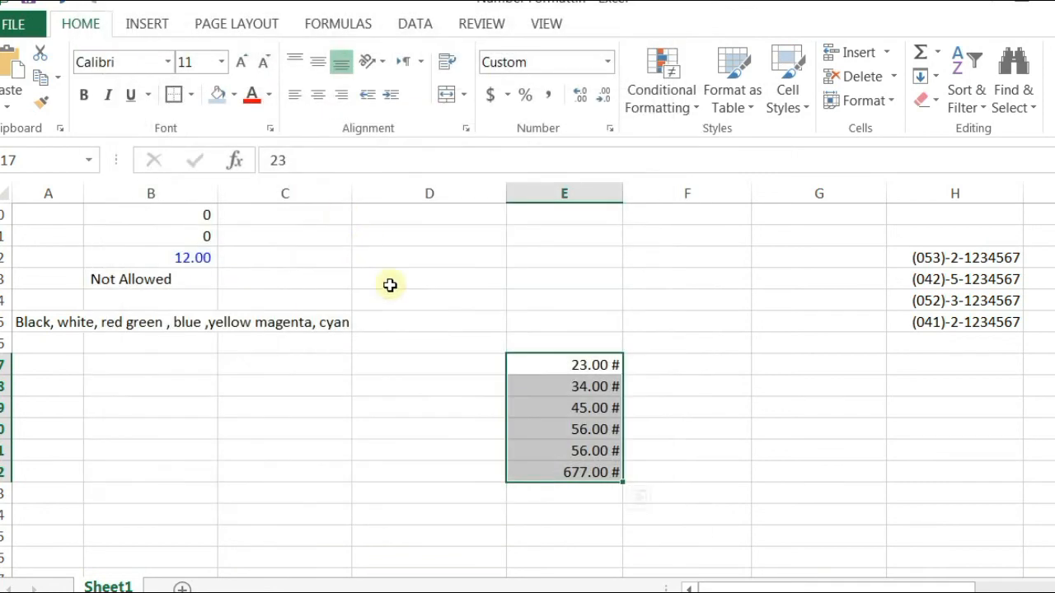
{"action": "left_click", "coordinate": [602, 363]}
{"action": "left_click_drag", "start_coordinate": [603, 384], "coordinate": [602, 474]}
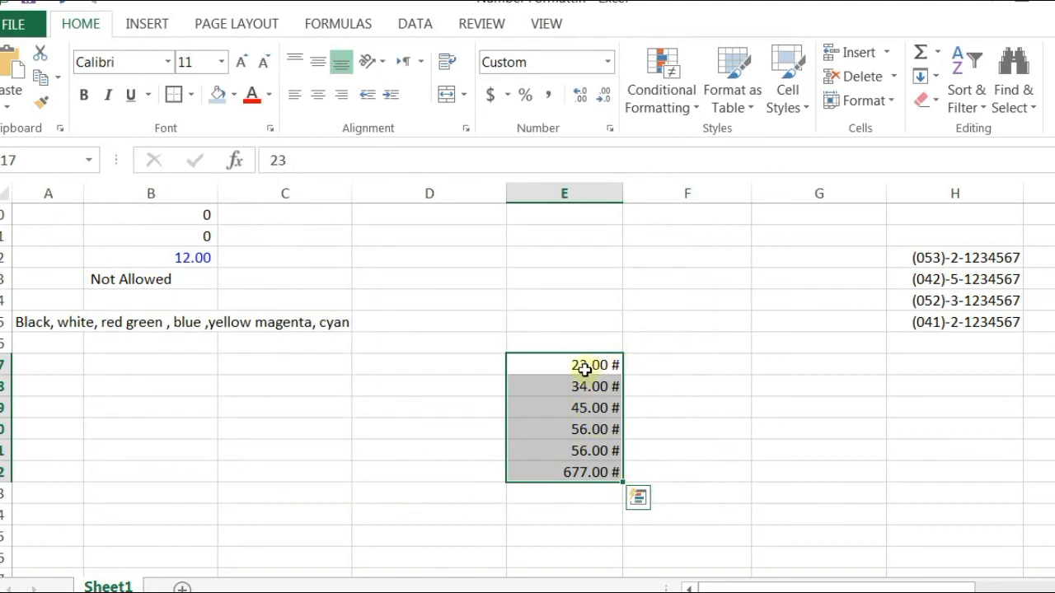
Step: Change the E17:E22 format code to "Rs" 0.00 "#" so values read Rs 23.00 #
{"action": "left_click", "coordinate": [610, 128]}
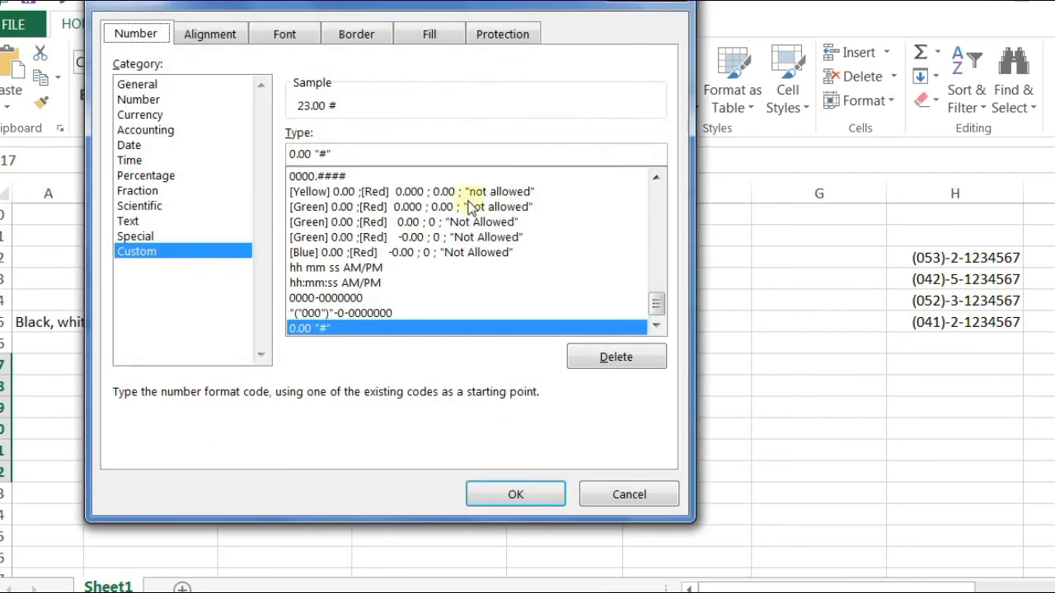
{"action": "left_click_drag", "start_coordinate": [332, 155], "coordinate": [316, 159]}
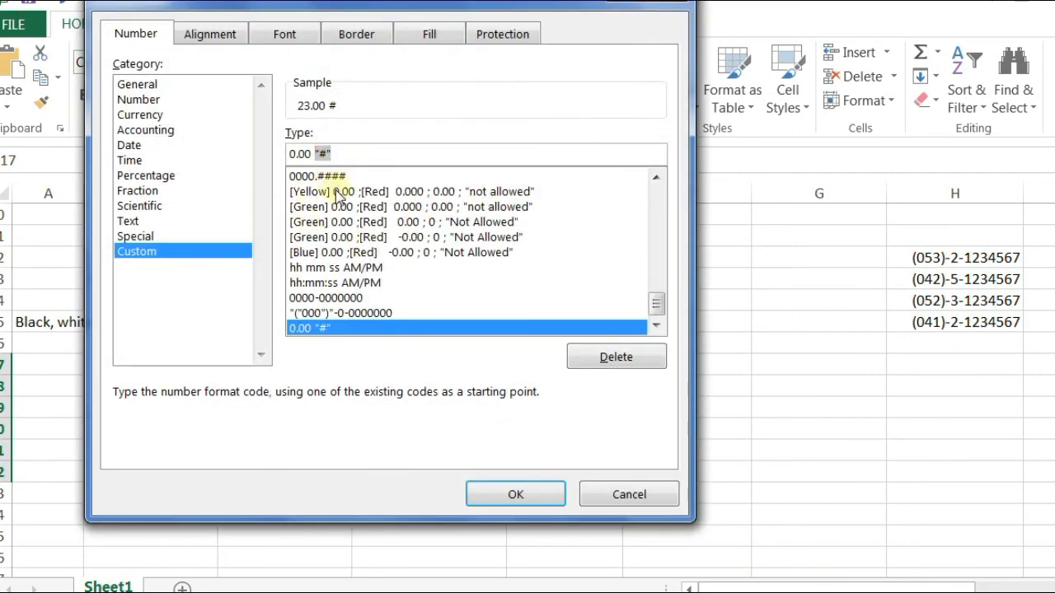
{"action": "left_click", "coordinate": [308, 154]}
{"action": "double_click", "coordinate": [311, 154]}
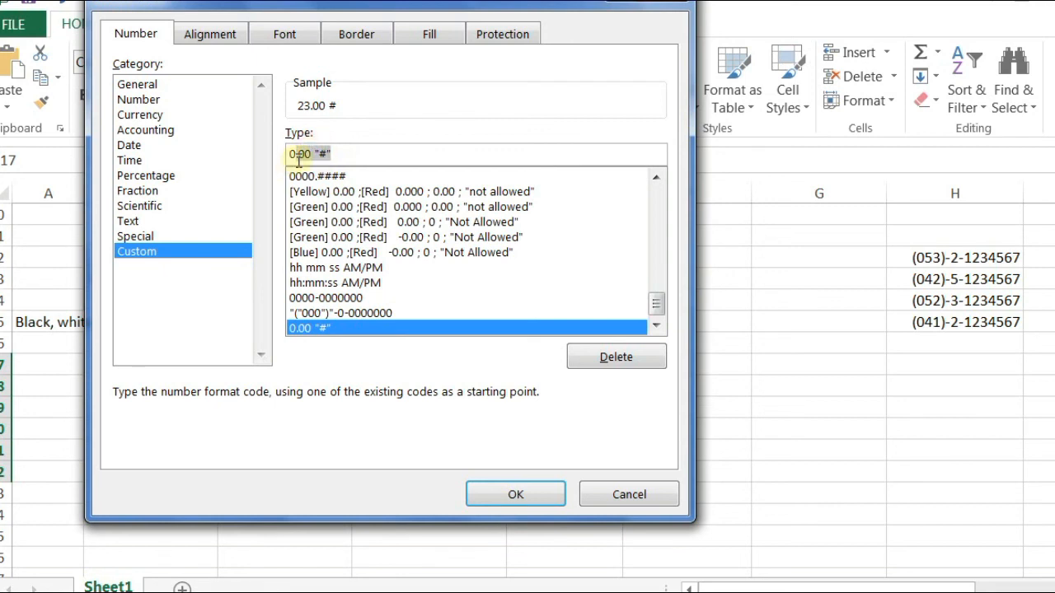
{"action": "left_click", "coordinate": [348, 150]}
{"action": "left_click", "coordinate": [334, 153]}
{"action": "left_click_drag", "start_coordinate": [331, 152], "coordinate": [316, 153]}
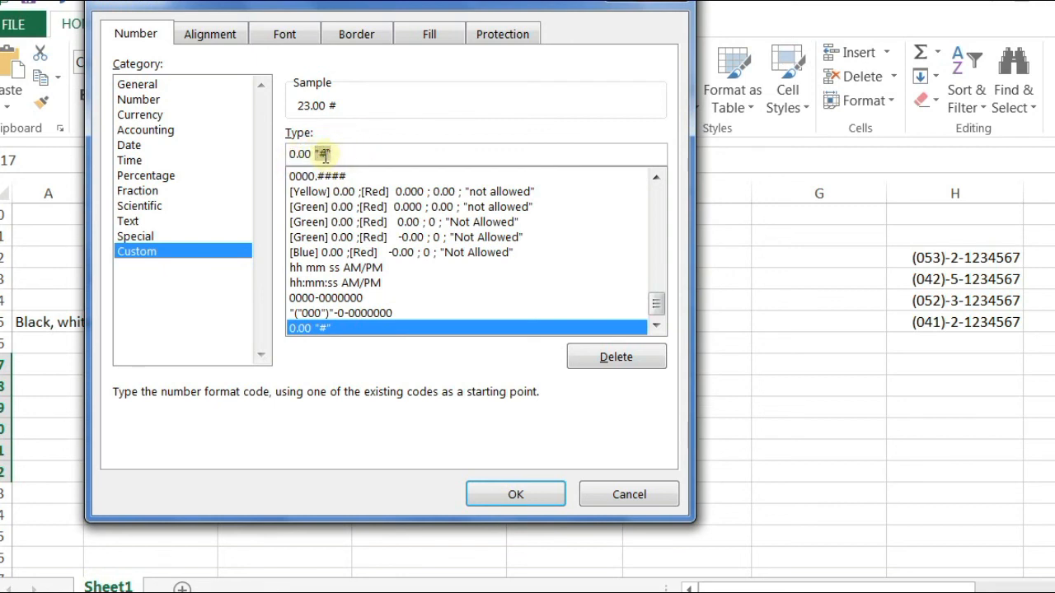
{"action": "left_click", "coordinate": [289, 153]}
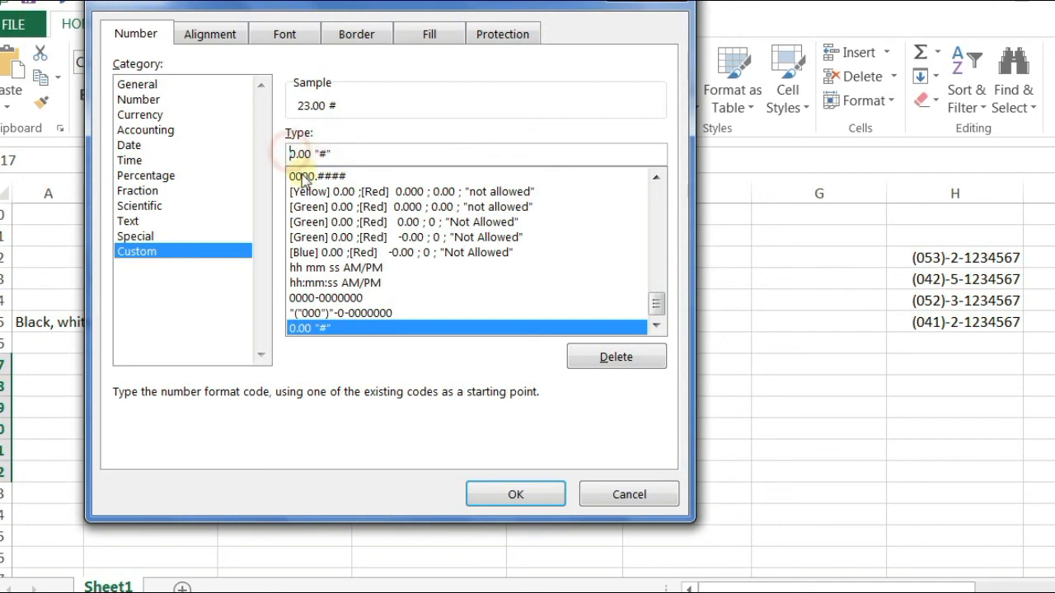
{"action": "type", "text": "\""}
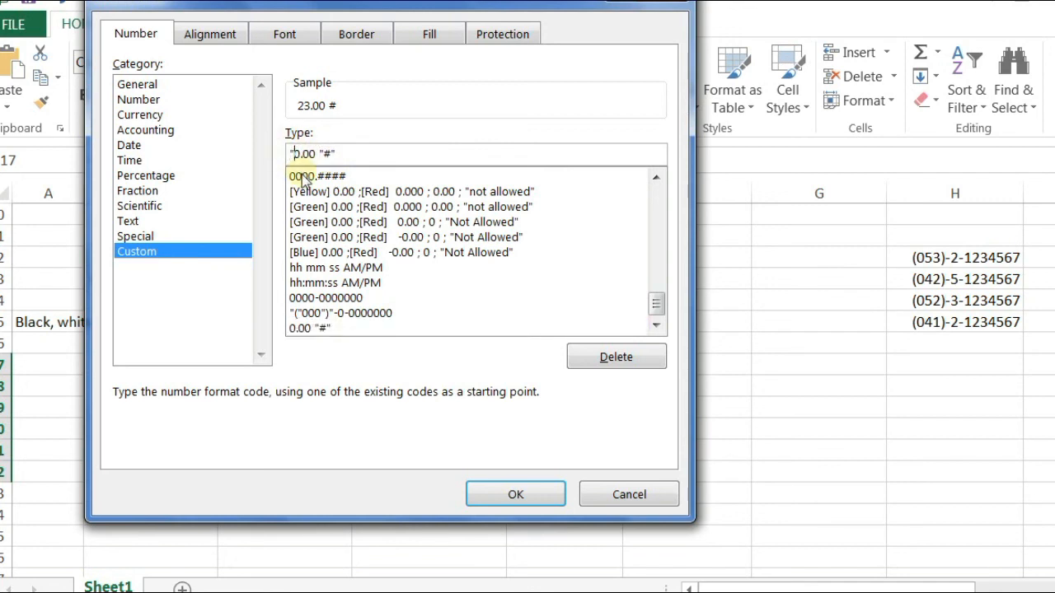
{"action": "type", "text": "RS"}
{"action": "key", "text": "BackSpace"}
{"action": "type", "text": "s\""}
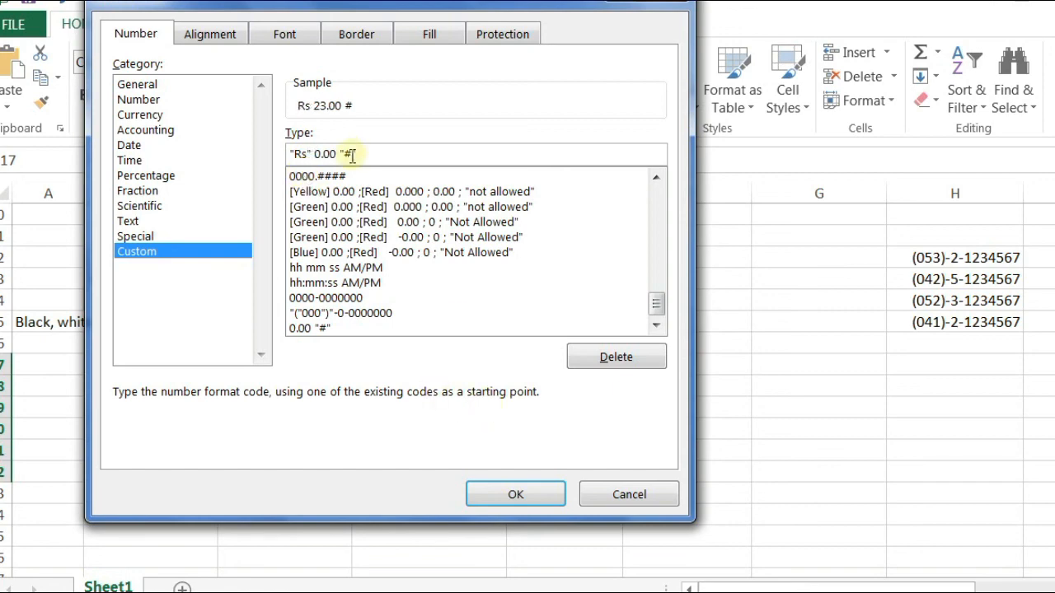
{"action": "left_click", "coordinate": [517, 494]}
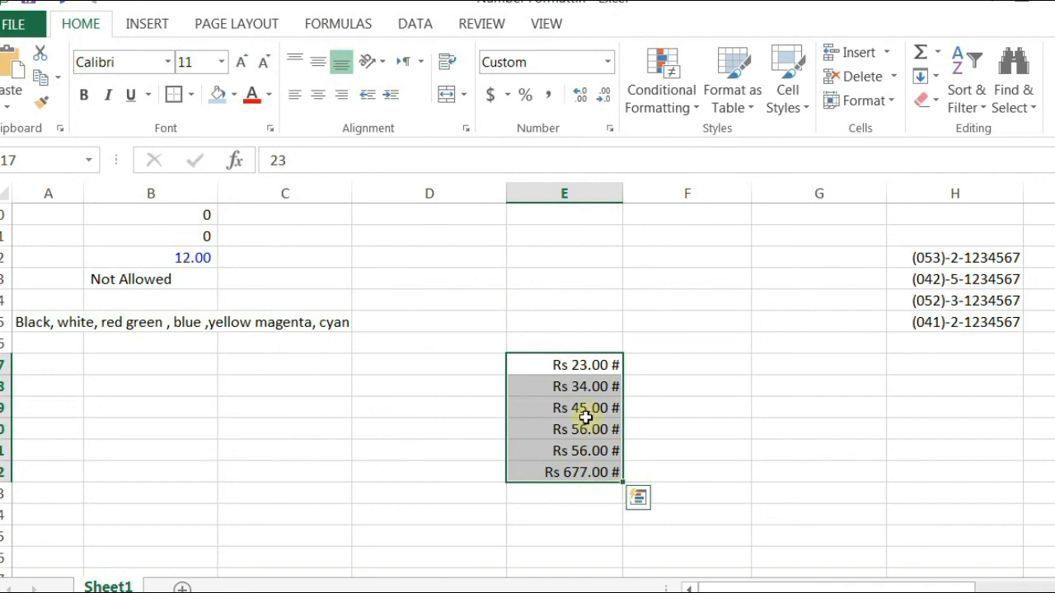
Step: Give the empty cells E23:E26 the custom "Rs" 0.00 "#" format
{"action": "left_click", "coordinate": [560, 365]}
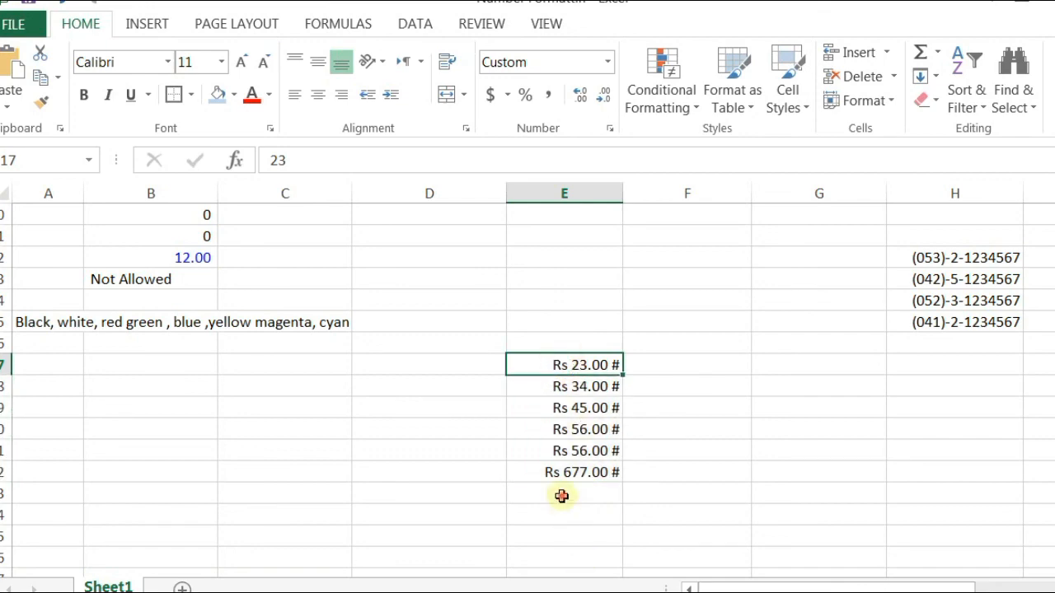
{"action": "left_click_drag", "start_coordinate": [563, 495], "coordinate": [563, 561]}
{"action": "left_click", "coordinate": [609, 130]}
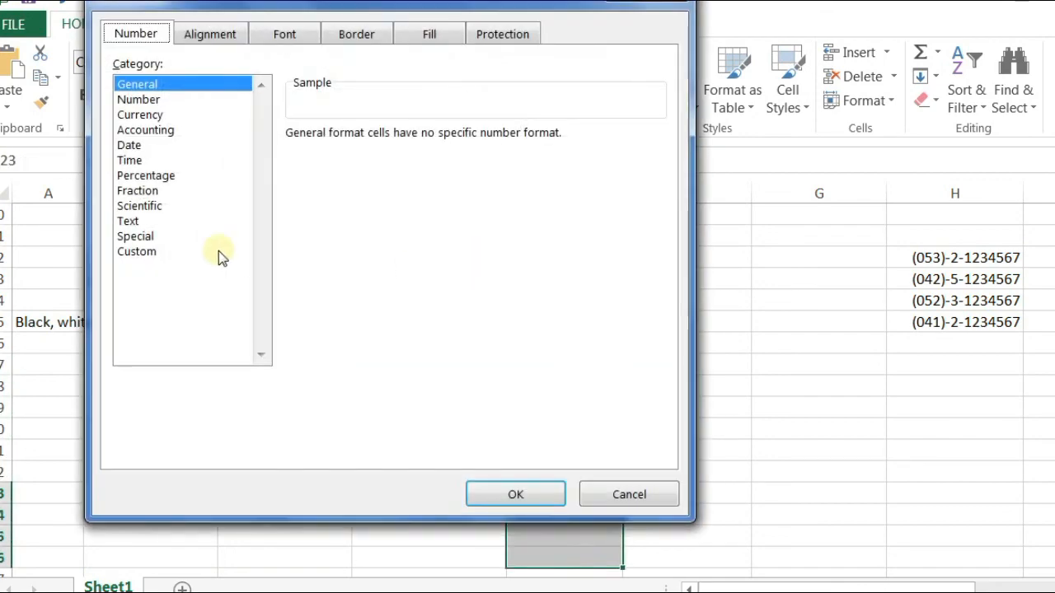
{"action": "left_click", "coordinate": [219, 251]}
{"action": "left_click_drag", "start_coordinate": [656, 200], "coordinate": [656, 306]}
{"action": "left_click", "coordinate": [329, 328]}
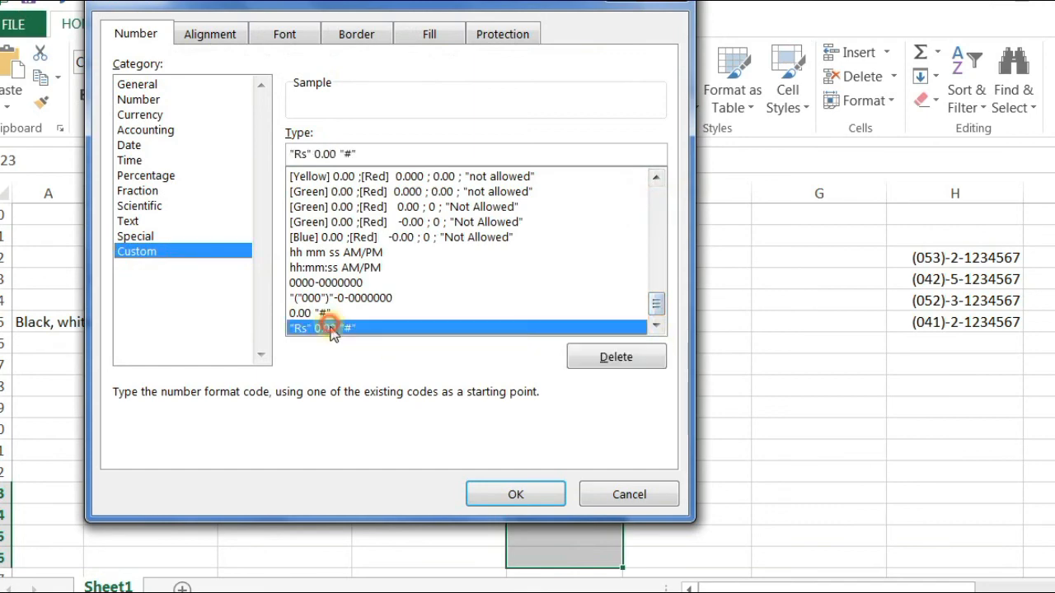
{"action": "left_click", "coordinate": [514, 492]}
Step: Enter 23.5 in E23 and 34.5 in E24, showing Rs 23.50 # and Rs 34.50 #
{"action": "scroll", "coordinate": [564, 421], "scroll_direction": "down", "scroll_amount": 1}
{"action": "left_click", "coordinate": [575, 434]}
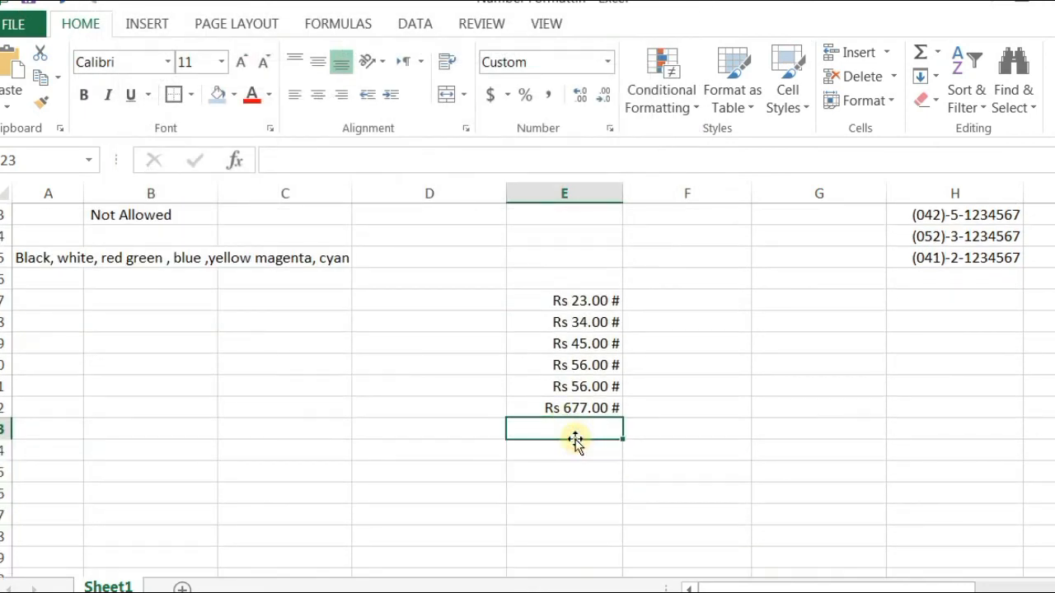
{"action": "type", "text": "23.5"}
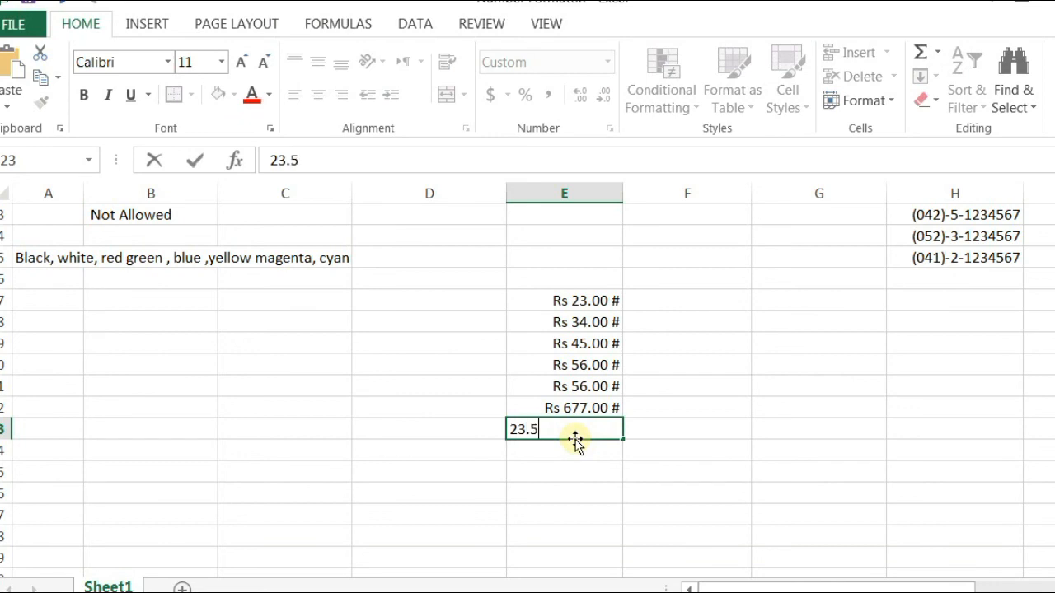
{"action": "key", "text": "ctrl+Return"}
{"action": "key", "text": "Return"}
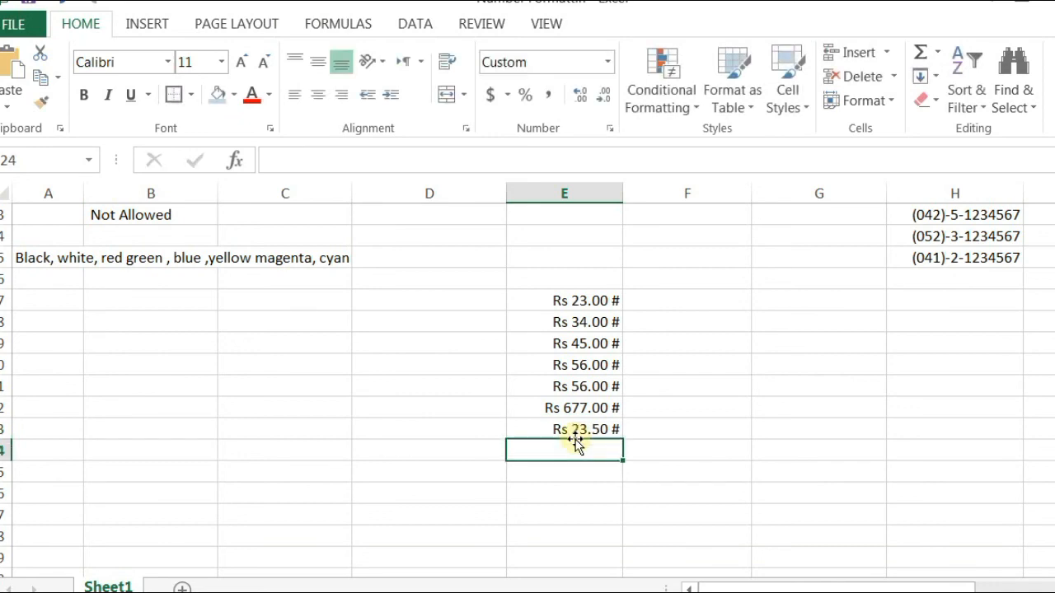
{"action": "left_click", "coordinate": [580, 430]}
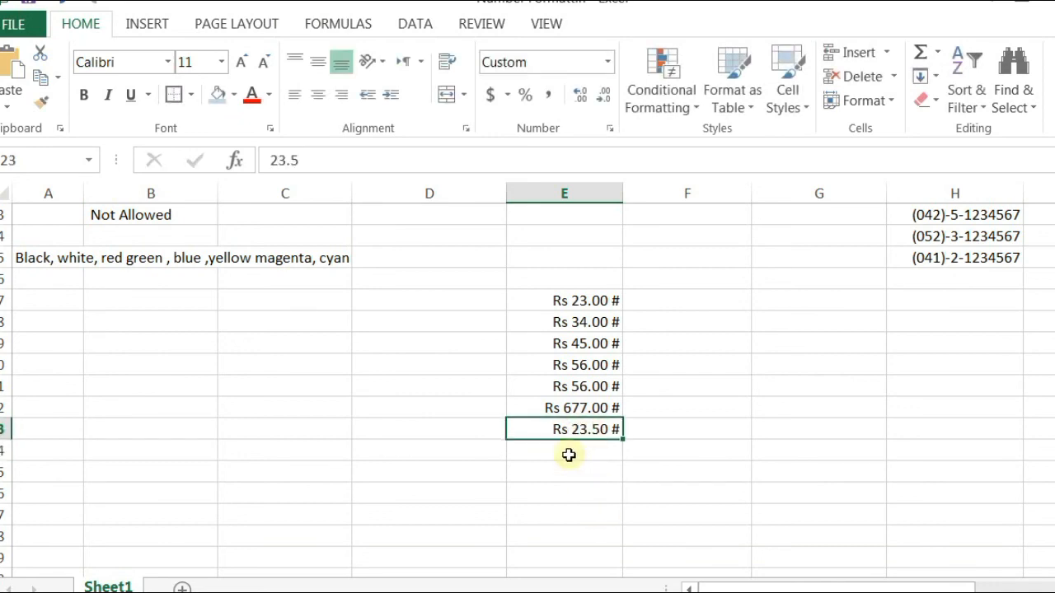
{"action": "left_click", "coordinate": [569, 455]}
{"action": "type", "text": "3"}
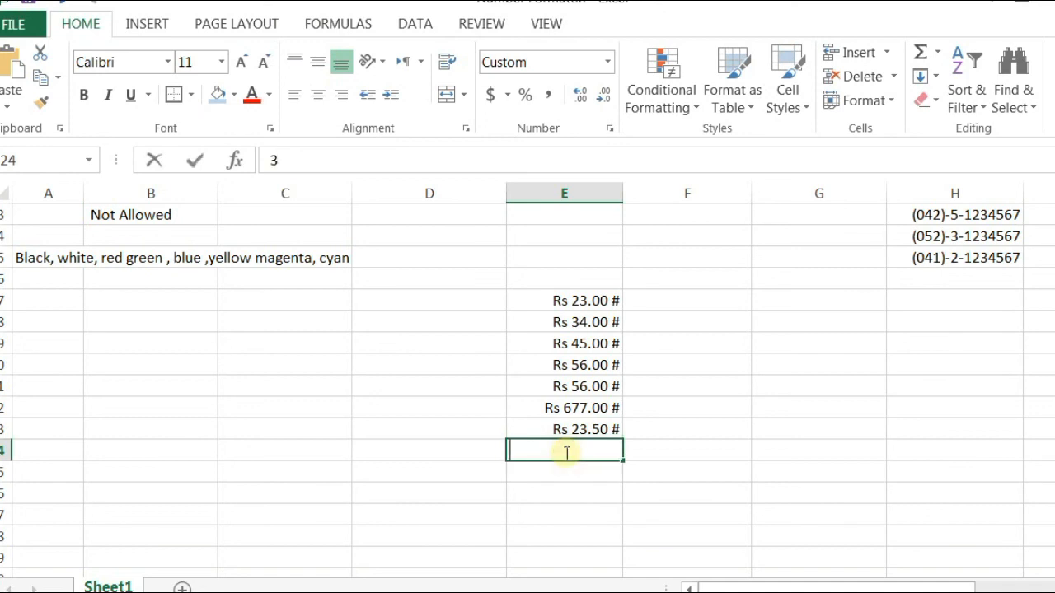
{"action": "type", "text": "4.5"}
{"action": "key", "text": "Return"}
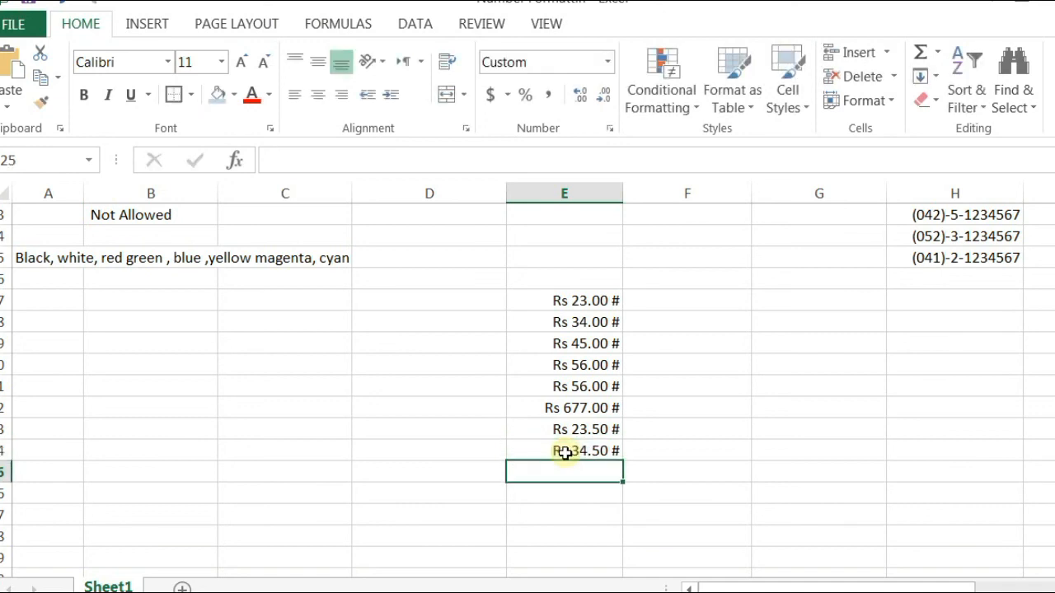
Step: Delete the yellow "not allowed" code from the custom format list
{"action": "left_click", "coordinate": [611, 129]}
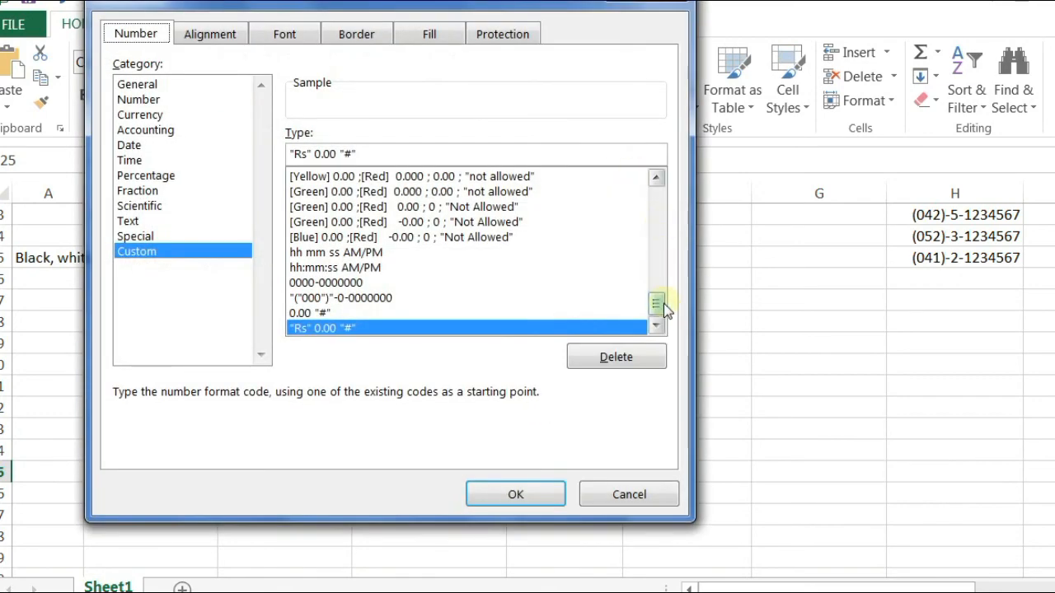
{"action": "left_click_drag", "start_coordinate": [664, 302], "coordinate": [666, 277]}
{"action": "scroll", "coordinate": [404, 257], "scroll_direction": "down", "scroll_amount": 4}
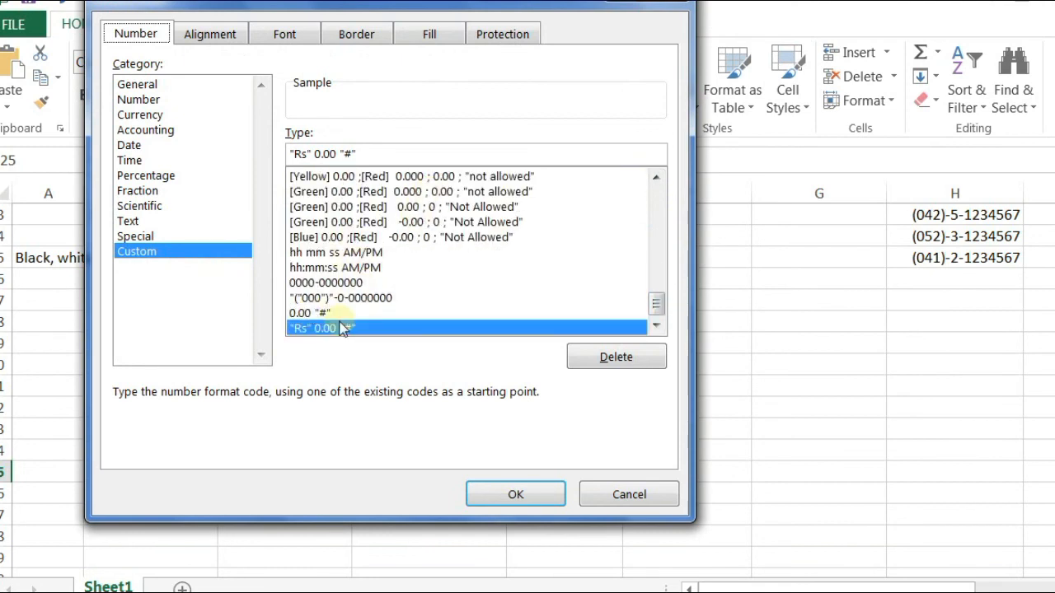
{"action": "left_click", "coordinate": [334, 283]}
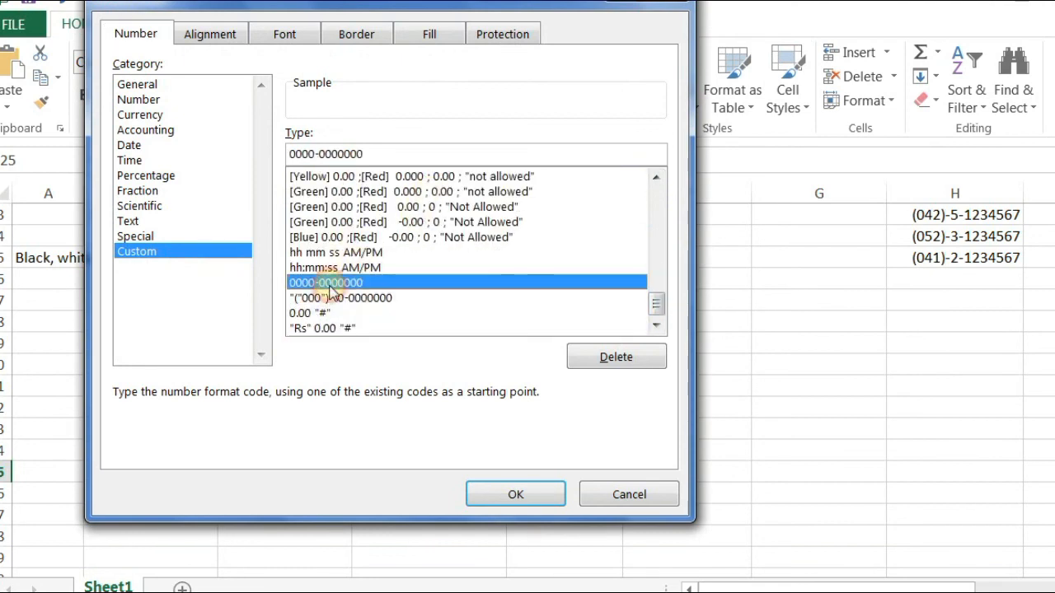
{"action": "left_click", "coordinate": [371, 176]}
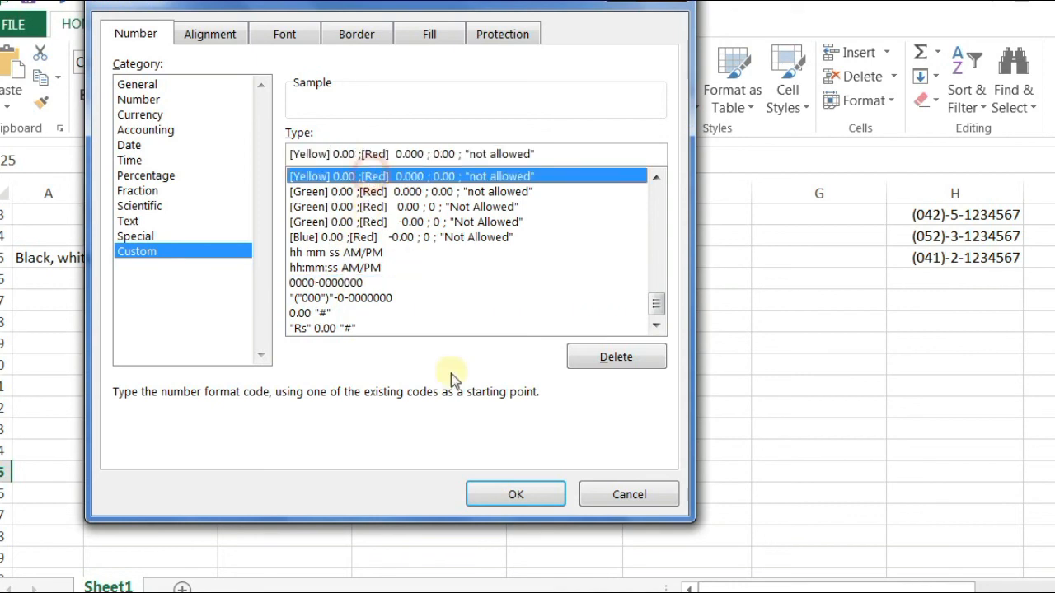
{"action": "left_click", "coordinate": [608, 357]}
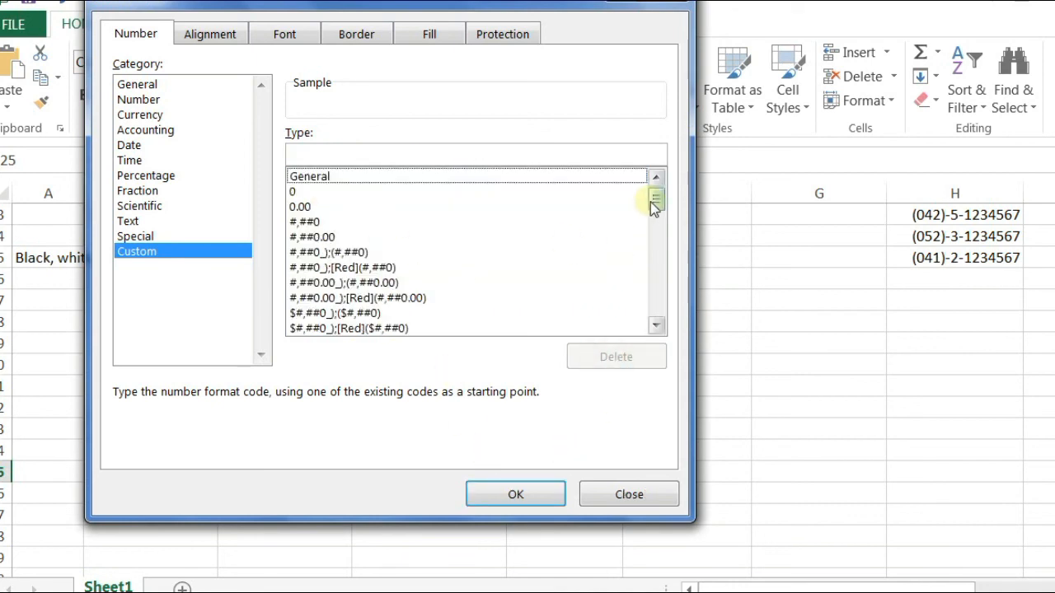
Step: Delete the two green "not allowed" custom codes and close Format Cells
{"action": "left_click_drag", "start_coordinate": [654, 200], "coordinate": [651, 331]}
{"action": "left_click", "coordinate": [373, 191]}
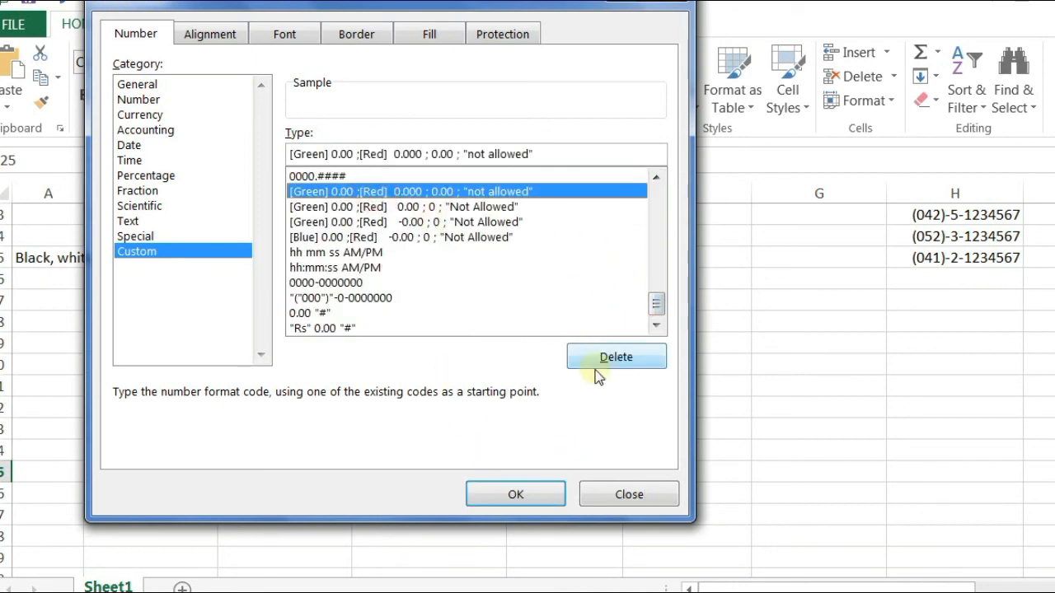
{"action": "left_click", "coordinate": [593, 358]}
{"action": "left_click_drag", "start_coordinate": [659, 208], "coordinate": [654, 332]}
{"action": "left_click", "coordinate": [456, 206]}
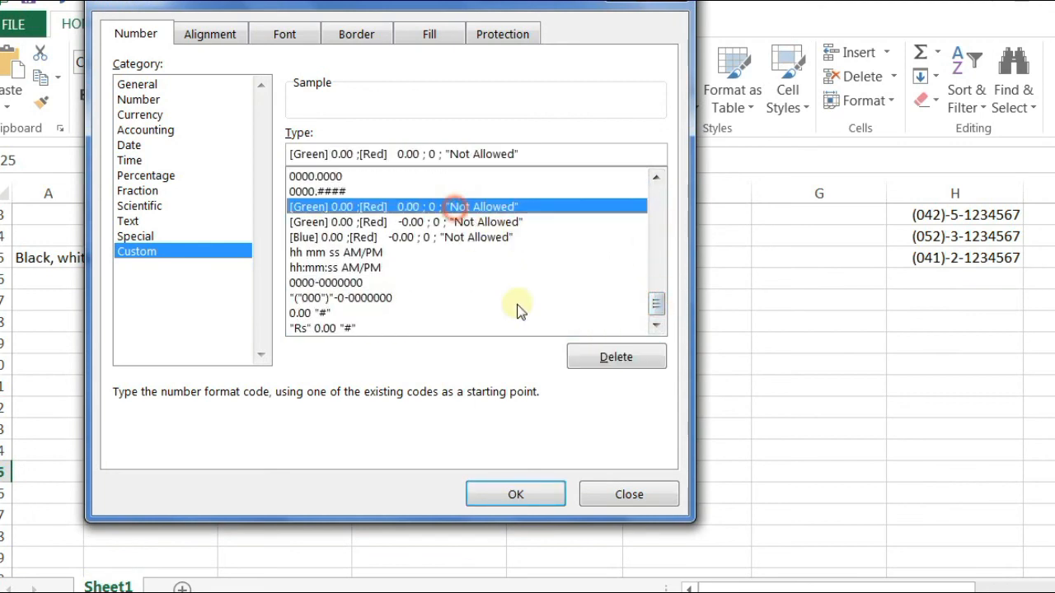
{"action": "left_click", "coordinate": [609, 369]}
{"action": "left_click_drag", "start_coordinate": [656, 200], "coordinate": [651, 313]}
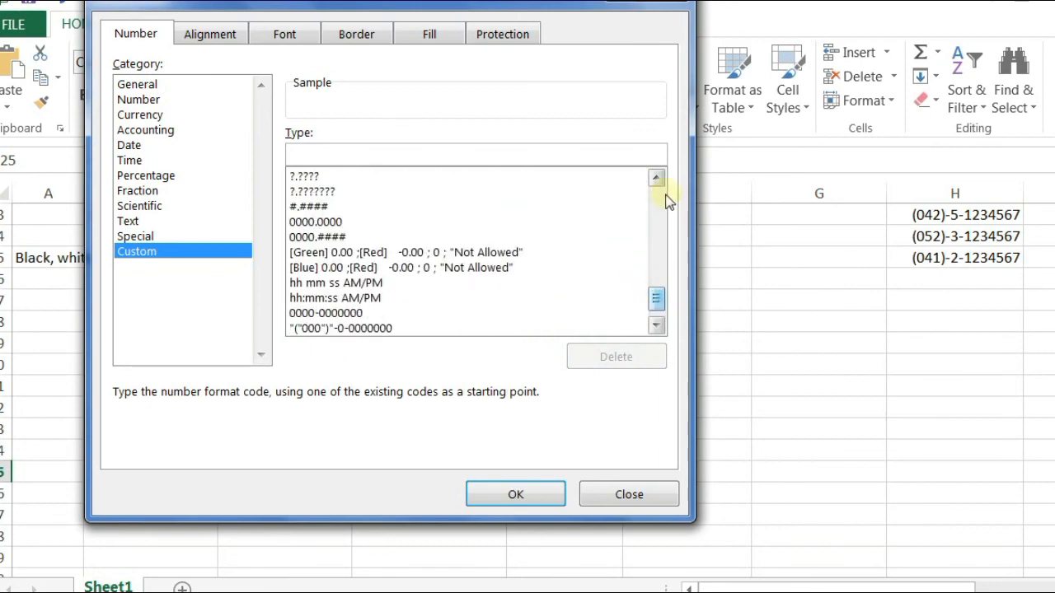
{"action": "left_click", "coordinate": [662, 2]}
{"action": "scroll", "coordinate": [618, 304], "scroll_direction": "up", "scroll_amount": 3}
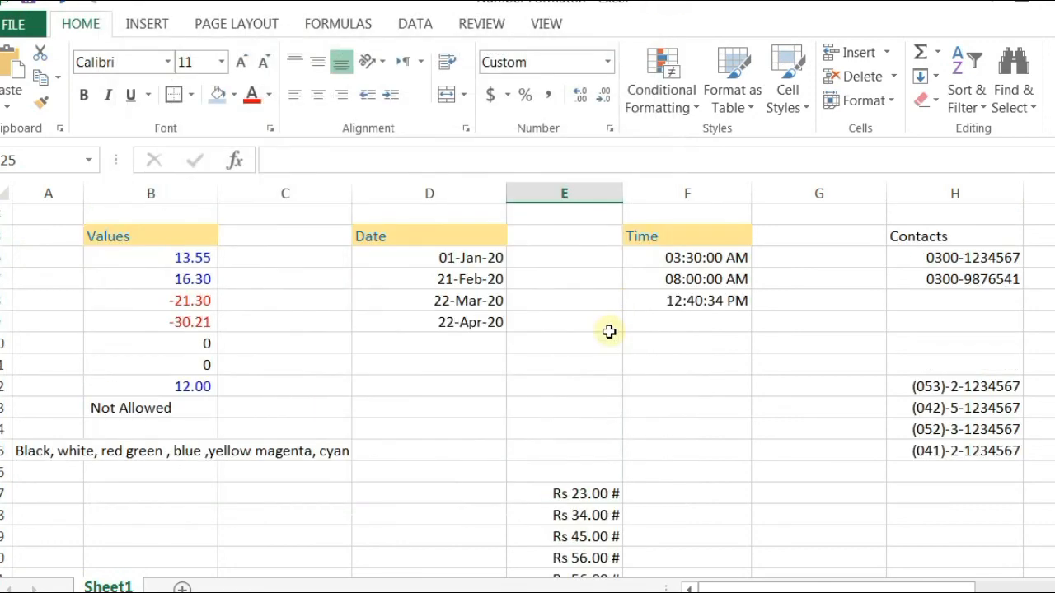
{"action": "left_click_drag", "start_coordinate": [152, 260], "coordinate": [170, 403]}
{"action": "left_click_drag", "start_coordinate": [412, 258], "coordinate": [440, 324]}
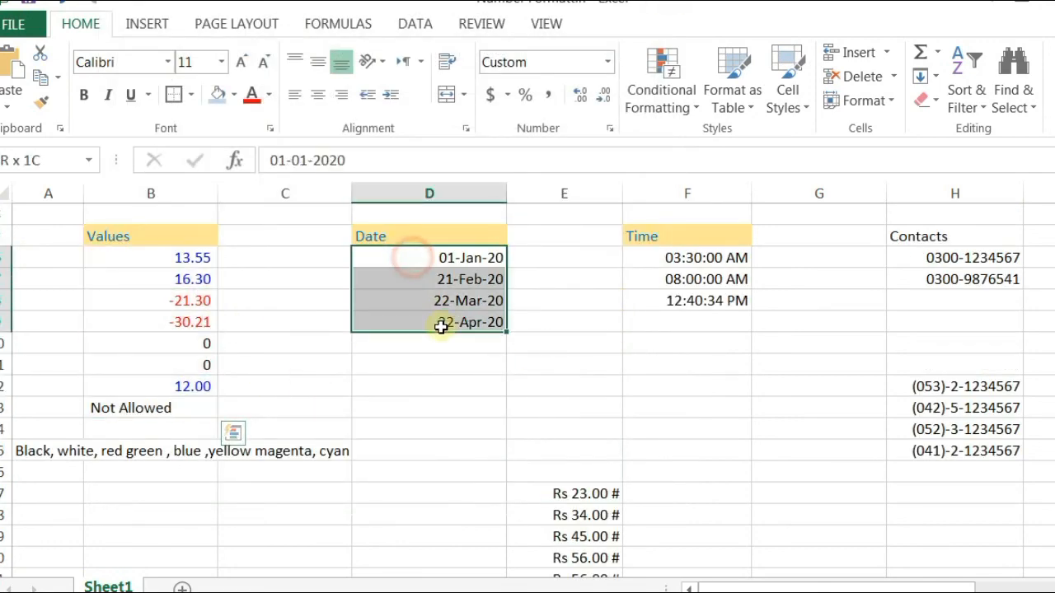
{"action": "left_click_drag", "start_coordinate": [667, 256], "coordinate": [697, 372]}
{"action": "left_click_drag", "start_coordinate": [907, 253], "coordinate": [965, 449]}
{"action": "scroll", "coordinate": [748, 523], "scroll_direction": "down", "scroll_amount": 1}
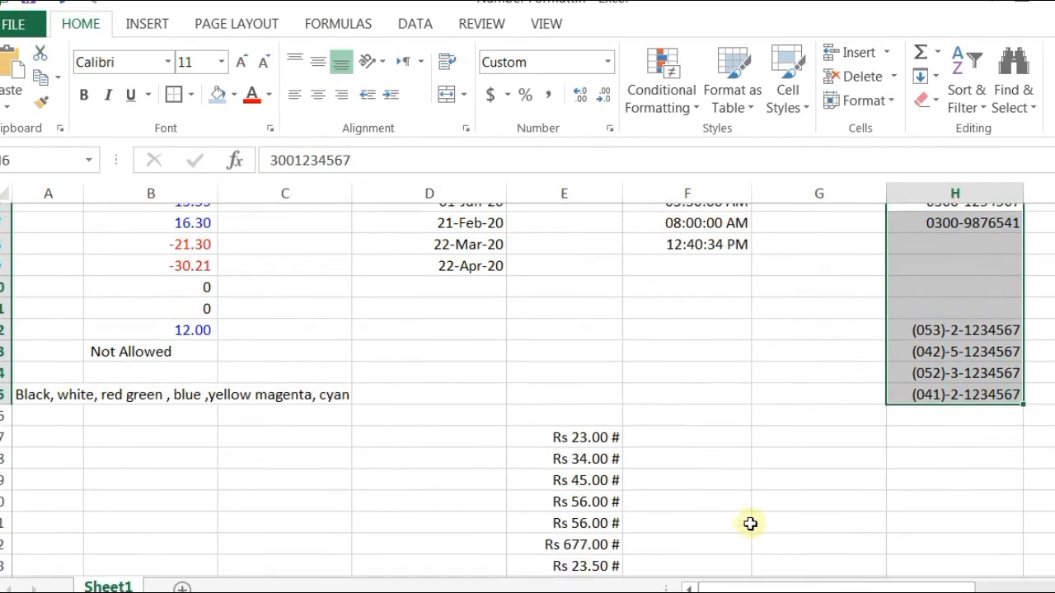
{"action": "scroll", "coordinate": [557, 424], "scroll_direction": "down", "scroll_amount": 2}
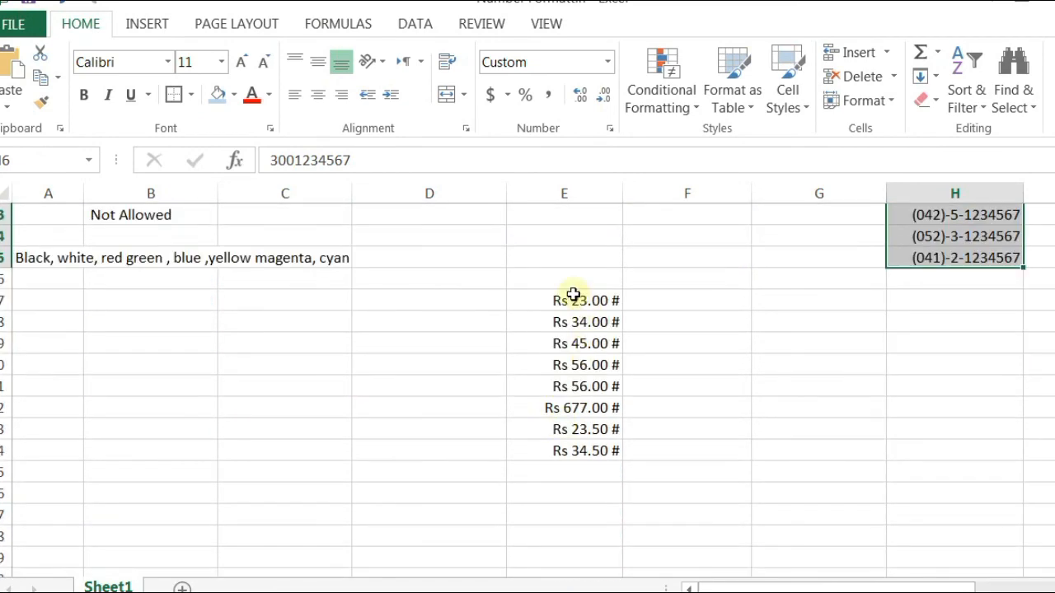
{"action": "left_click_drag", "start_coordinate": [572, 299], "coordinate": [586, 448]}
{"action": "scroll", "coordinate": [586, 448], "scroll_direction": "up", "scroll_amount": 4}
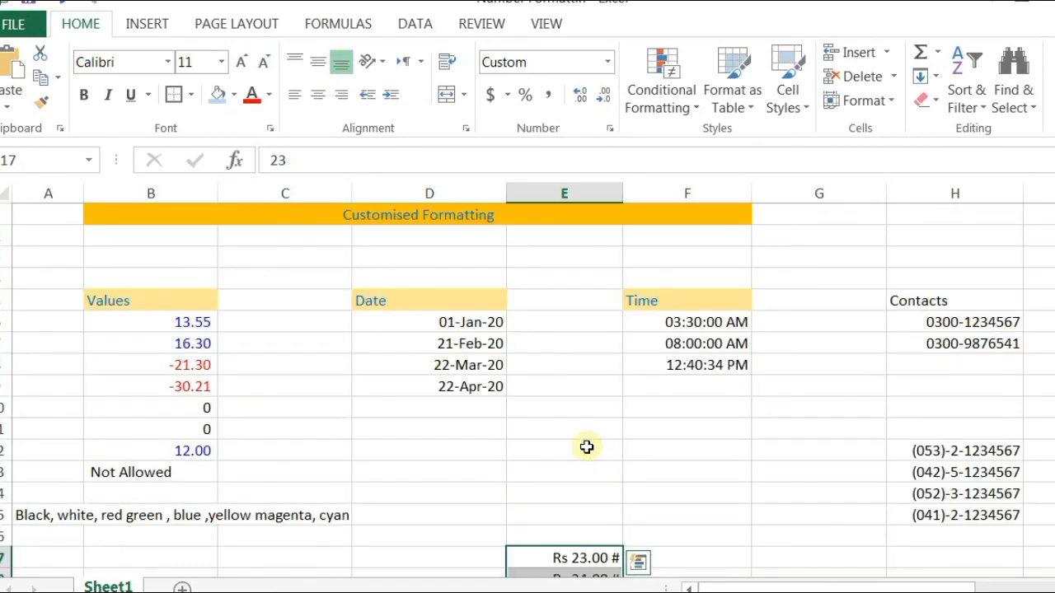